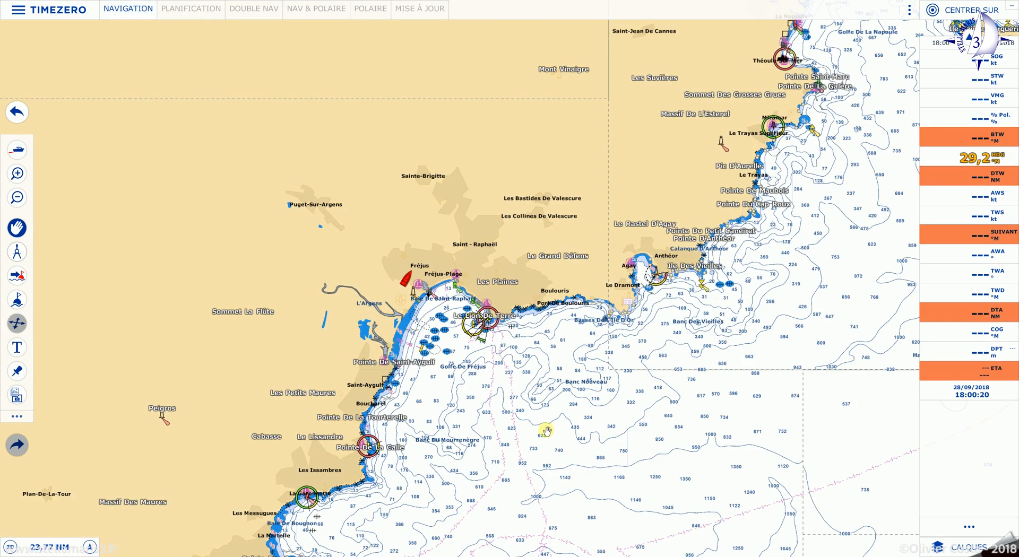
- View the chart information for a sea position just south of Banc Nouveau, and close the information window
right_click(561, 405)
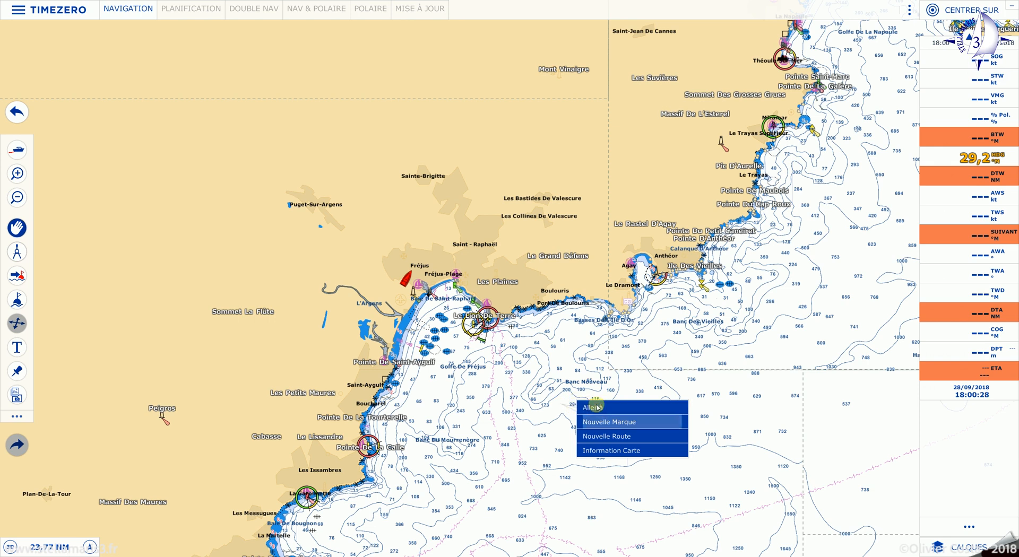
left_click(601, 452)
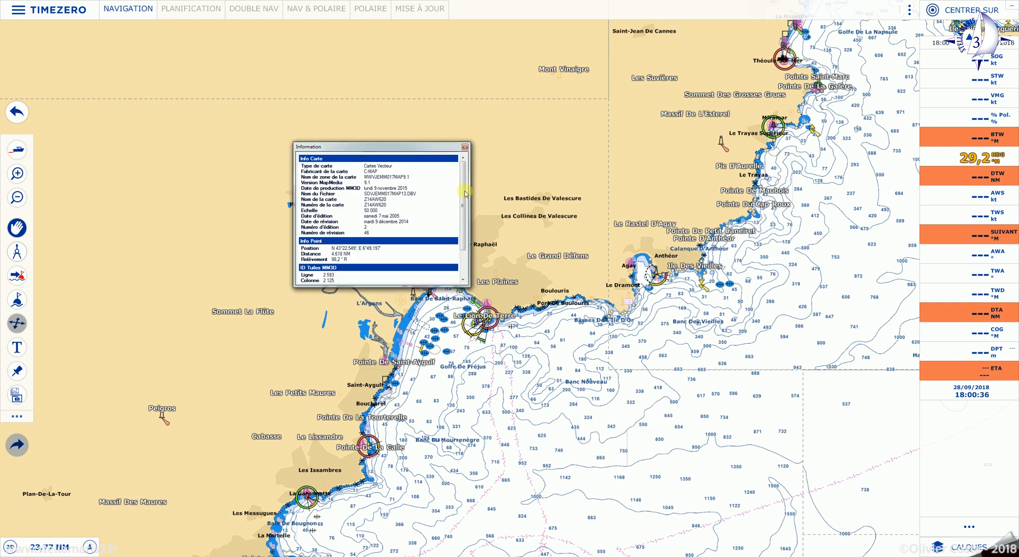
left_click(465, 147)
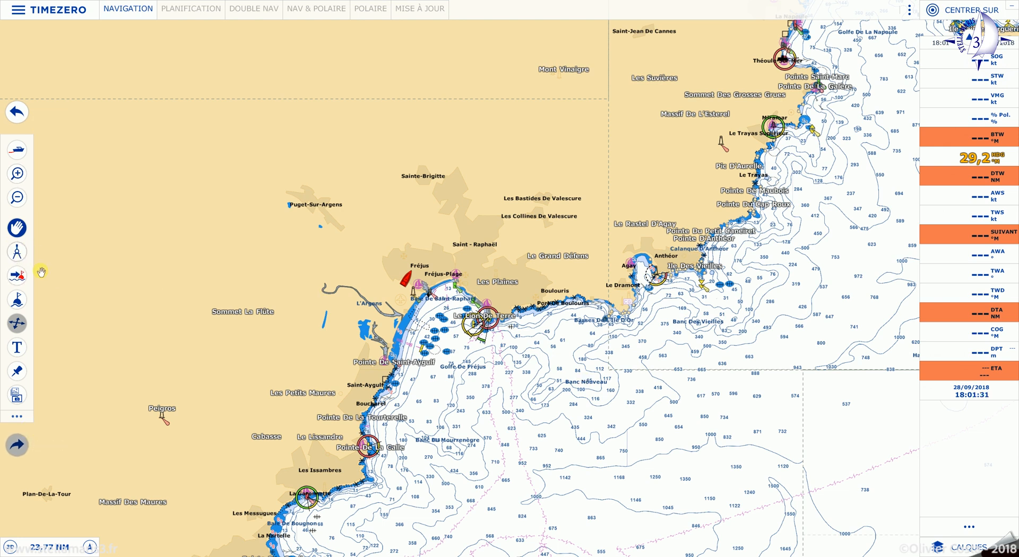
- Measure the distance and bearing from the south of Golfe de Fréjus to a point offshore east of Île des Vieilles
left_click(17, 253)
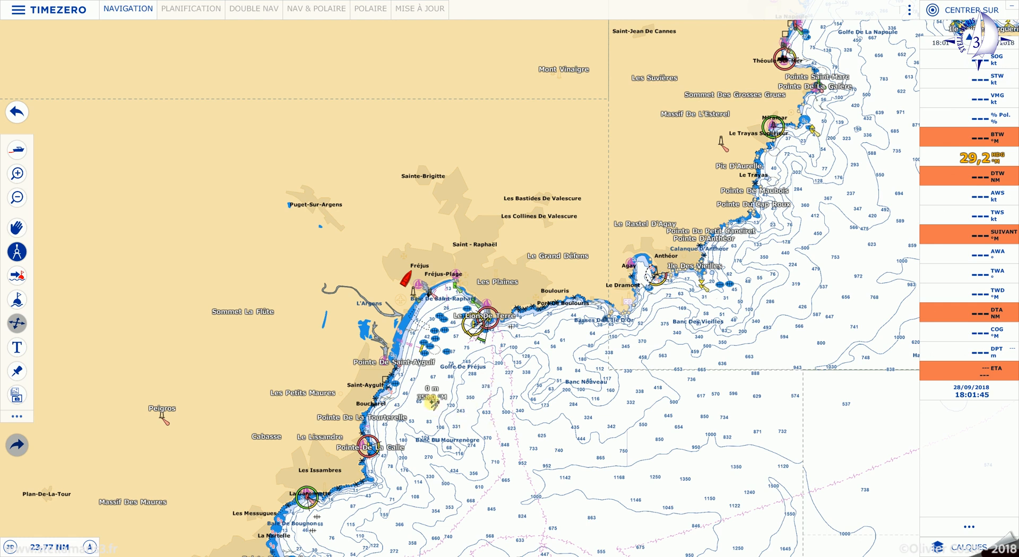
mouse_move(432, 402)
left_mouse_down()
mouse_move(768, 374)
mouse_move(809, 295)
mouse_move(841, 289)
left_mouse_up()
key("Escape")
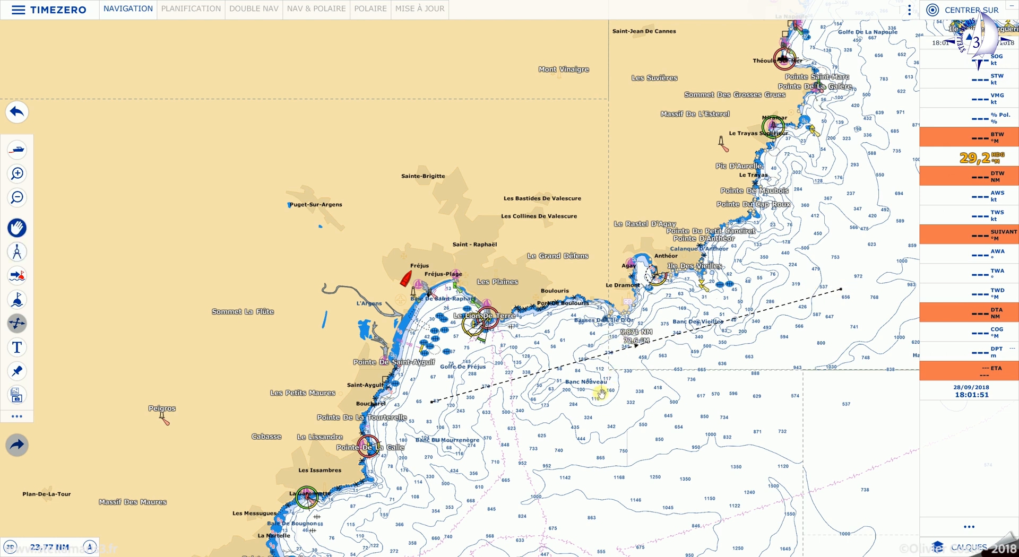
- Measure a second line from south of Banc Nouveau southwest into the Golfe de Saint-Tropez
left_click_drag(610, 492, 552, 348)
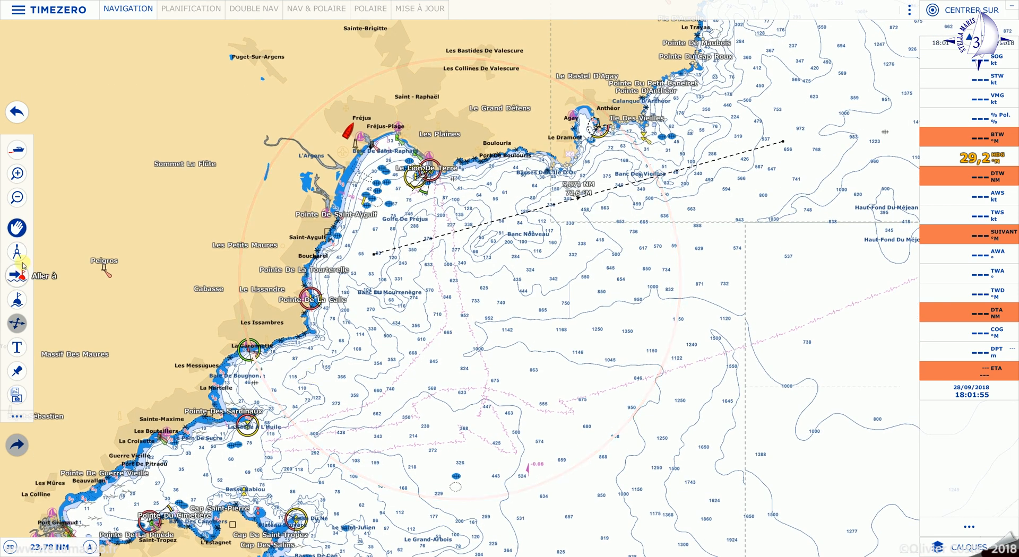
left_click(17, 252)
left_click_drag(480, 276, 177, 483)
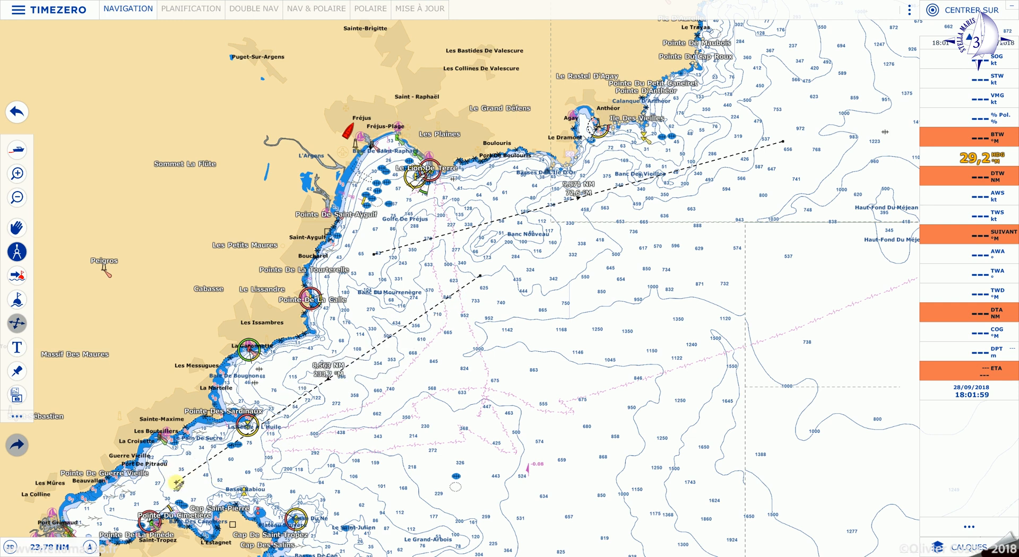
key("Escape")
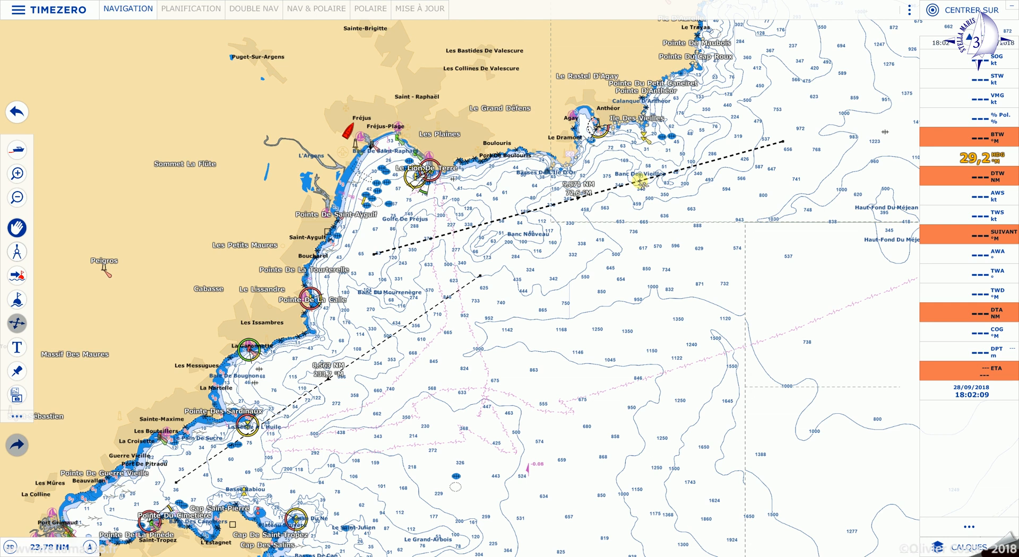
- Erase all ruler lines from the chart
right_click(640, 181)
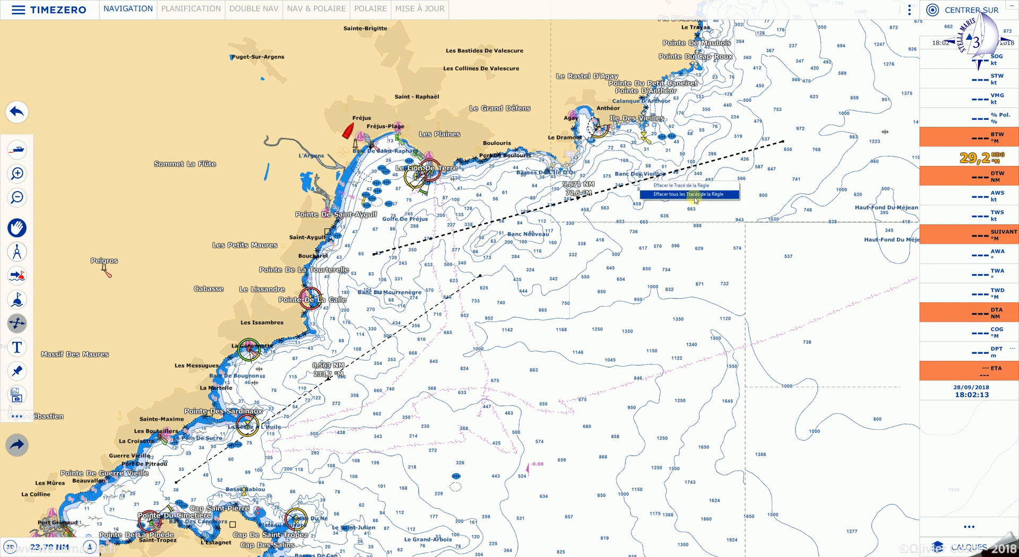
left_click(17, 253)
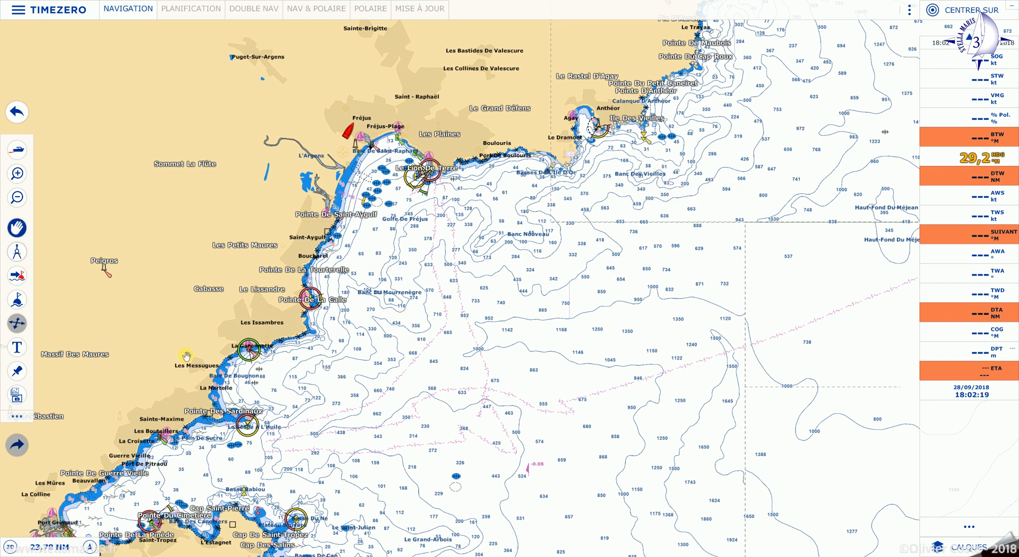
- Create a direct Go To from the boat to a sea position southeast of Cap Camarat
left_click(16, 276)
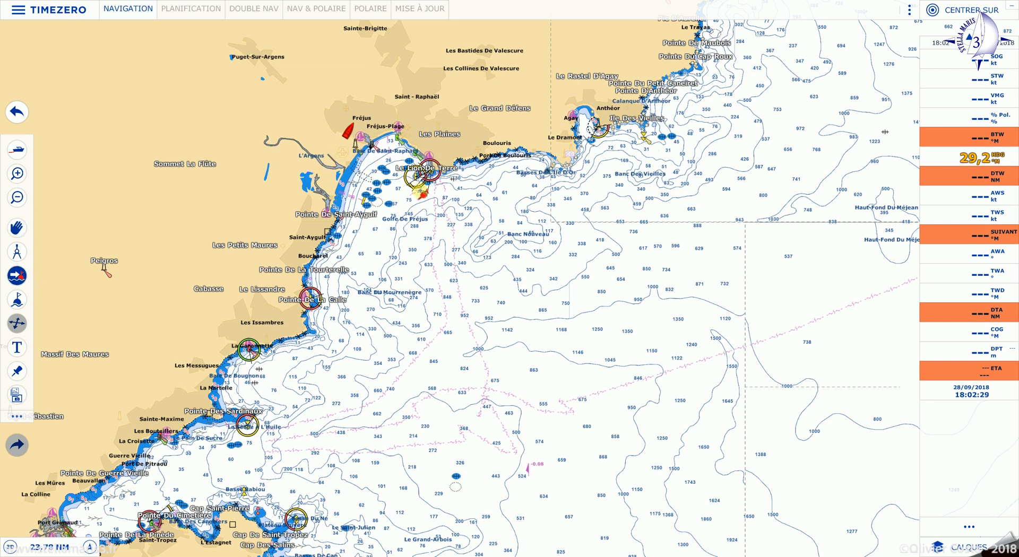
scroll(349, 131, "down", 2)
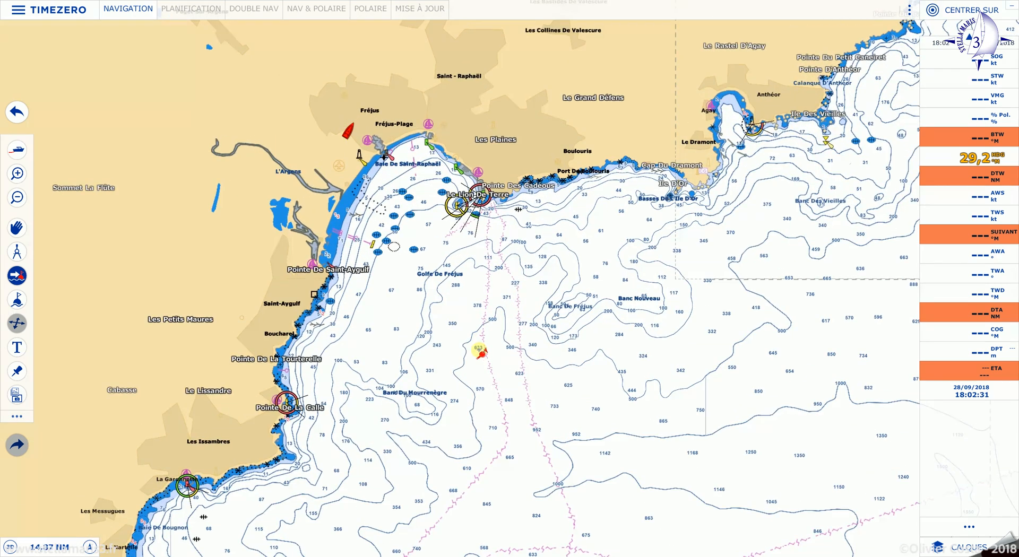
scroll(594, 479, "down", 1)
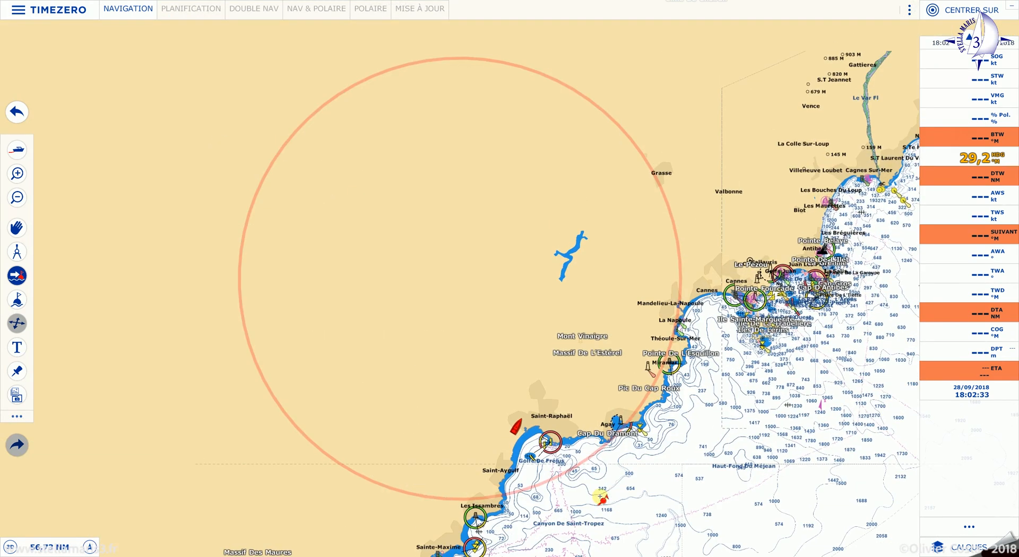
key("Down")
key("Down")
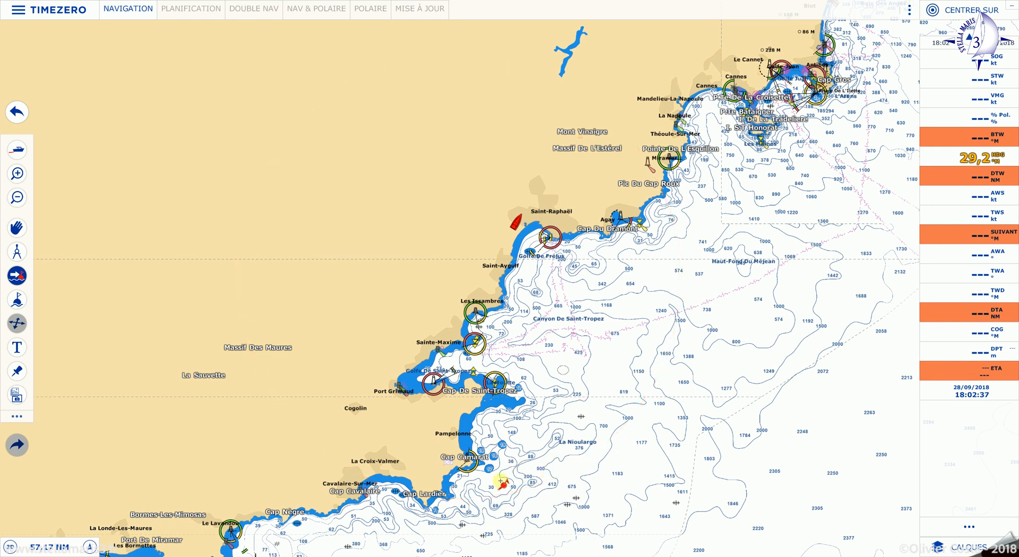
left_click(505, 484)
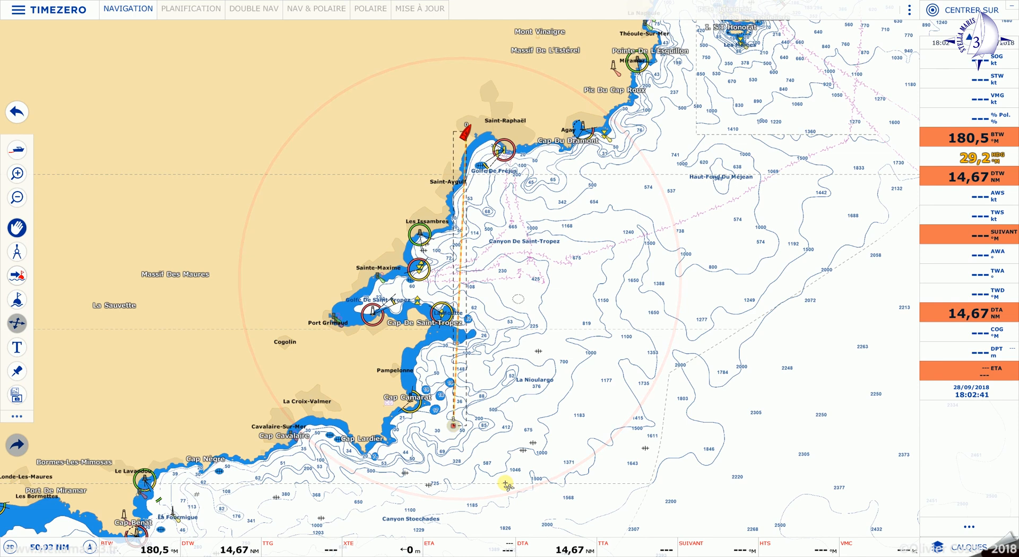
- Deactivate the active Go To route leading to the position off Cap Camarat
scroll(471, 342, "up", 3)
scroll(470, 342, "down", 2)
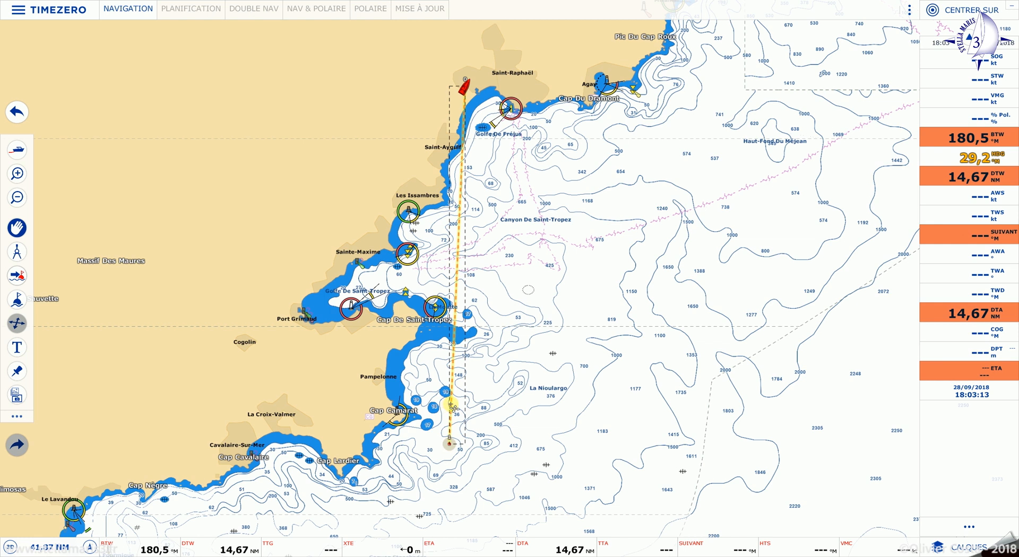
right_click(451, 406)
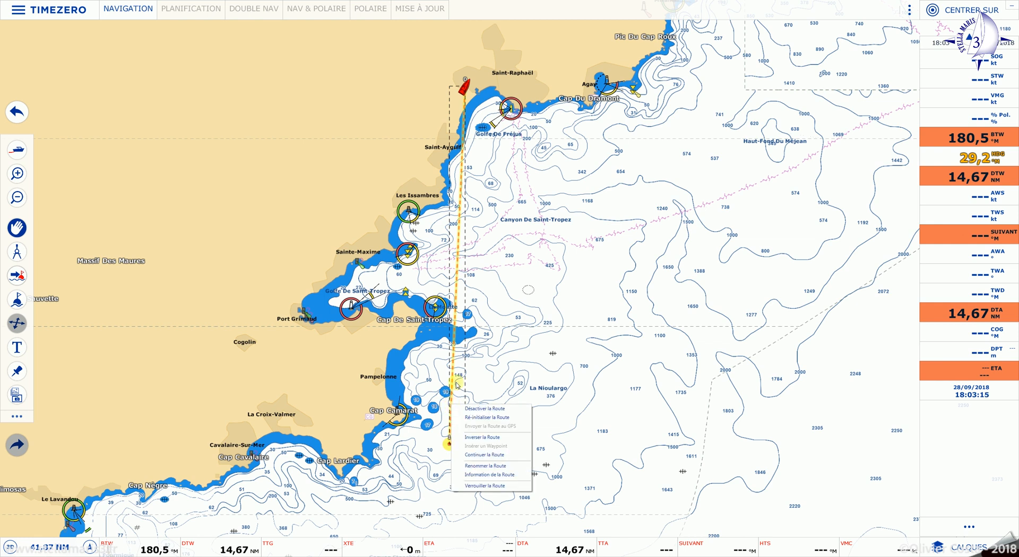
left_click(471, 409)
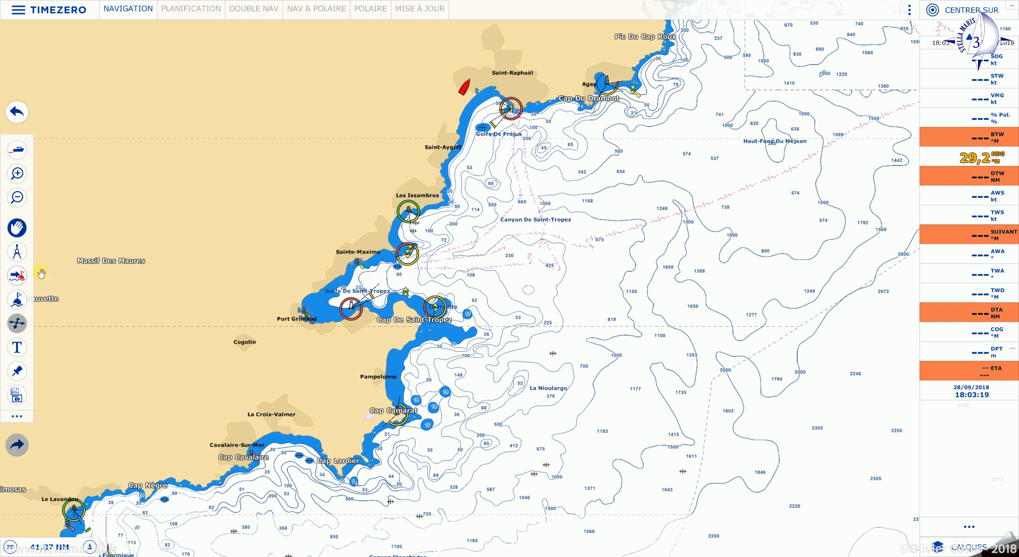
- Place a mark at the Canyon de Saint-Tropez and browse the icons available for it
left_click(17, 301)
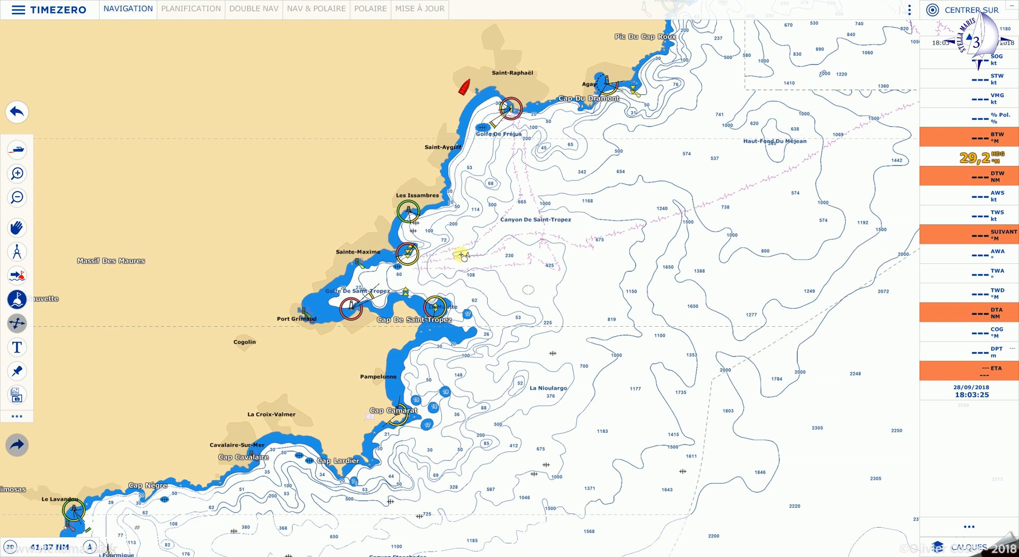
key("Escape")
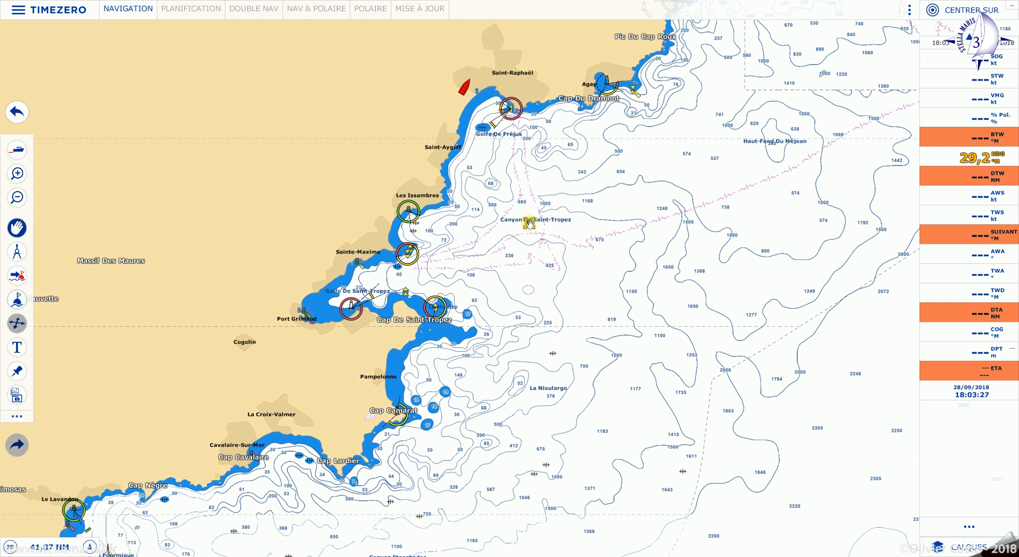
left_click(529, 223)
right_click(530, 223)
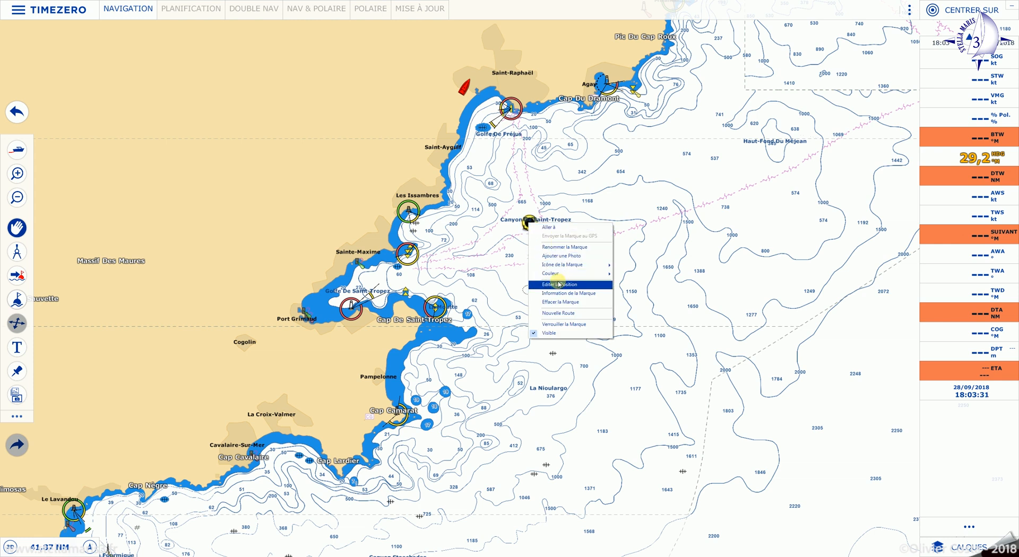
mouse_move(563, 276)
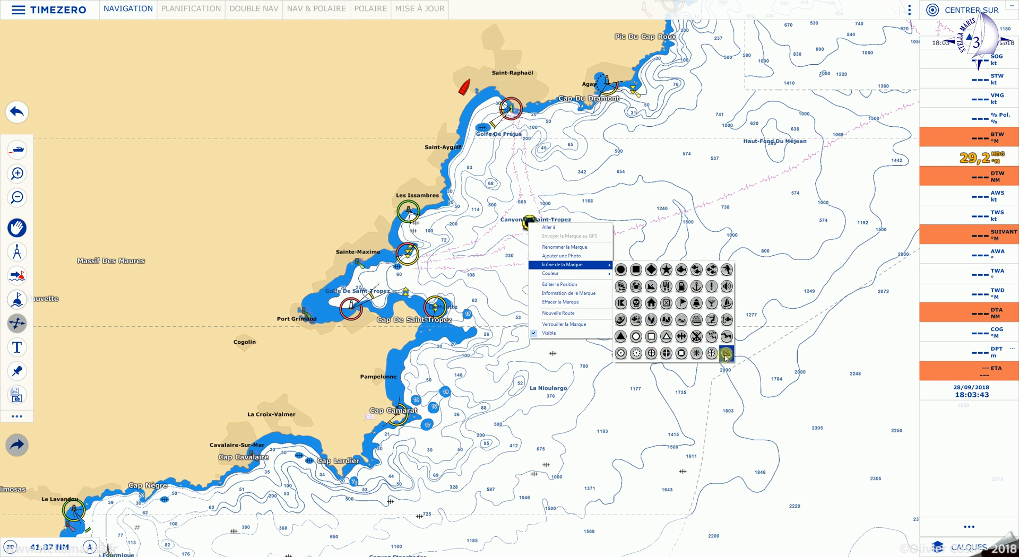
left_click(635, 320)
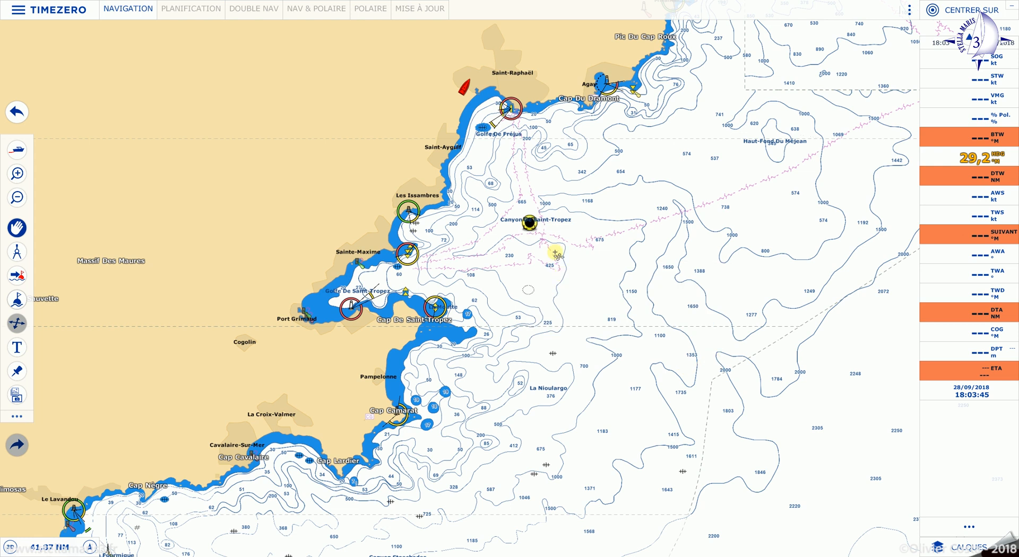
- Delete the mark at the Canyon de Saint-Tropez
right_click(530, 224)
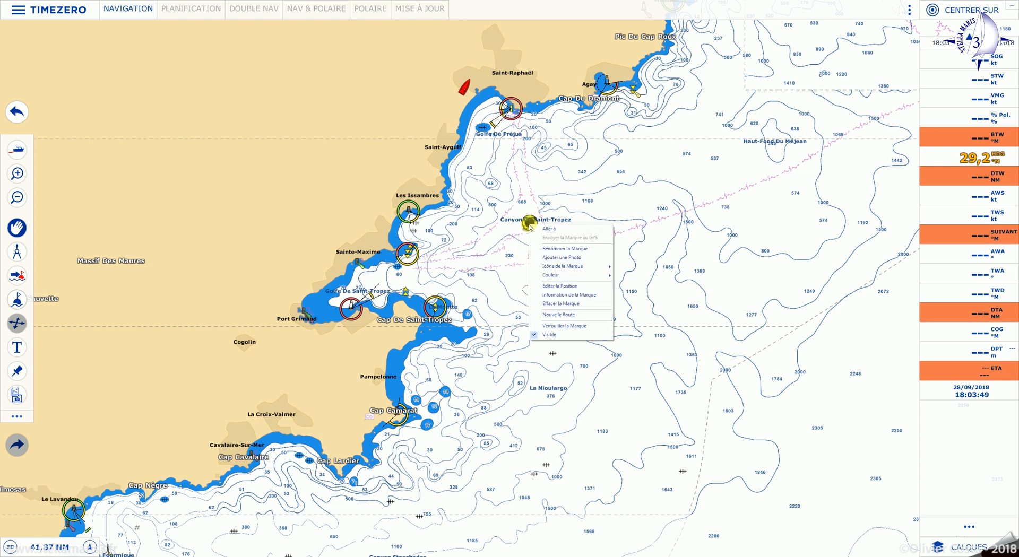
left_click(559, 307)
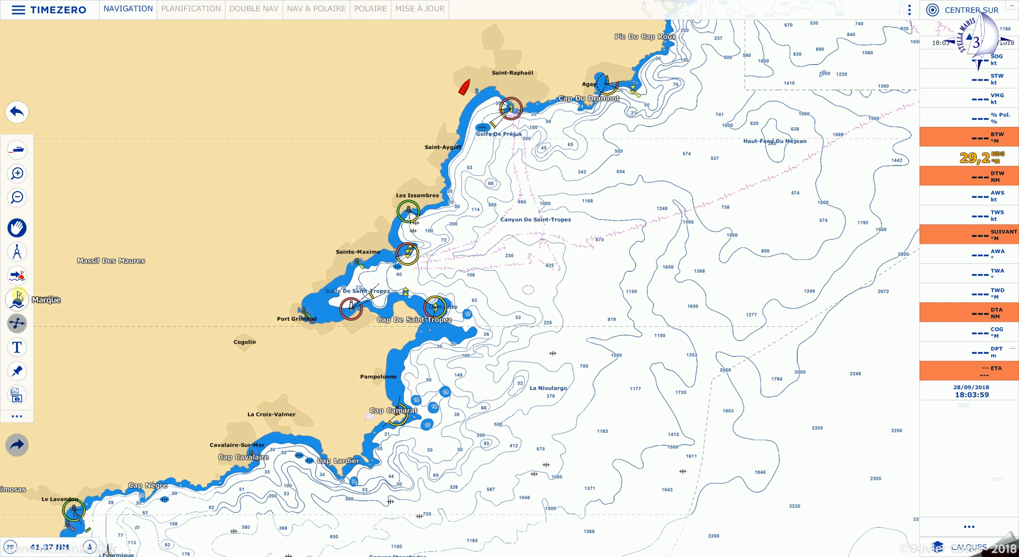
- Switch to the Planification workspace and start a new route with its first waypoint in the Baie de Saint-Raphaël
left_click(202, 17)
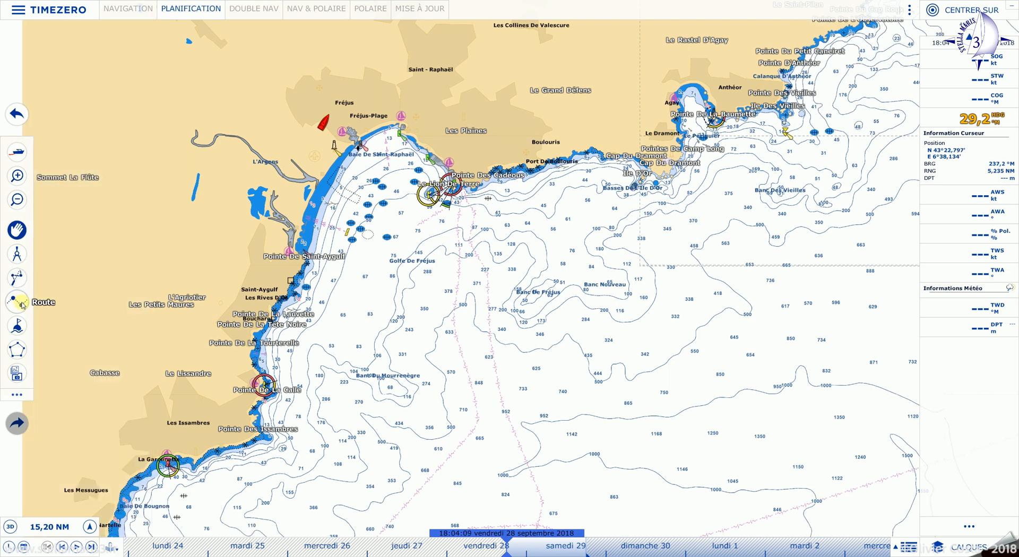
left_click(22, 303)
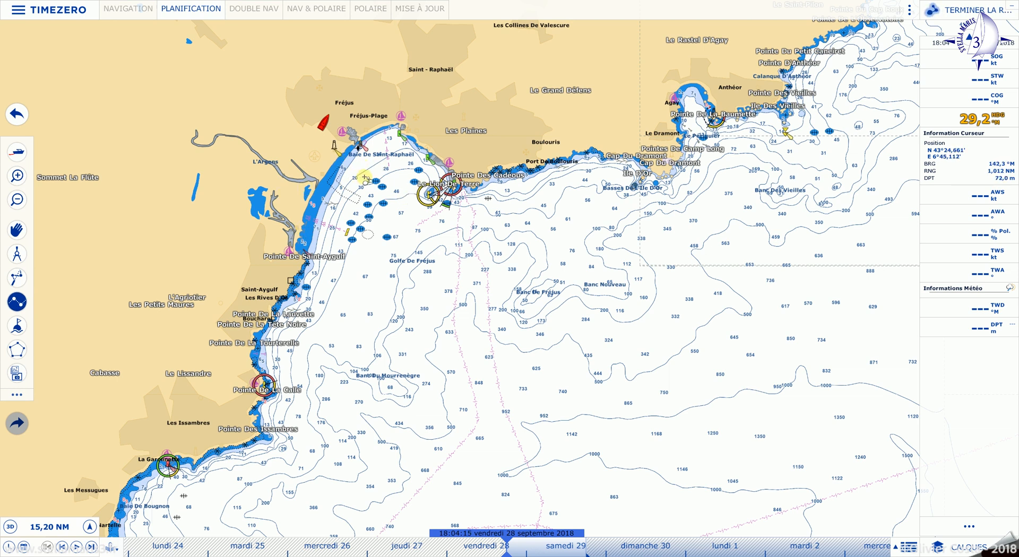
left_click(362, 175)
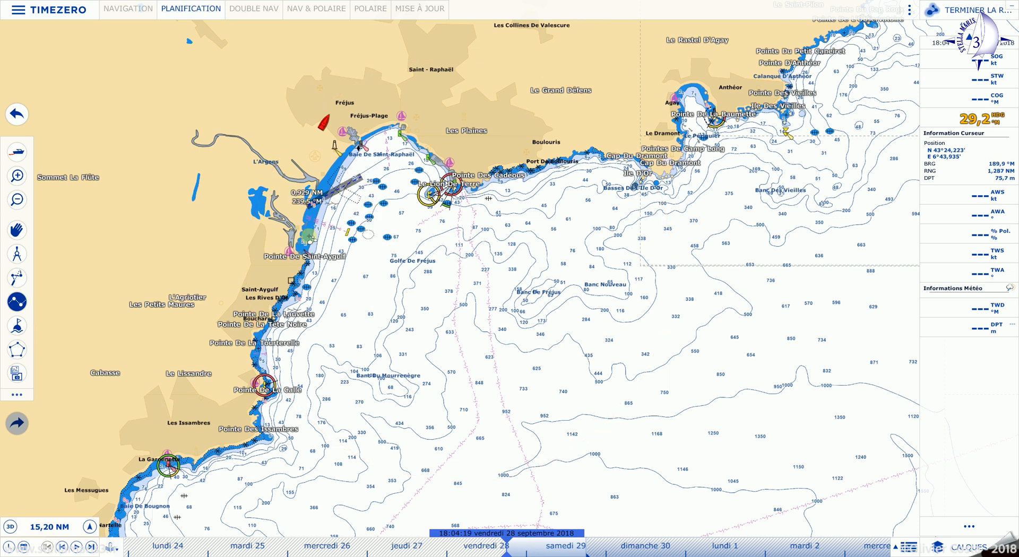
- Add the second route waypoint at sea east of Cap de Saint-Tropez, near Basse du Verhuge
scroll(395, 371, "down", 4)
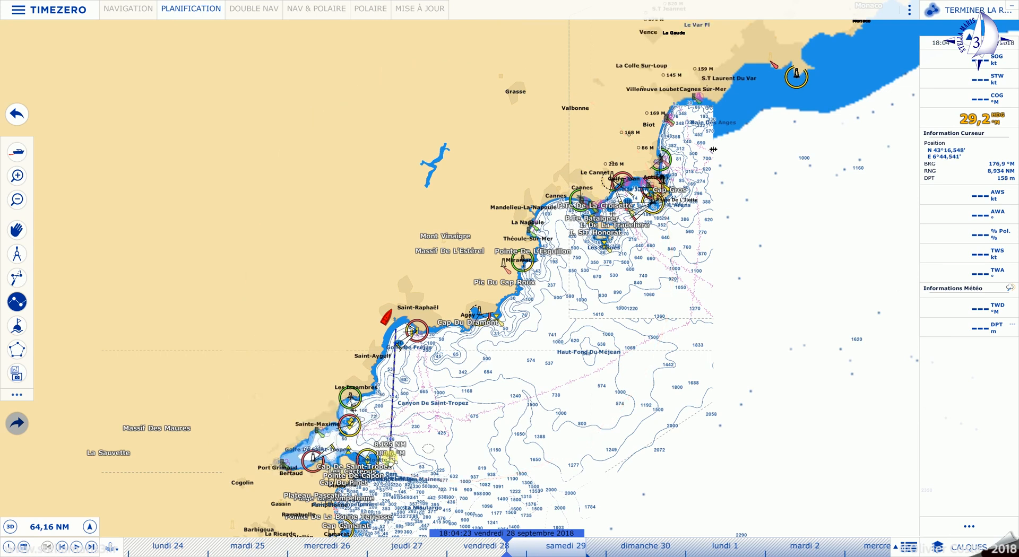
key("Down")
key("Down")
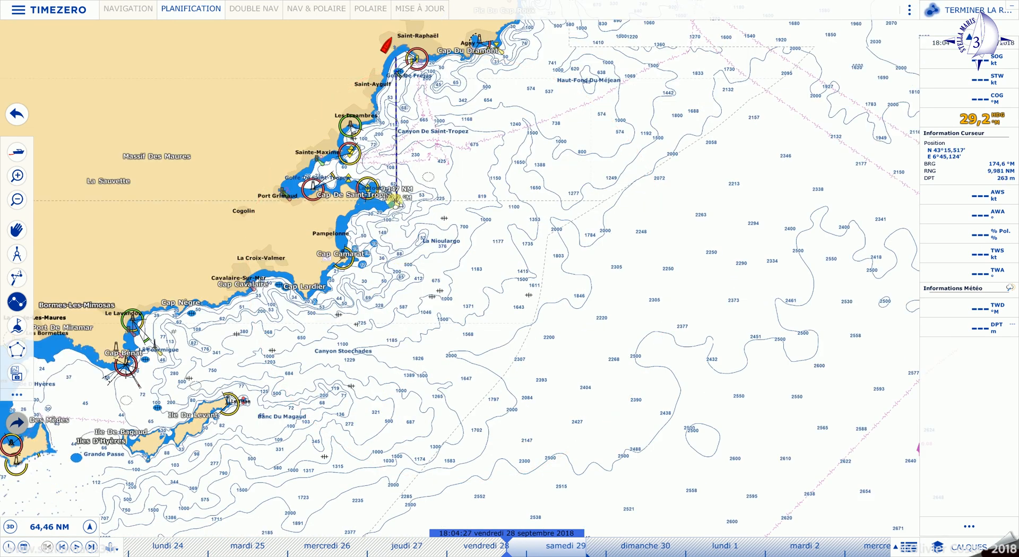
scroll(398, 203, "up", 3)
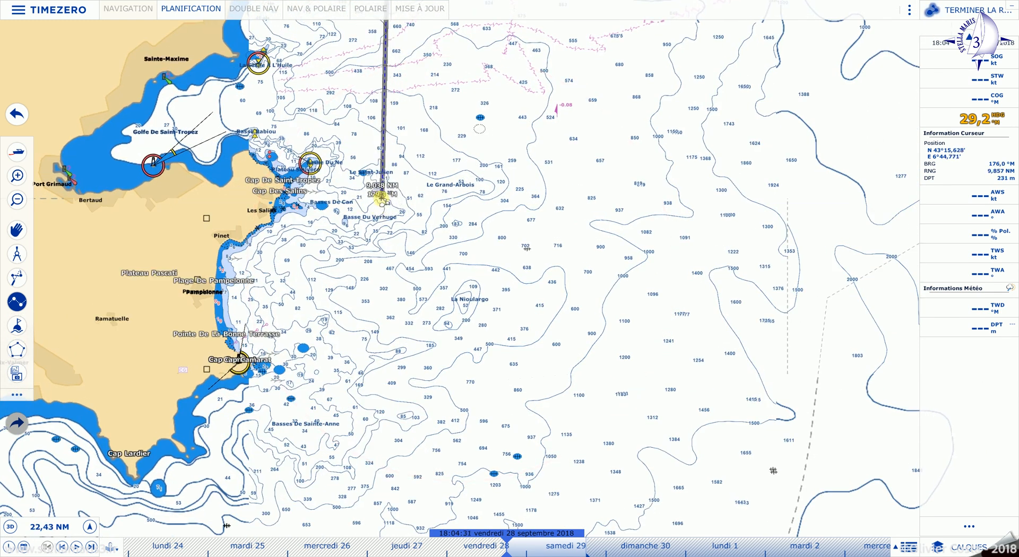
left_click(381, 199)
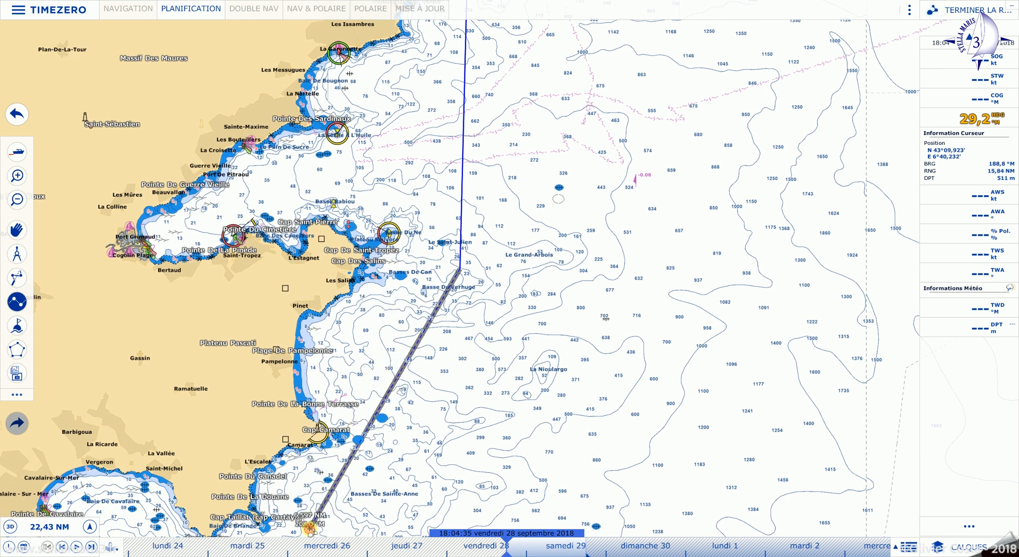
- Add waypoints off Cap Taillat, north of Île de Port-Cros and at the Port-Cros approach, and finish the route
left_click(309, 528)
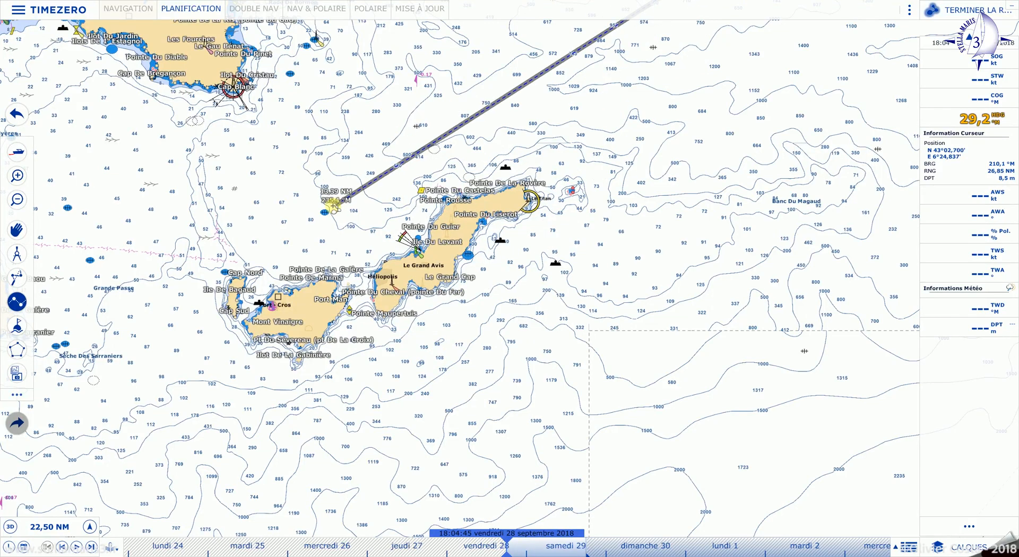
left_click(270, 239)
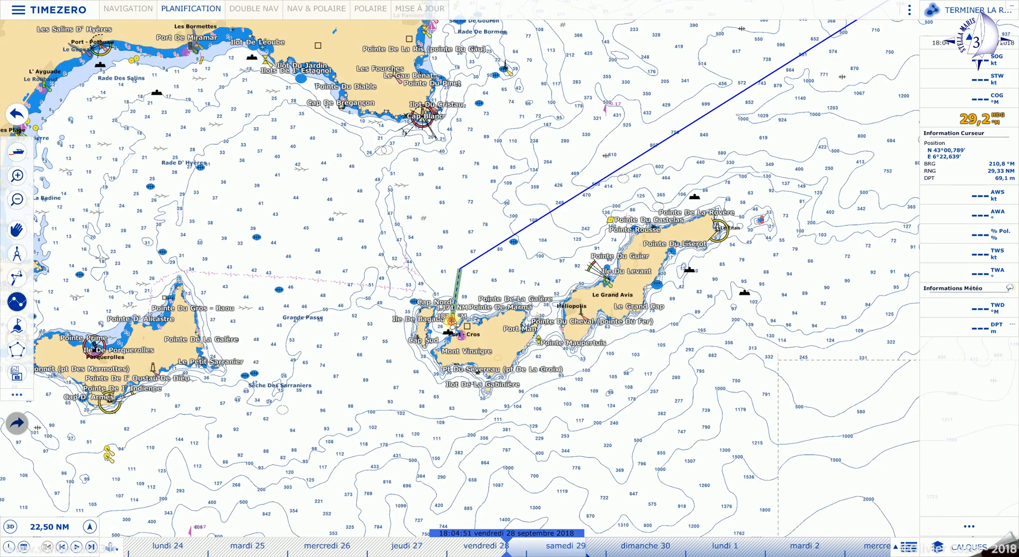
left_click(450, 318)
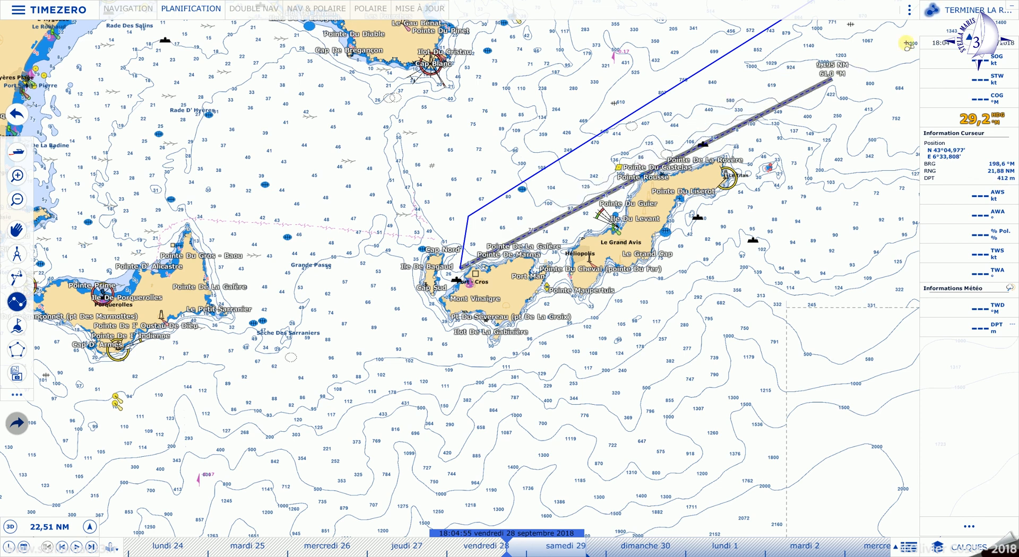
left_click(960, 11)
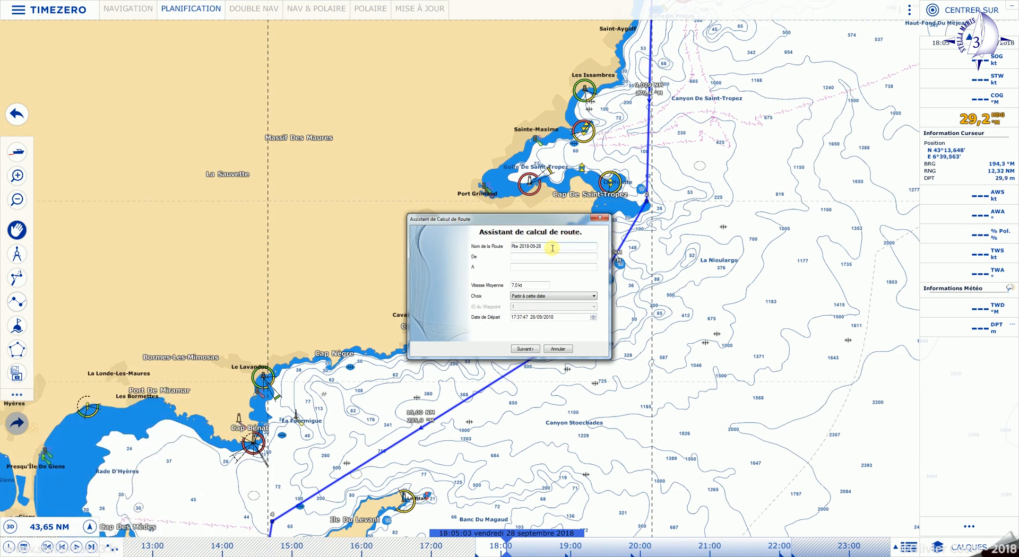
- Name the route "Port Fréjus - Port Crosd", keep the "Partir à cette date" option, and complete the route calculation
left_click_drag(546, 246, 485, 254)
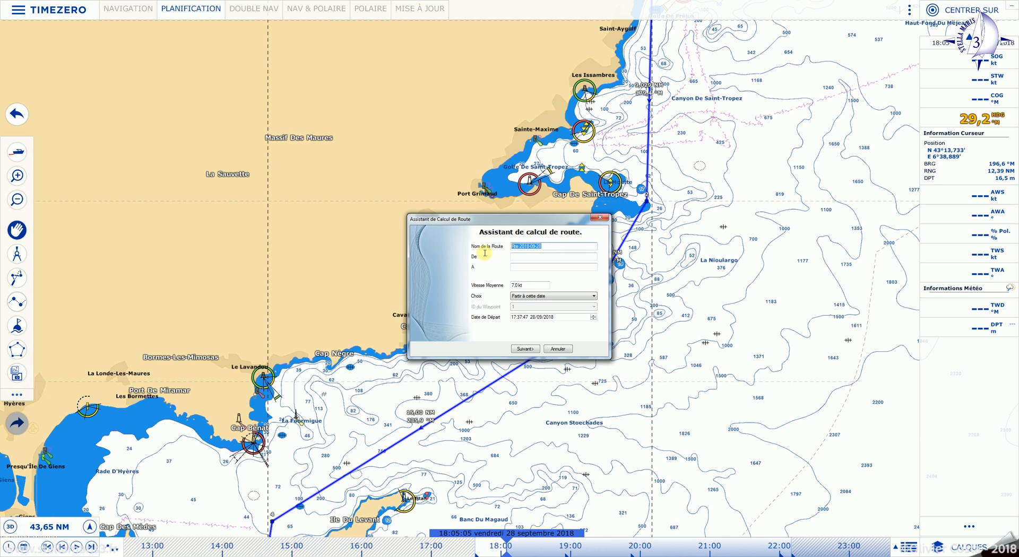
type("Port Fréjus - Port Crosd")
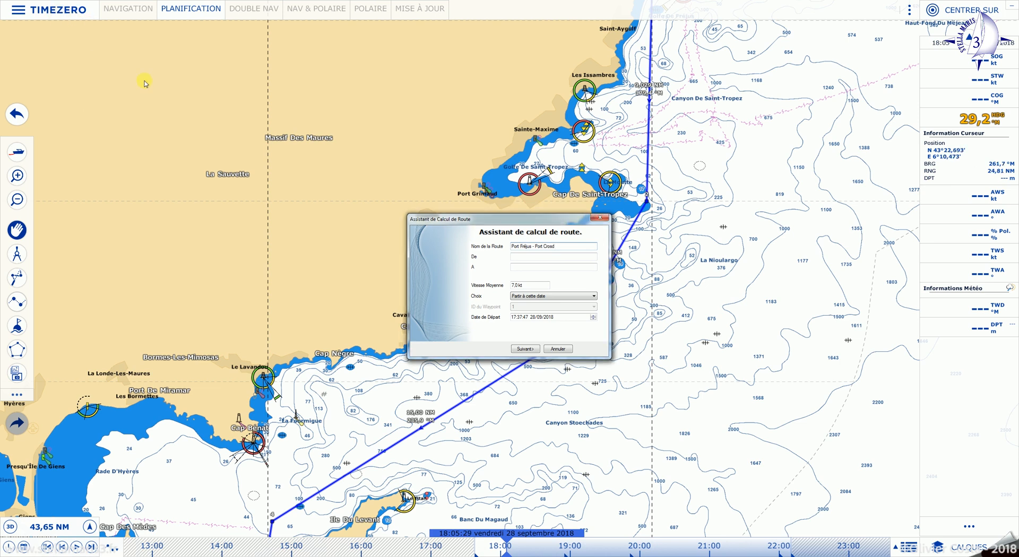
left_click(594, 297)
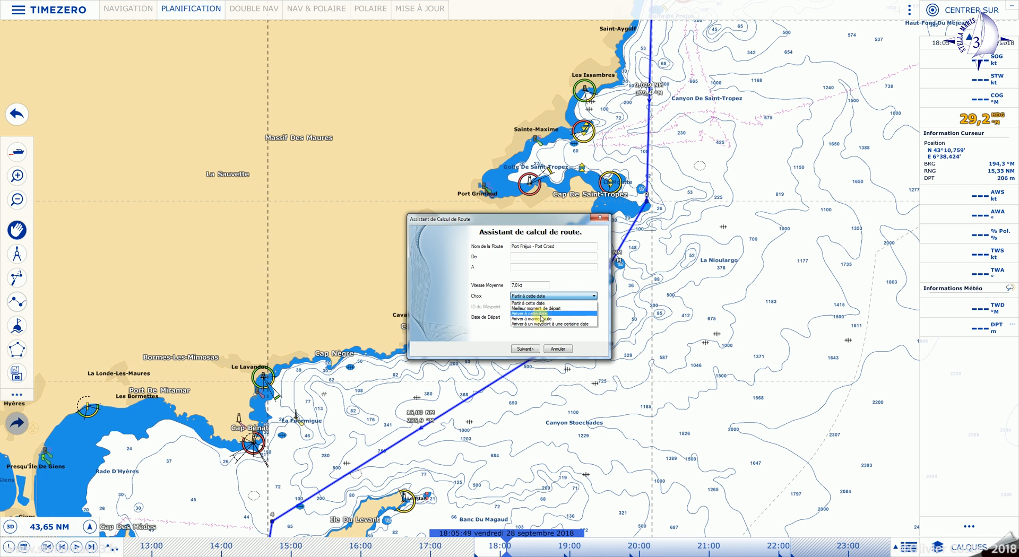
left_click(593, 296)
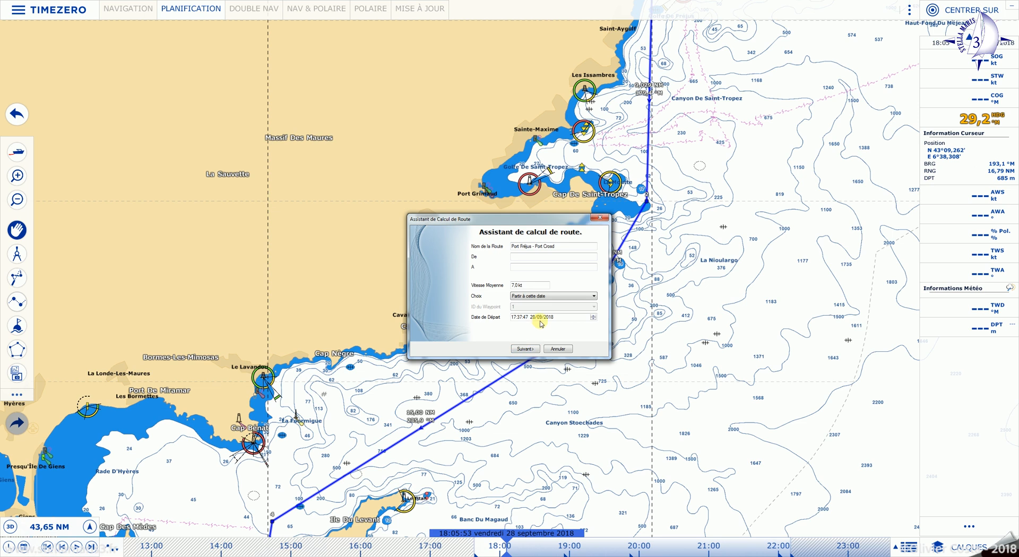
left_click(525, 349)
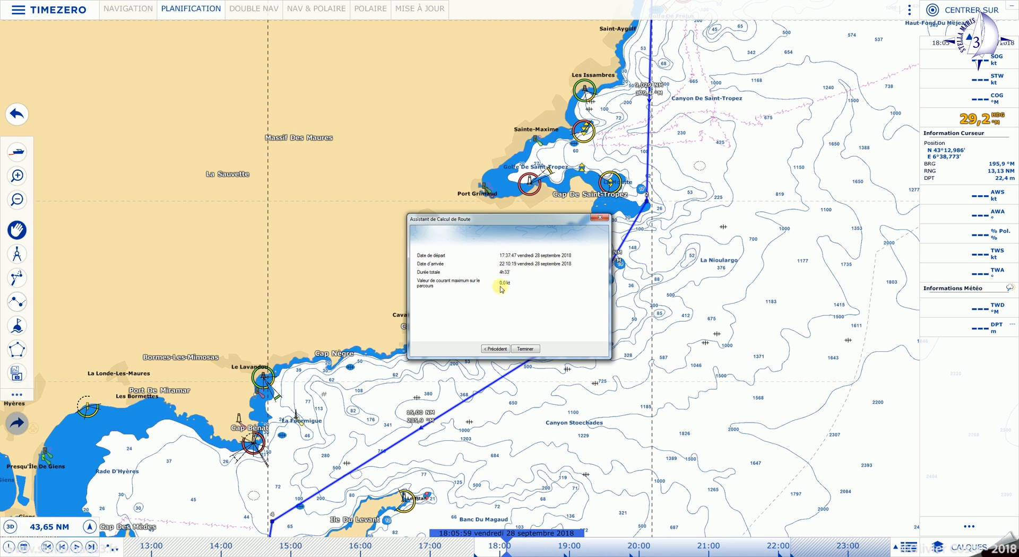
left_click(524, 349)
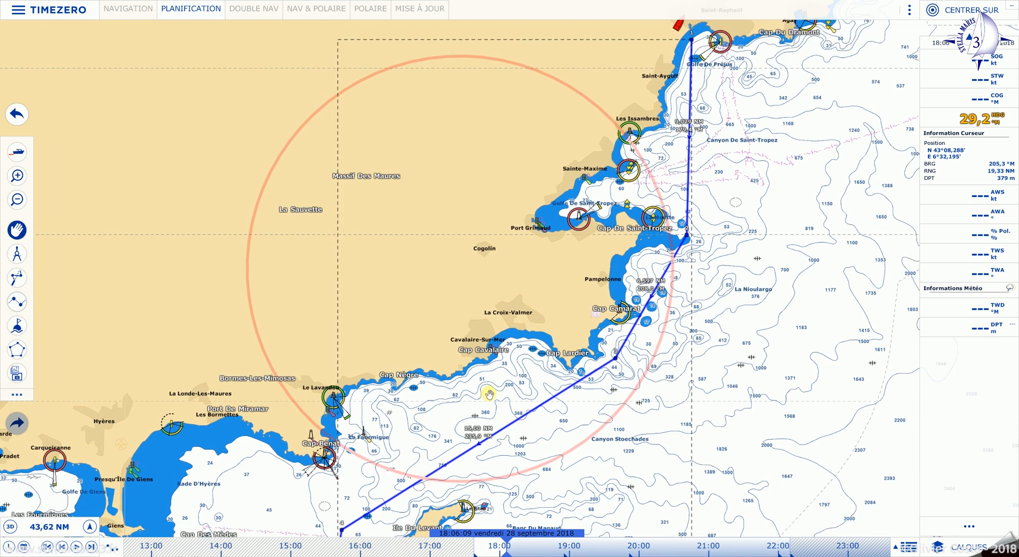
- Activate the planned route running from the Baie de Saint-Raphaël to Port-Cros
scroll(489, 394, "down", 3)
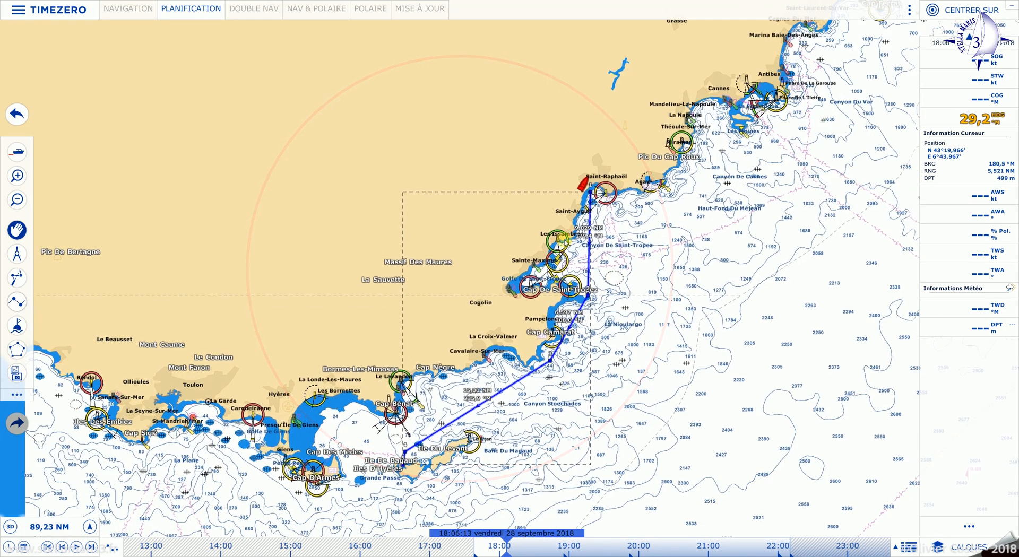
left_click_drag(609, 292, 580, 348)
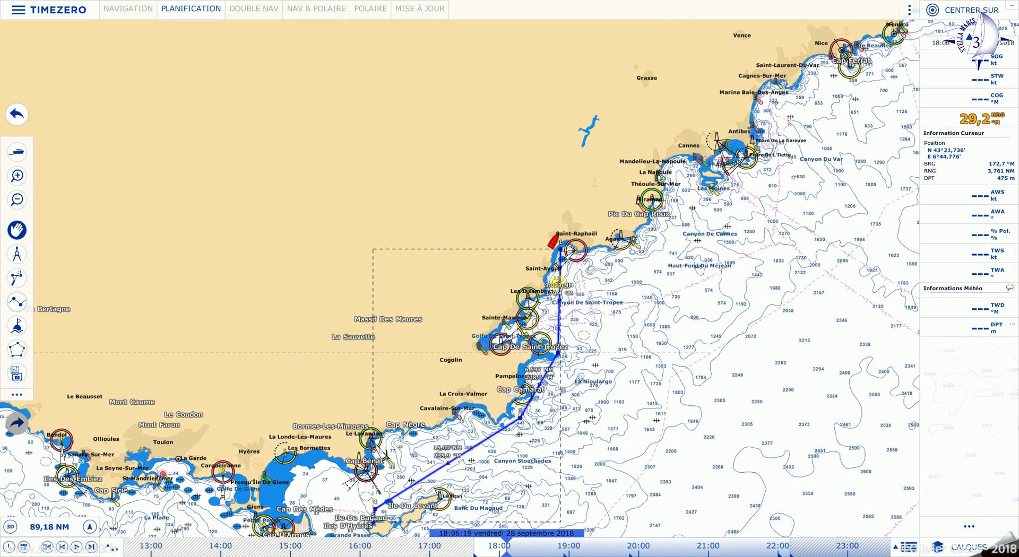
right_click(558, 282)
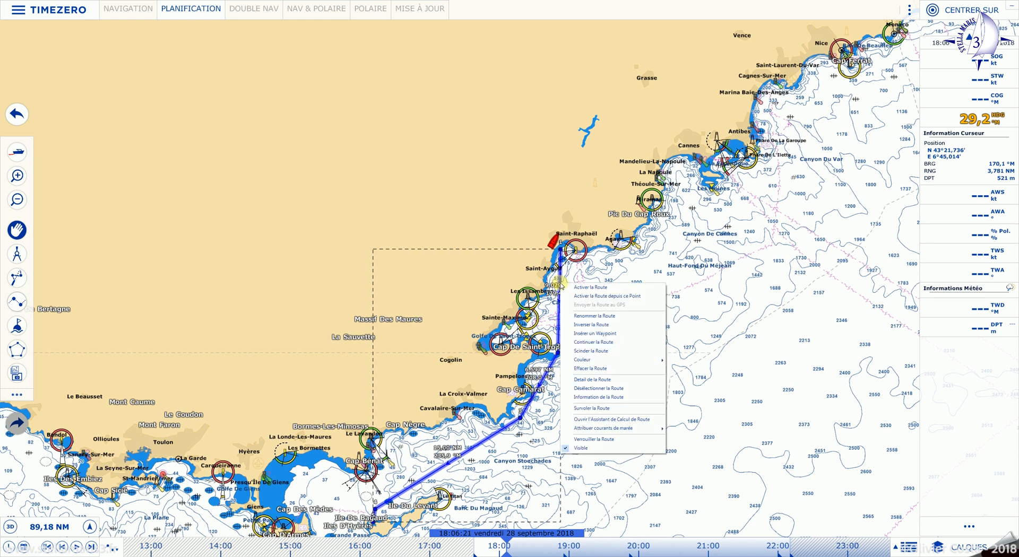
left_click(593, 287)
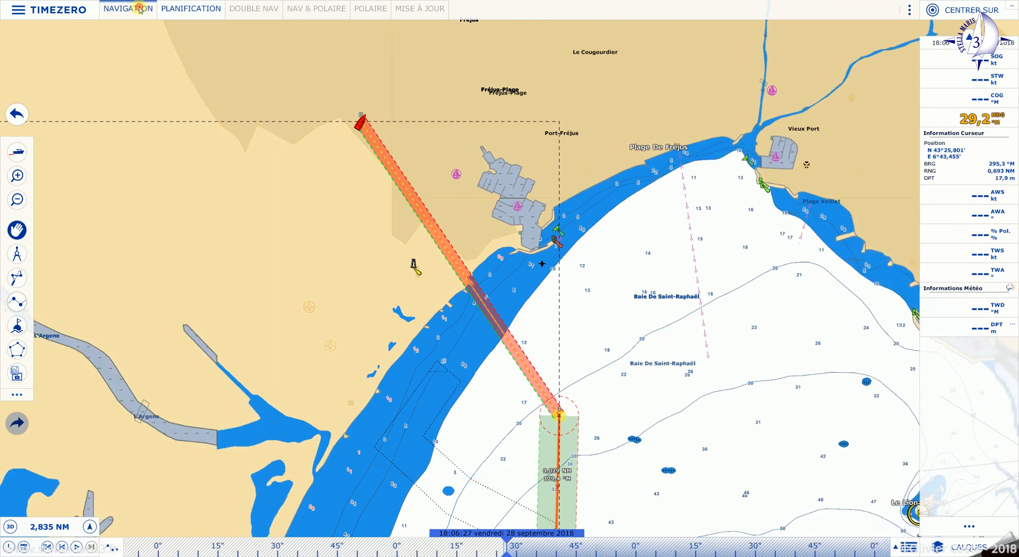
- Switch to the Navigation workspace and examine the active route's data and its leg from Saint-Raphaël towards Cap de Saint-Tropez
left_click(118, 8)
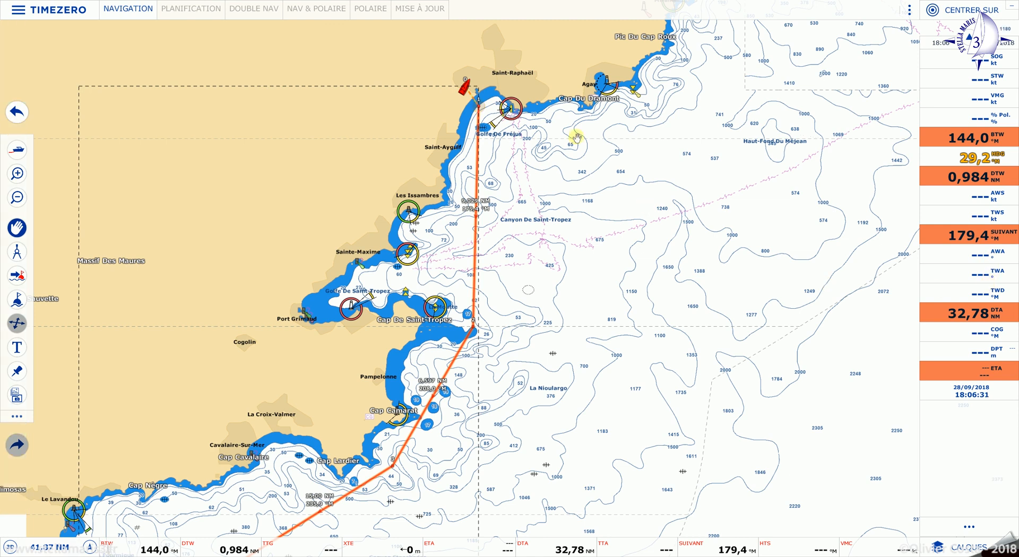
left_click(169, 10)
left_click(125, 9)
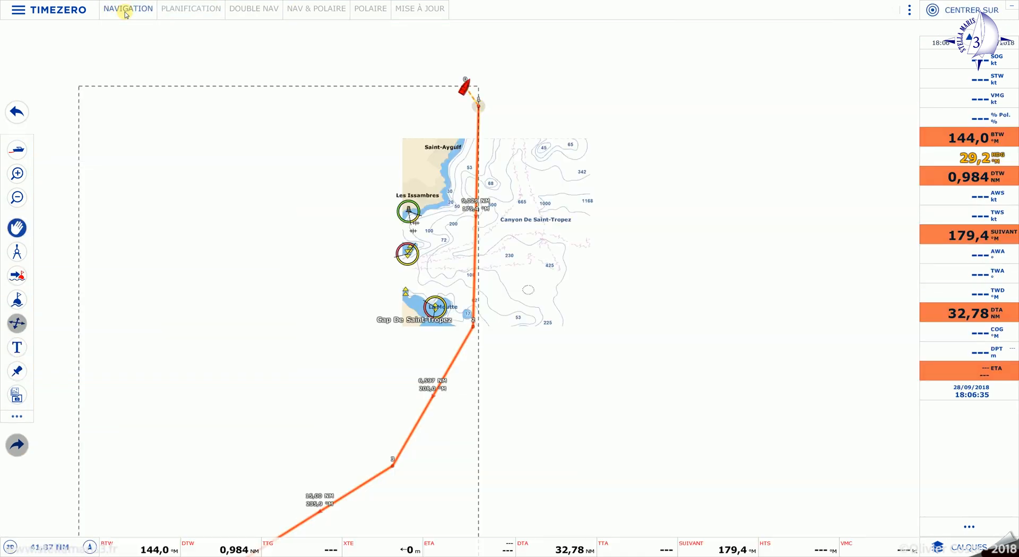
scroll(496, 127, "up", 3)
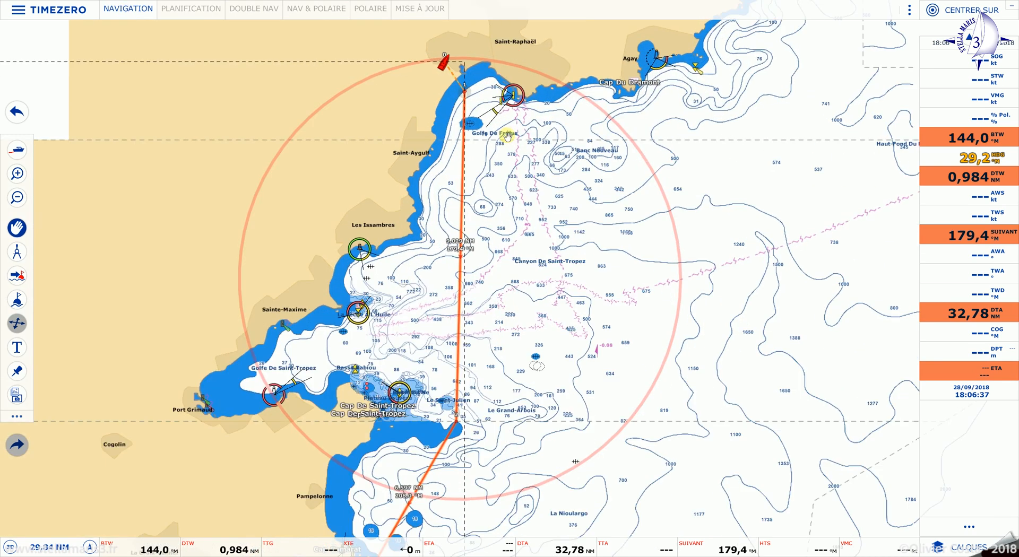
left_click_drag(493, 123, 500, 187)
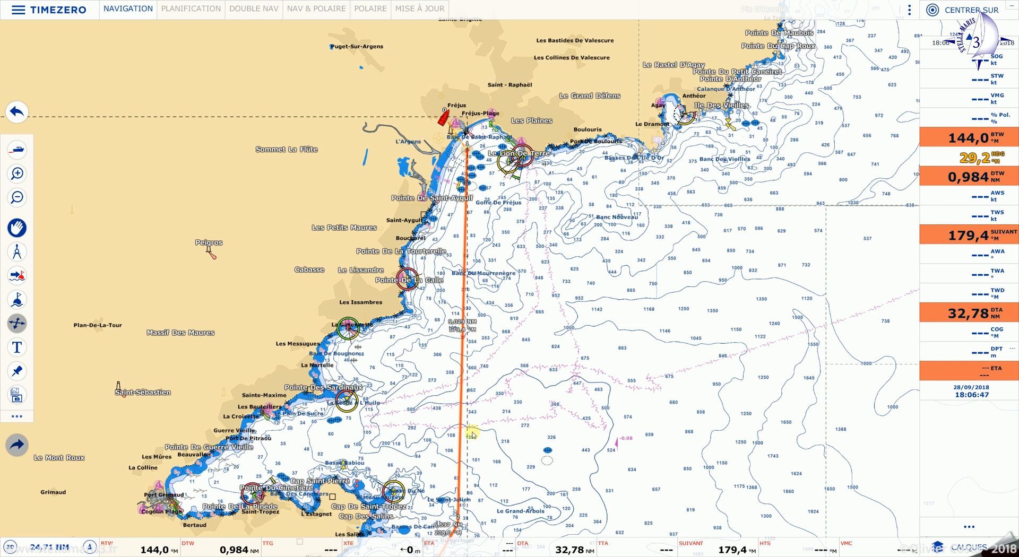
left_click_drag(543, 489, 507, 341)
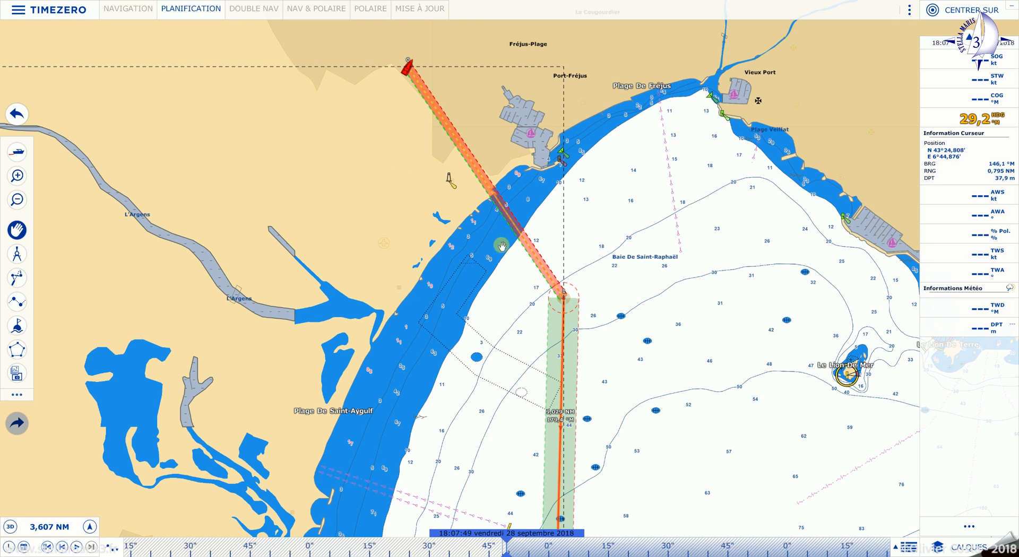
- Review the Alarmes and Routes settings in the program options, including the cross-track error and route verification settings
left_click(61, 14)
left_click(48, 29)
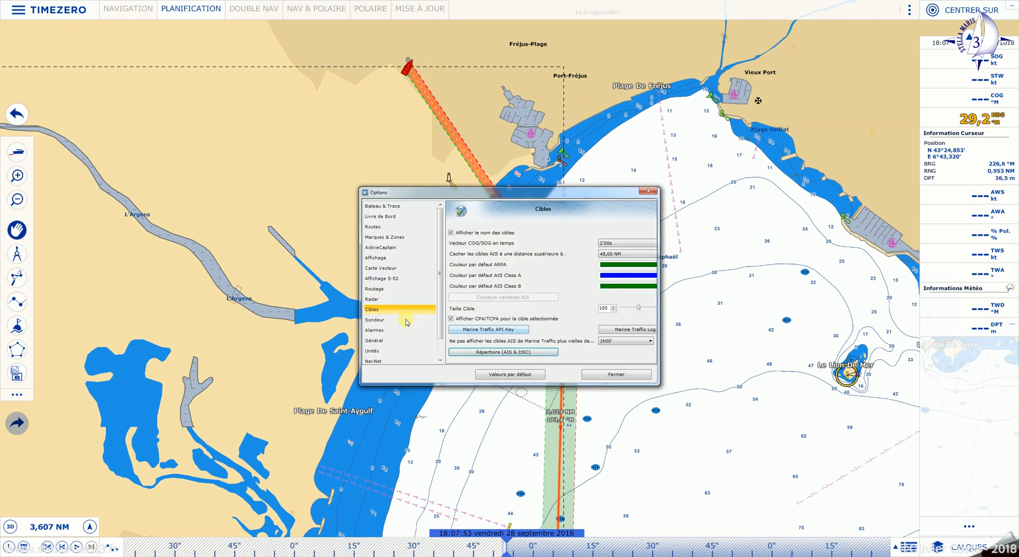
left_click(387, 331)
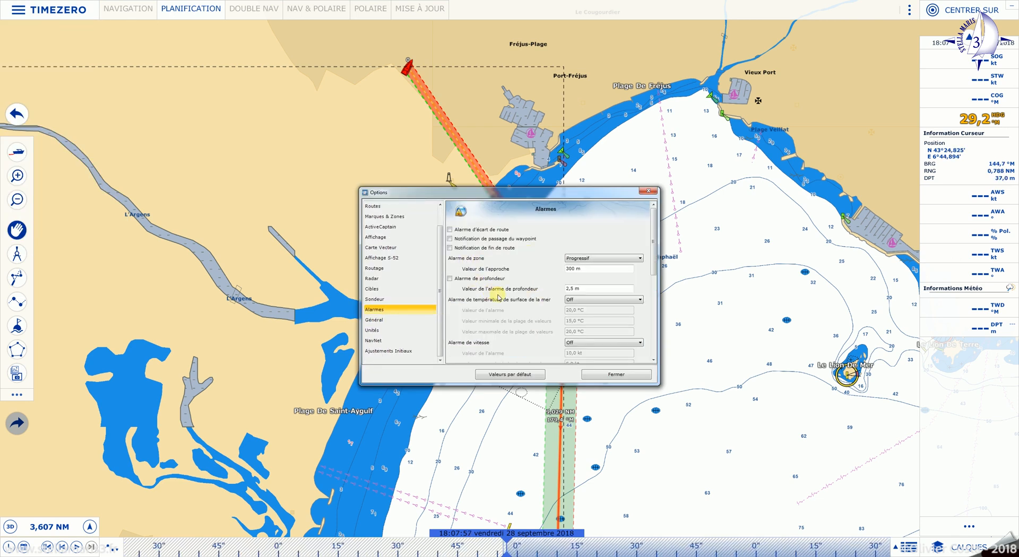
scroll(374, 262, "up", 2)
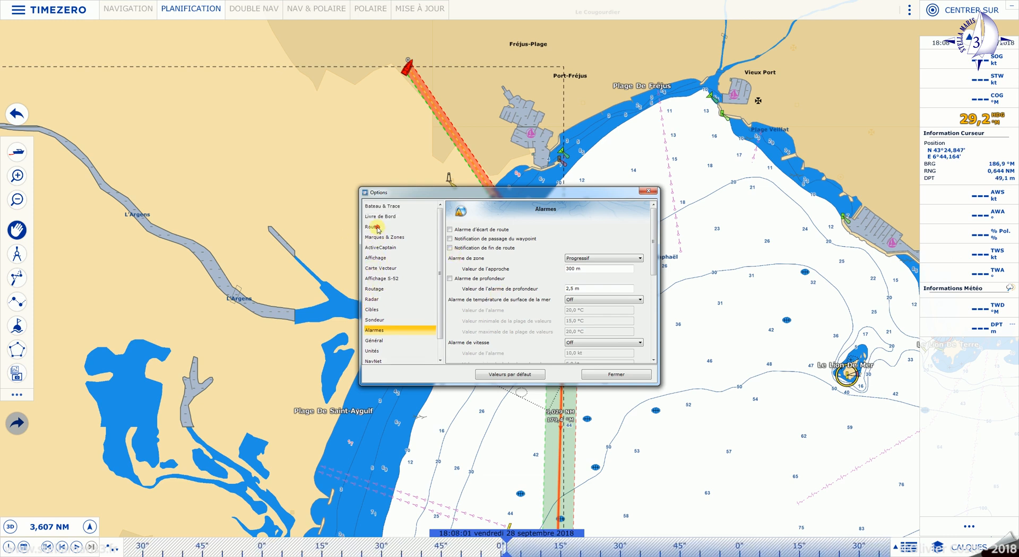
left_click(373, 227)
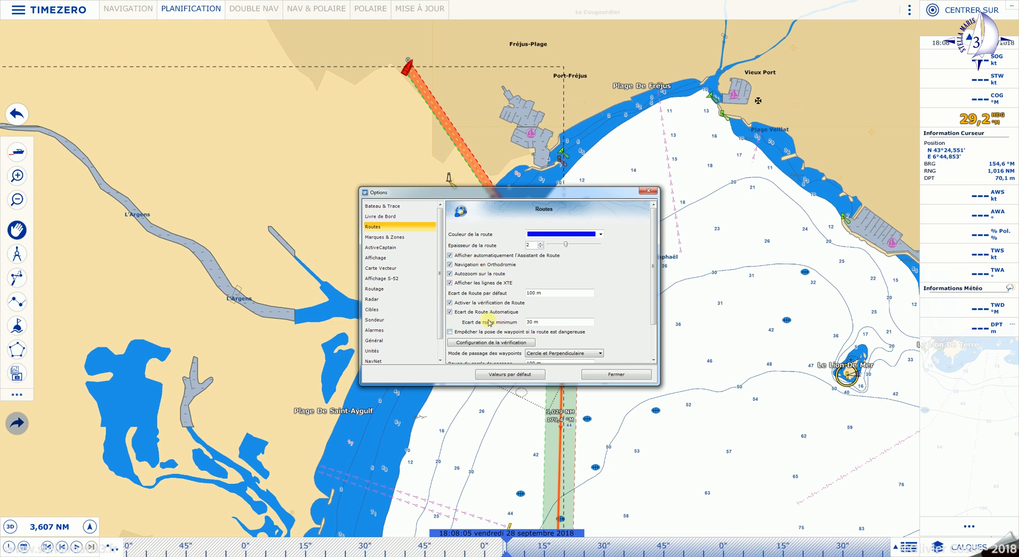
scroll(489, 321, "down", 3)
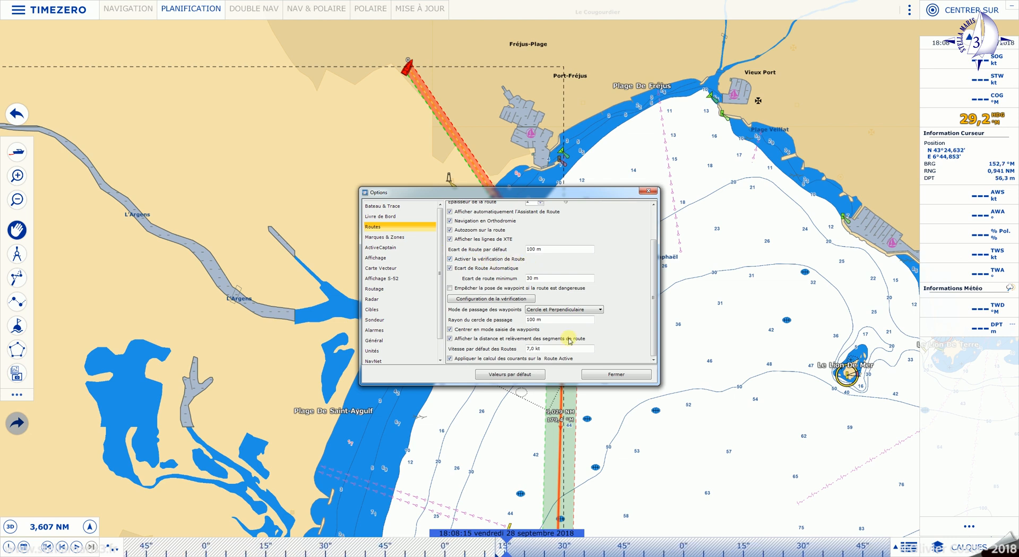
left_click(611, 375)
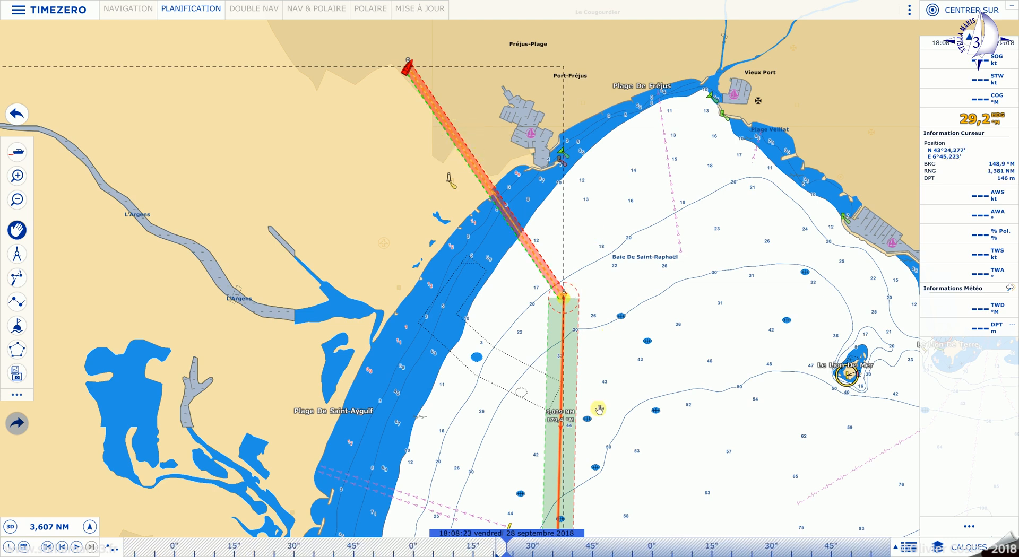
- Inspect the safety corridor along the whole active route, from the Baie de Saint-Raphaël past Cap Camarat to Port-Cros
scroll(599, 410, "down", 2)
left_click_drag(610, 425, 589, 303)
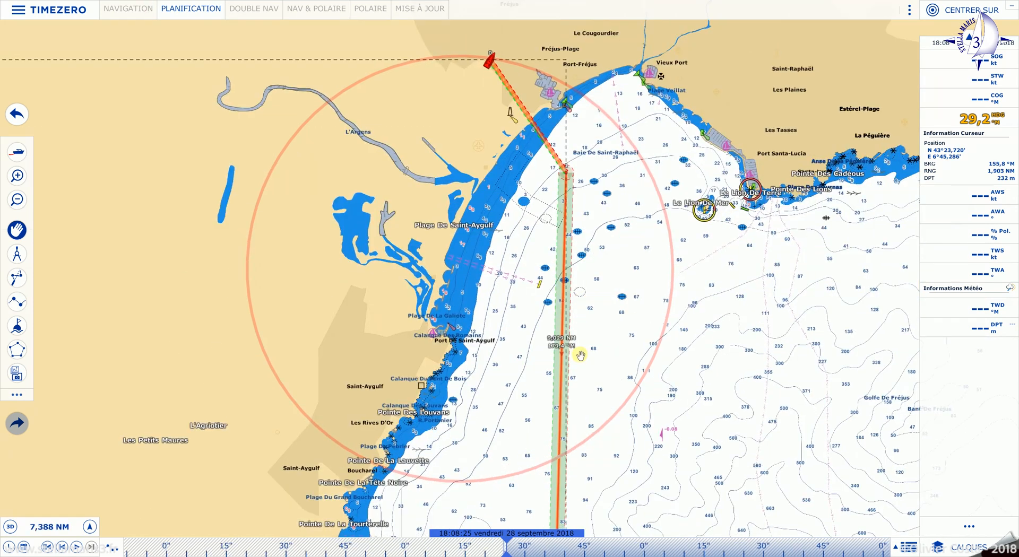
scroll(589, 392, "down", 2)
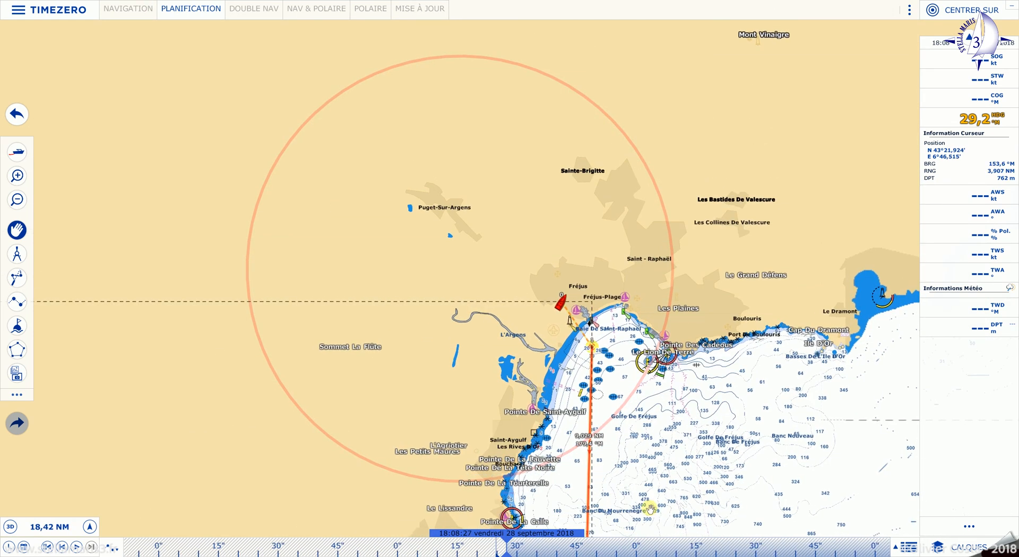
left_click_drag(592, 343, 547, 165)
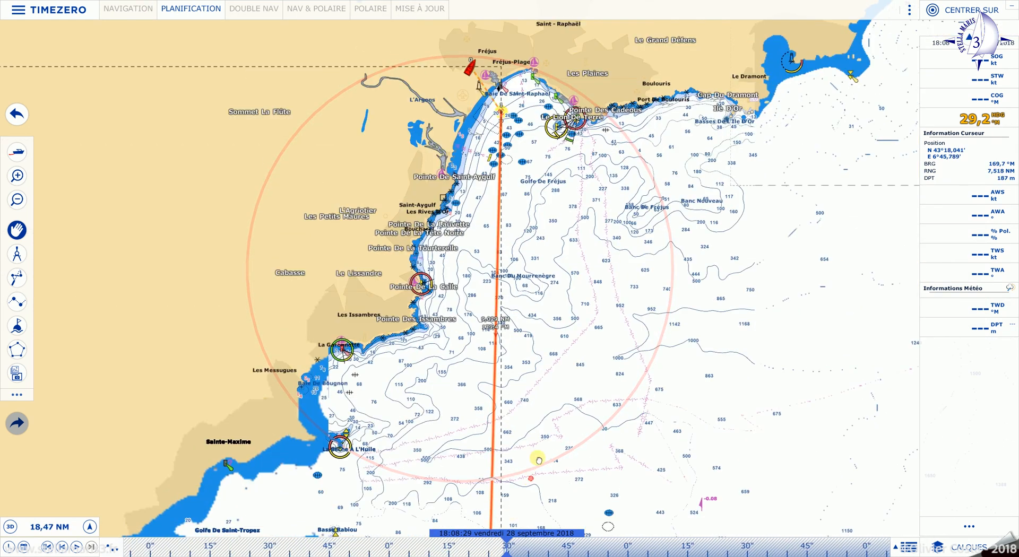
left_click_drag(532, 478, 570, 232)
scroll(518, 387, "down", 3)
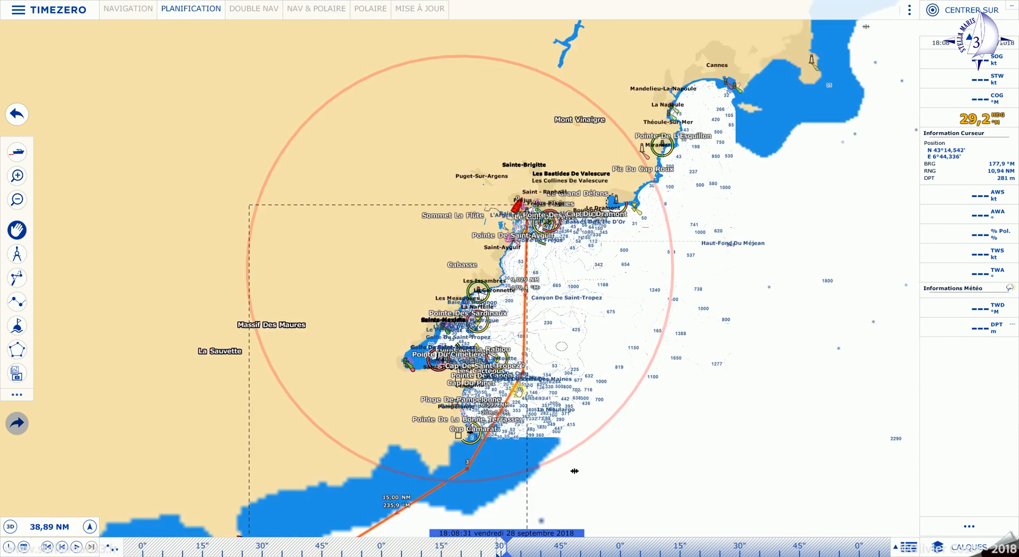
scroll(518, 391, "up", 5)
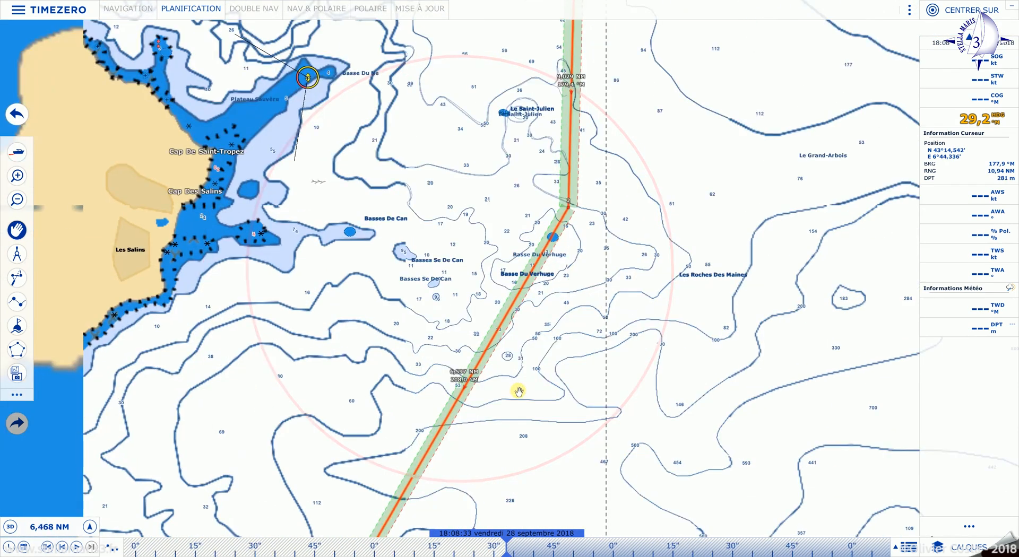
scroll(642, 361, "down", 2)
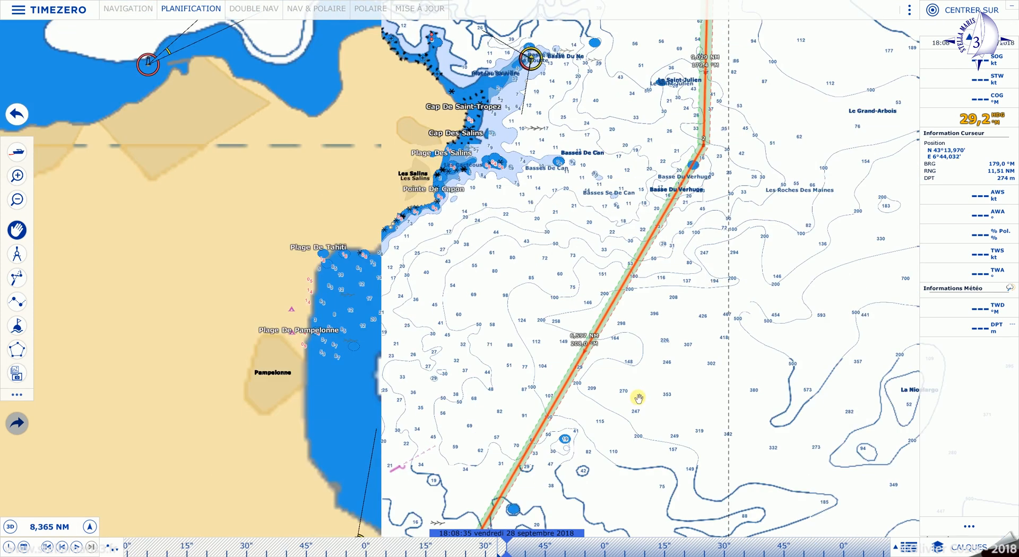
left_click_drag(571, 489, 600, 359)
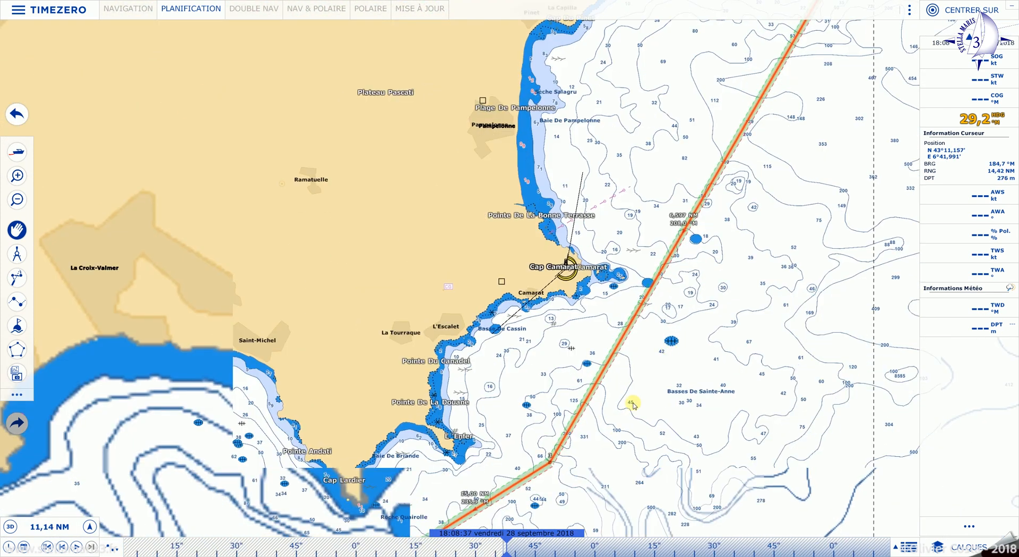
left_click_drag(582, 501, 706, 373)
left_click_drag(516, 476, 755, 341)
left_click_drag(585, 432, 807, 307)
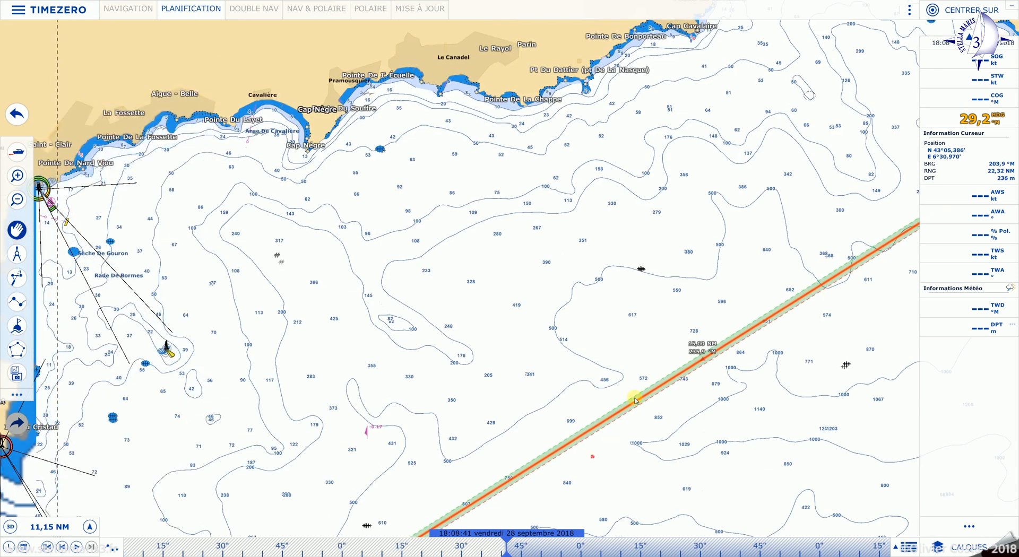
left_click_drag(614, 444, 776, 260)
left_click_drag(437, 500, 705, 261)
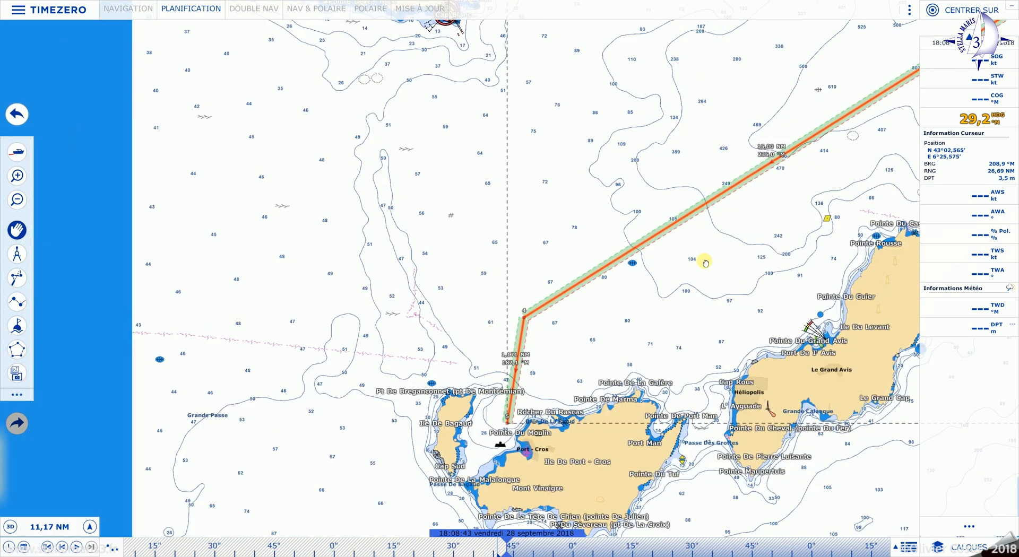
left_click_drag(410, 90, 391, 216)
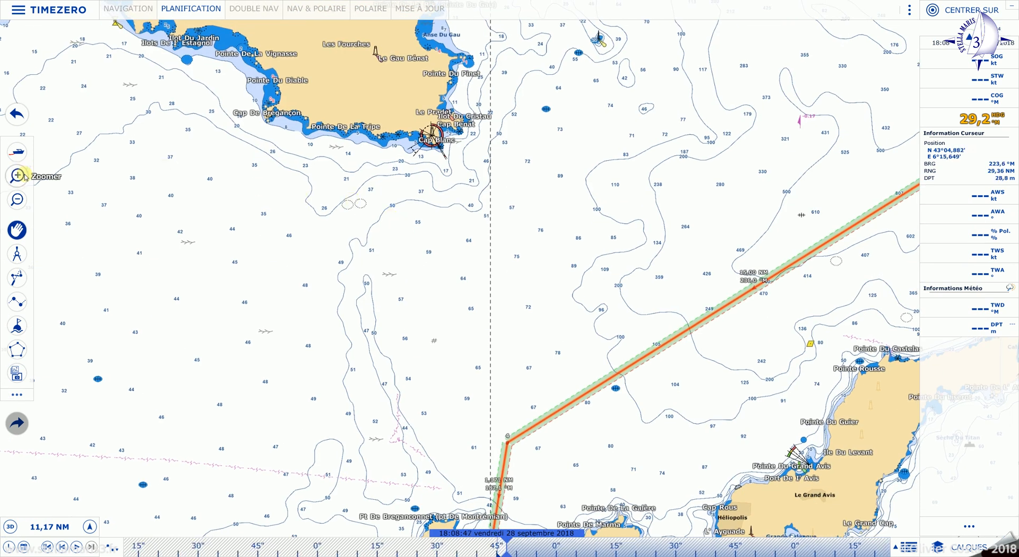
- Plot a four-point route off Cap de Brégançon, across Cap Bénat and back out to sea, and dismiss the route calculation assistant
left_click(19, 303)
left_click(300, 185)
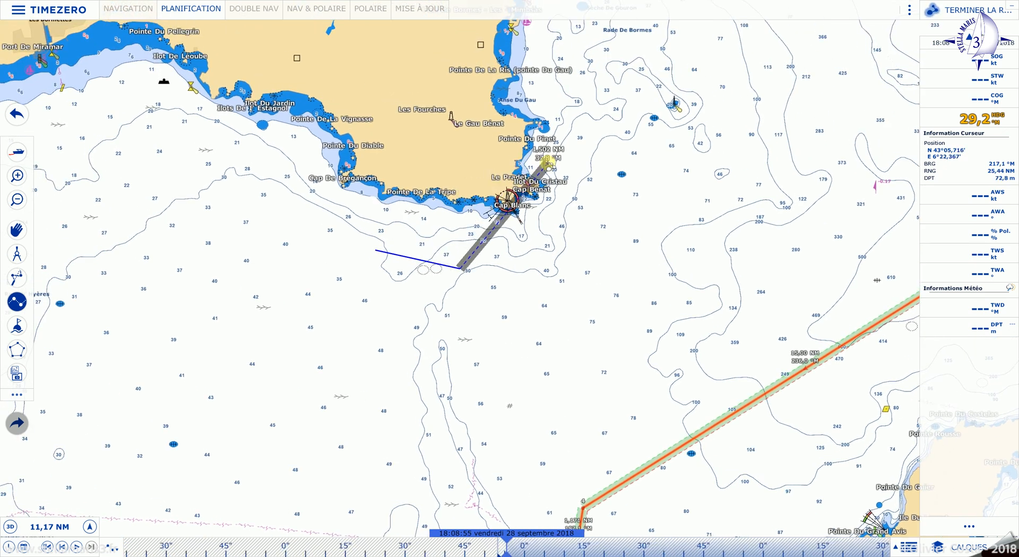
left_click(547, 164)
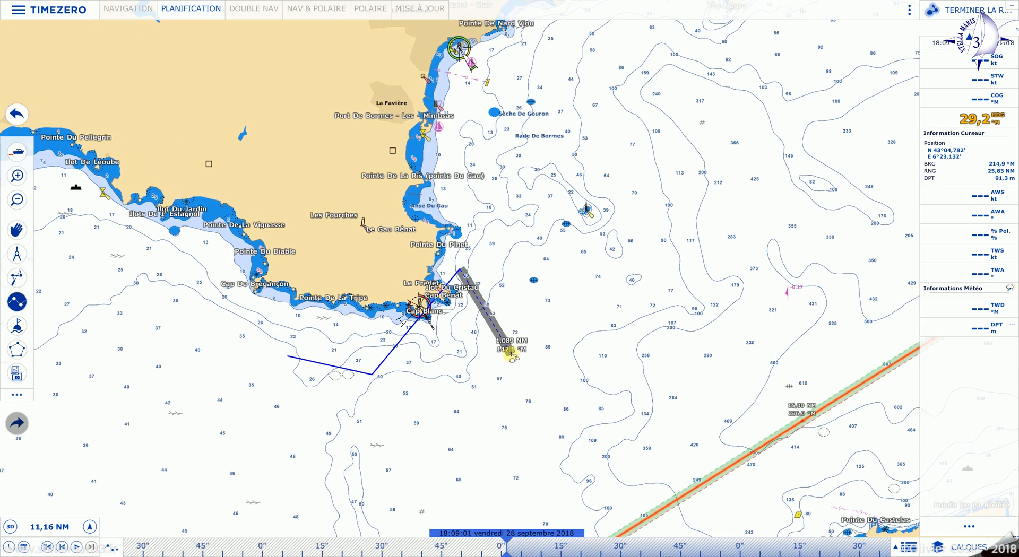
scroll(511, 355, "up", 1)
left_click(512, 355)
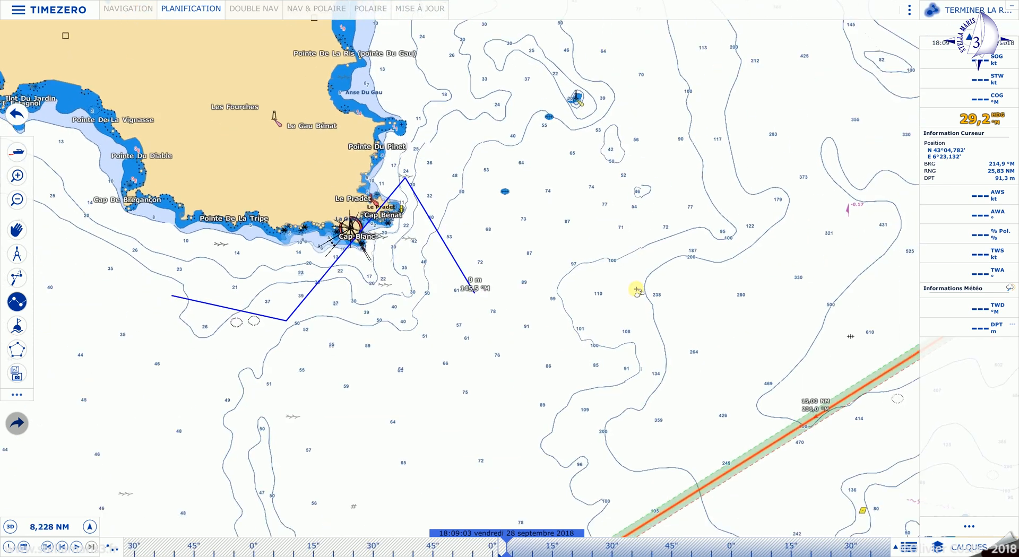
left_click(982, 12)
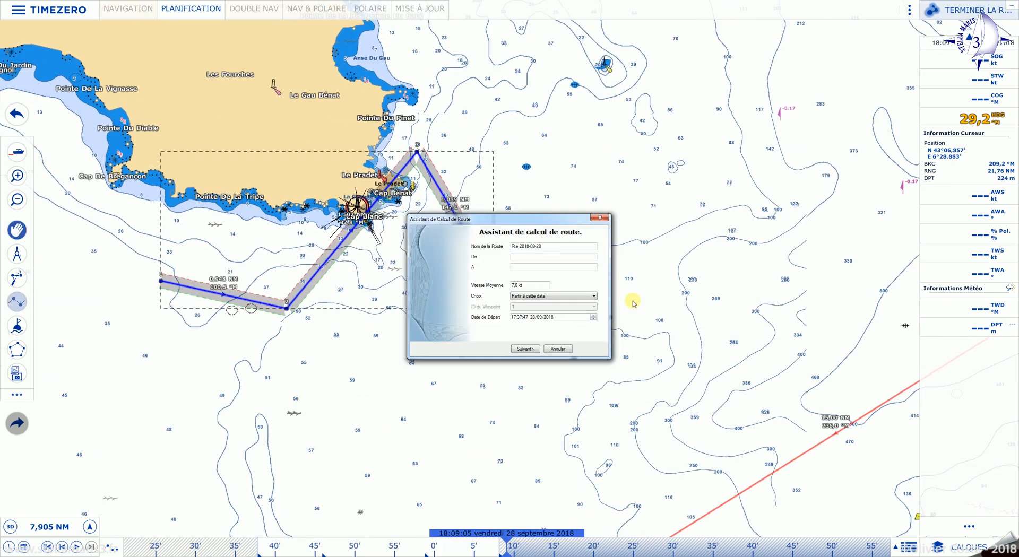
left_click(557, 348)
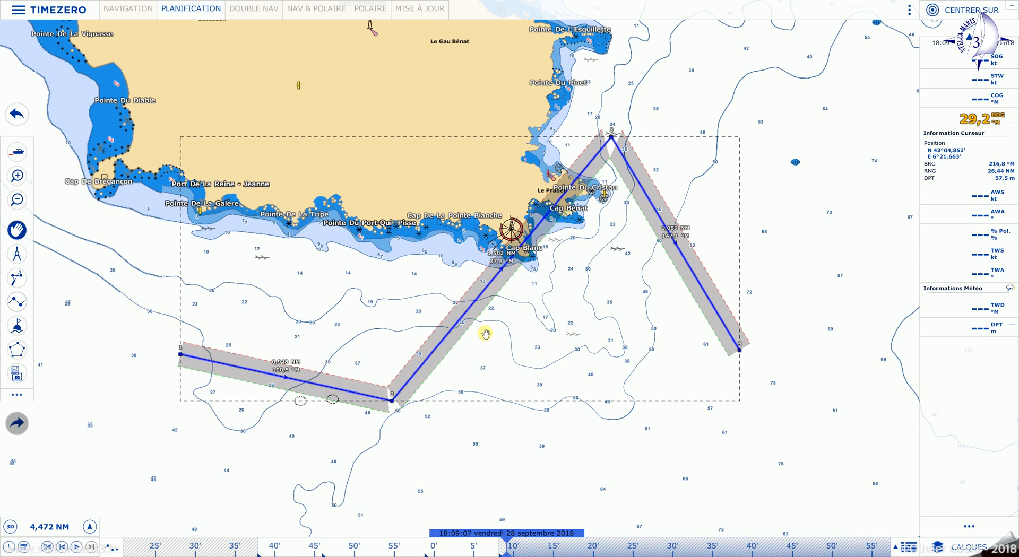
- Examine the safety corridor along the leg that crosses Cap Blanc and Cap Bénat
scroll(484, 335, "up", 1)
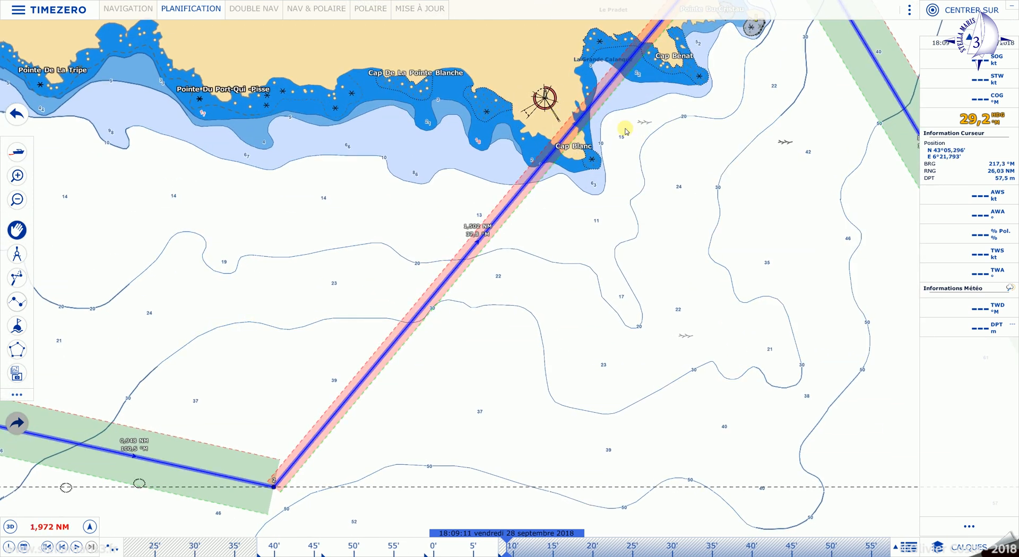
left_click_drag(678, 142, 644, 305)
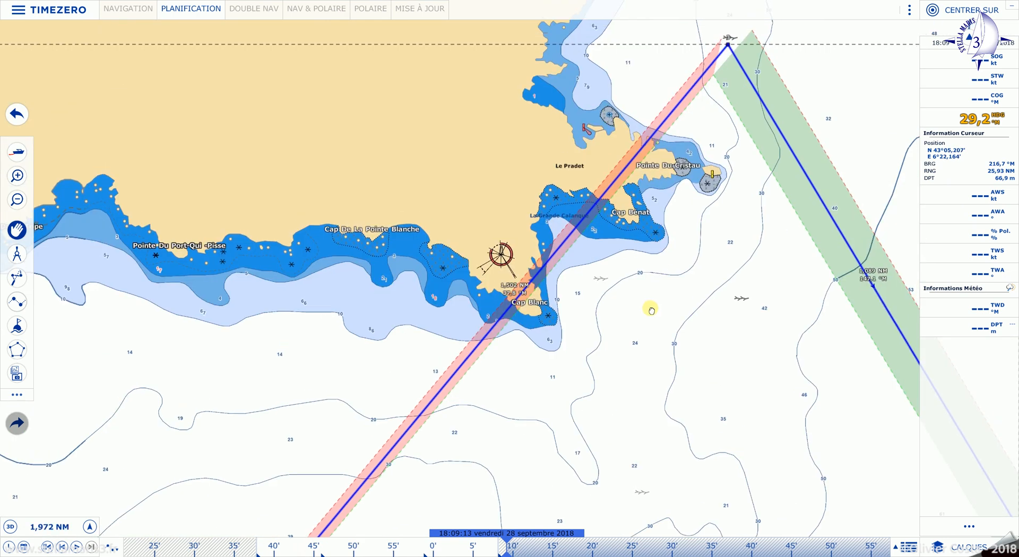
left_click_drag(518, 378, 624, 208)
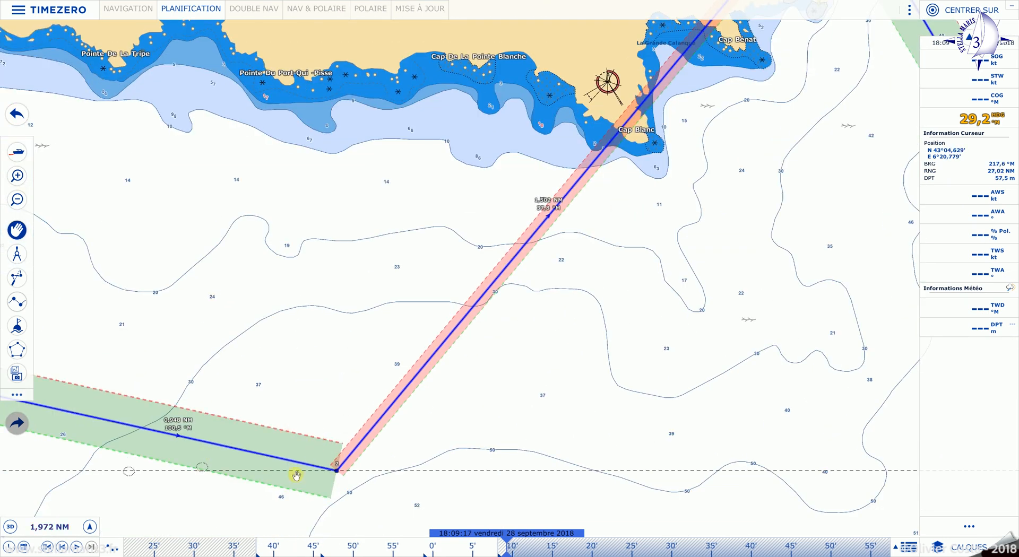
- Delete the test route that crosses Cap Bénat
right_click(412, 387)
left_click(450, 471)
scroll(705, 331, "down", 6)
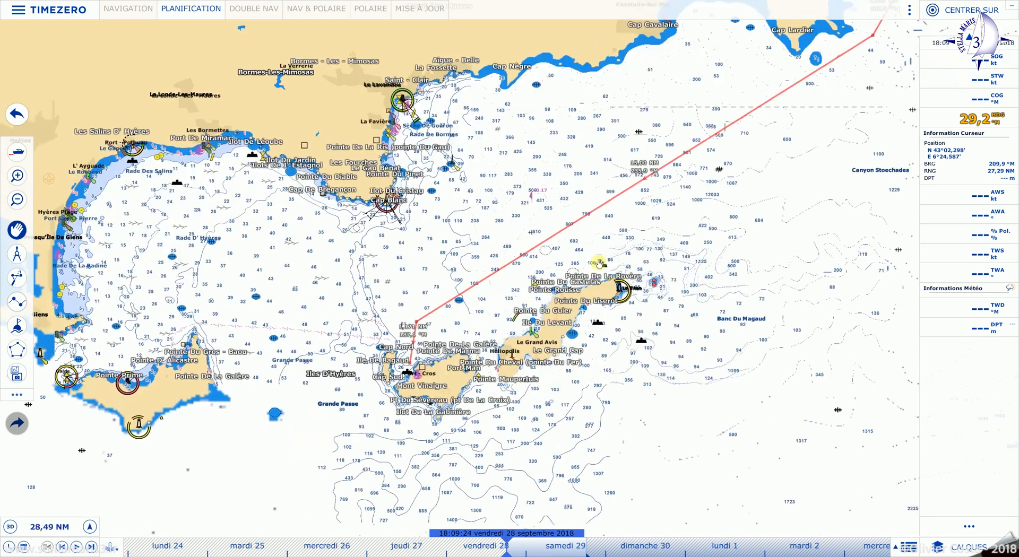
left_click_drag(789, 170, 573, 358)
left_click_drag(739, 160, 594, 345)
left_click_drag(692, 101, 645, 244)
left_click_drag(693, 108, 663, 225)
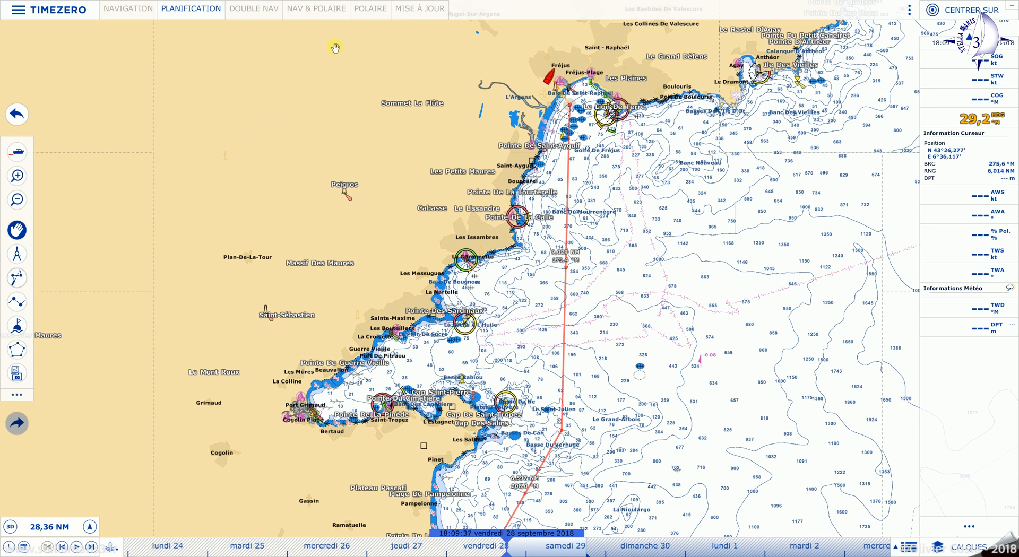
- Switch to the Mise à jour workspace and set the weather zone from N 43°59,811' E 004°41,331' to N 42°07,308' E 008°35,441'
left_click(418, 14)
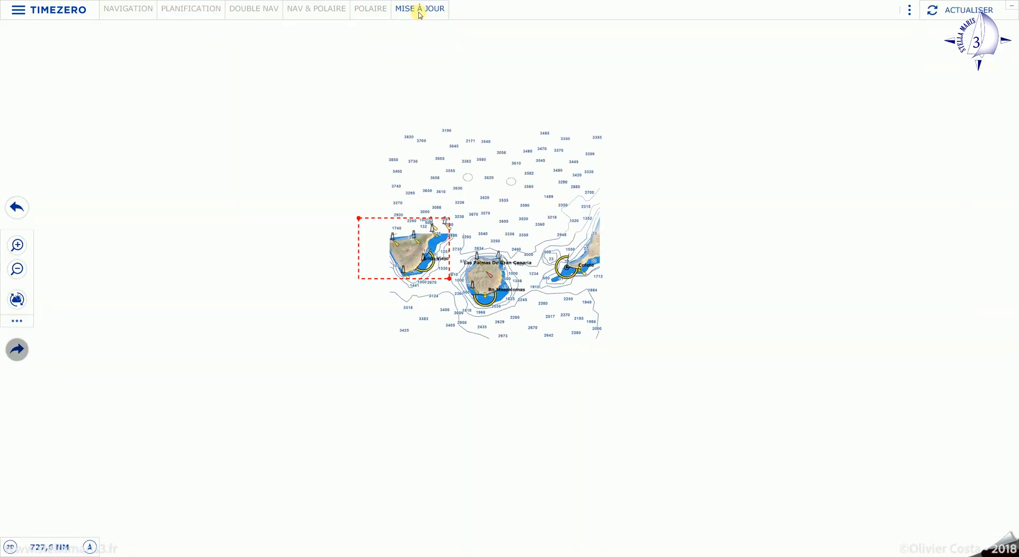
left_click_drag(699, 146, 452, 334)
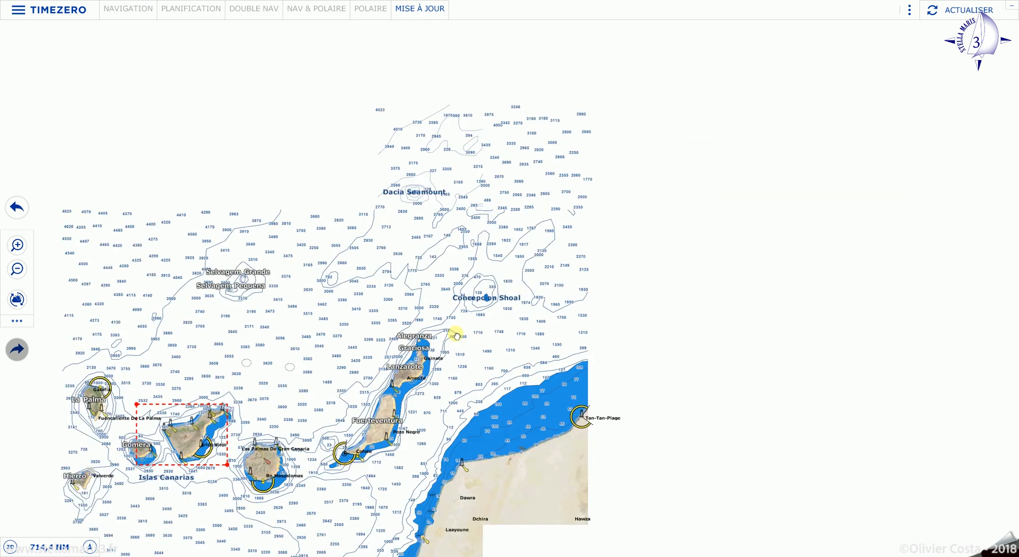
left_click_drag(707, 164, 379, 235)
scroll(661, 229, "down", 3)
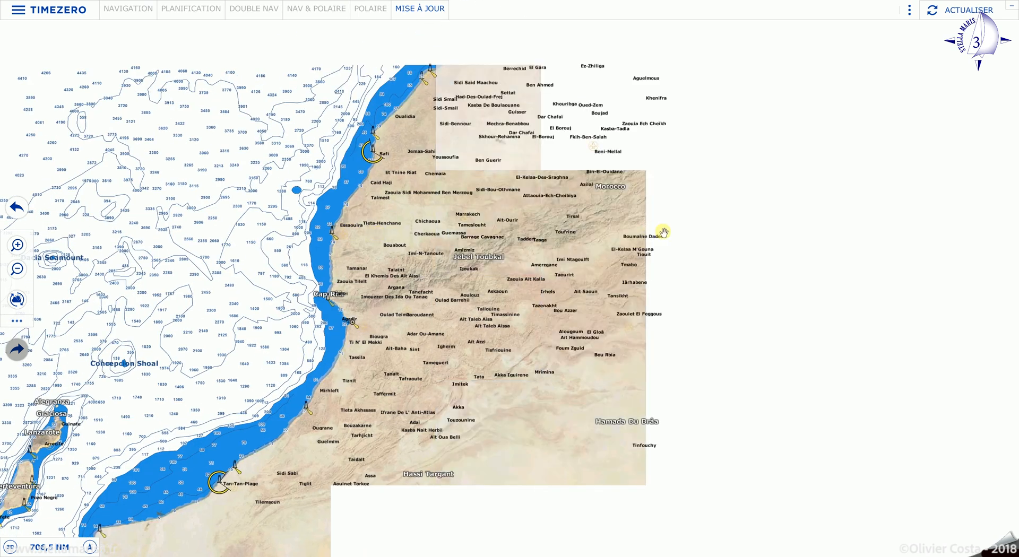
left_click_drag(579, 194, 480, 352)
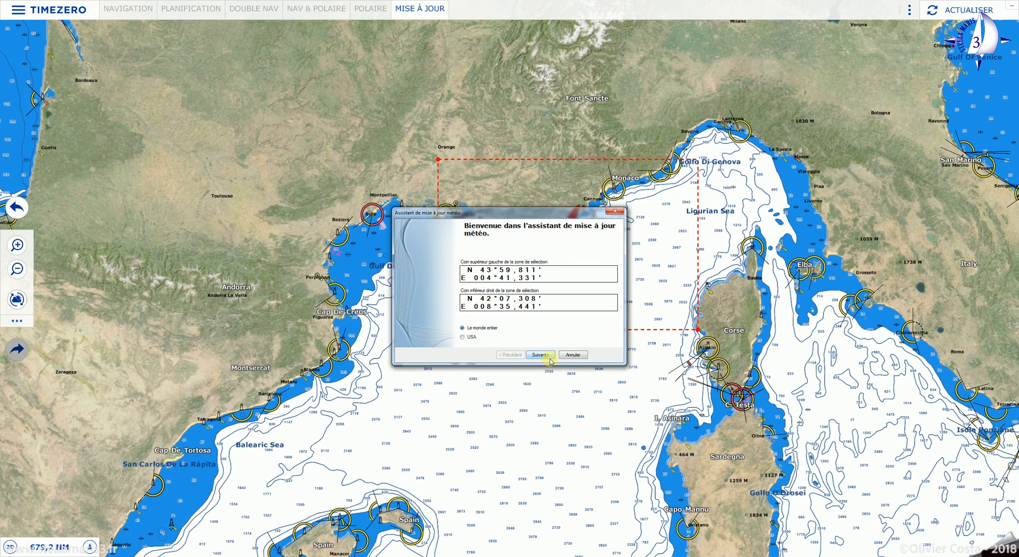
- Download the weather file directly by Internet for the whole world option, with 6 forecast days and Données Précises
left_click(540, 355)
left_click(545, 355)
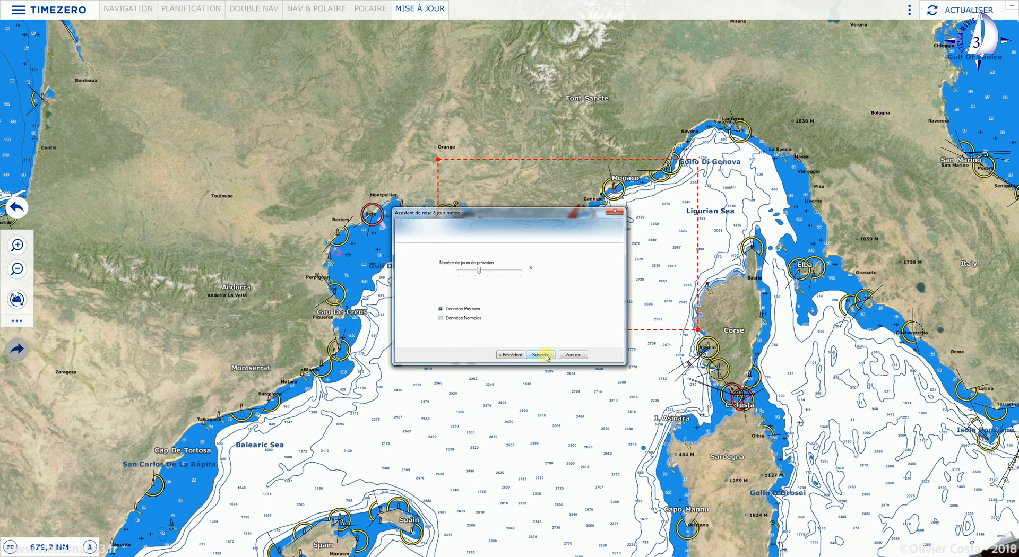
left_click(546, 355)
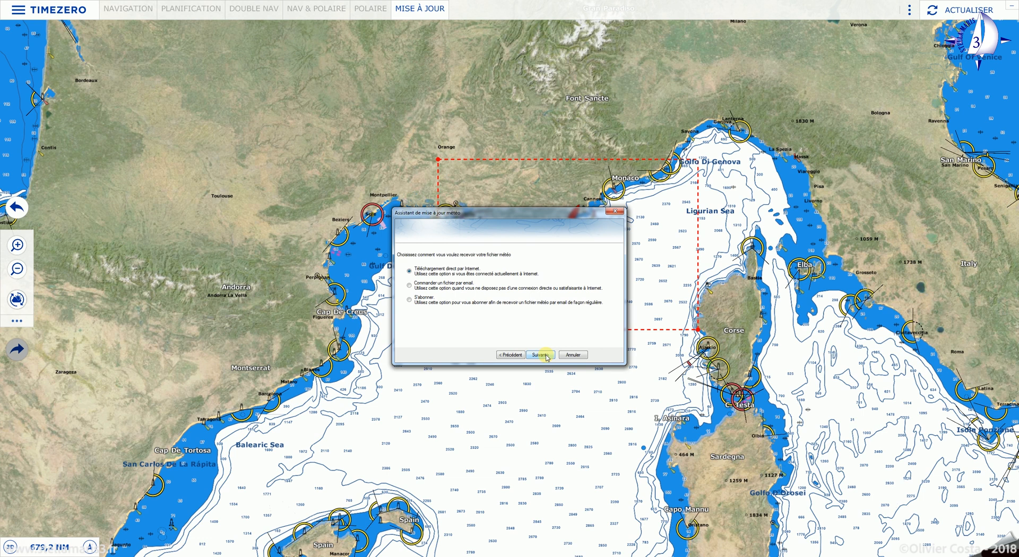
left_click(545, 355)
left_click(546, 357)
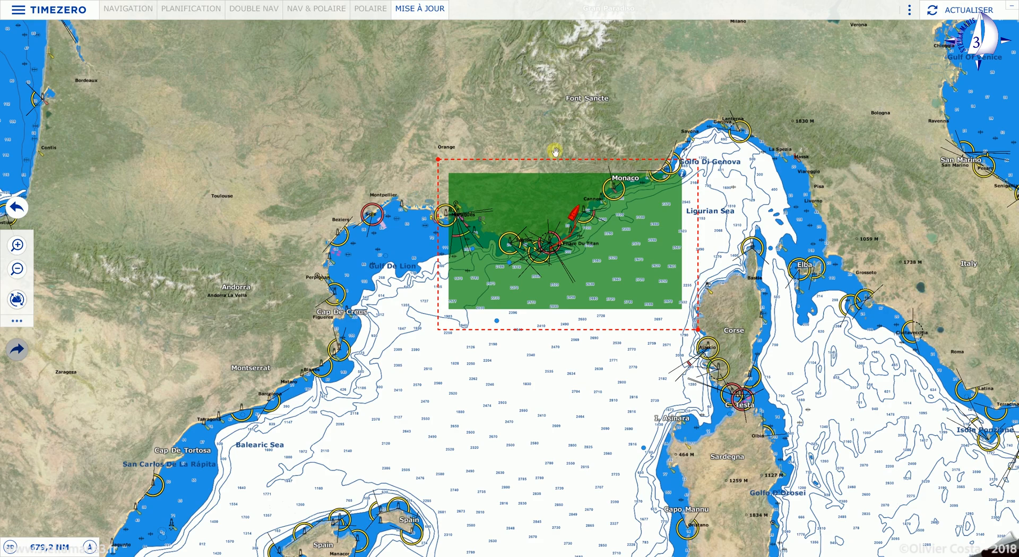
- Return to the Planification workspace and display the weather over the route with wind barbs and Vent as the colour layer
left_click(195, 12)
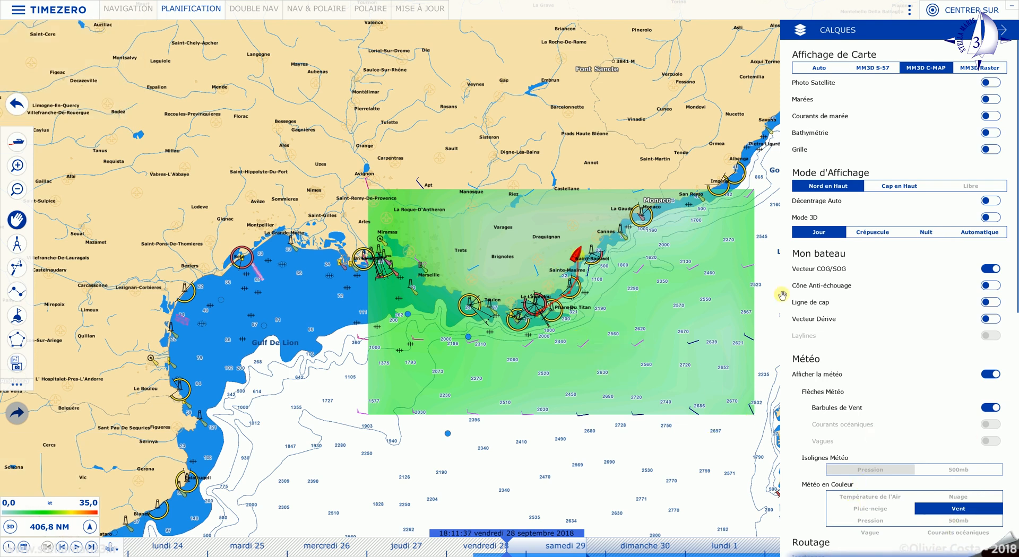
left_click(575, 305)
scroll(574, 305, "up", 5)
left_click_drag(558, 263, 548, 355)
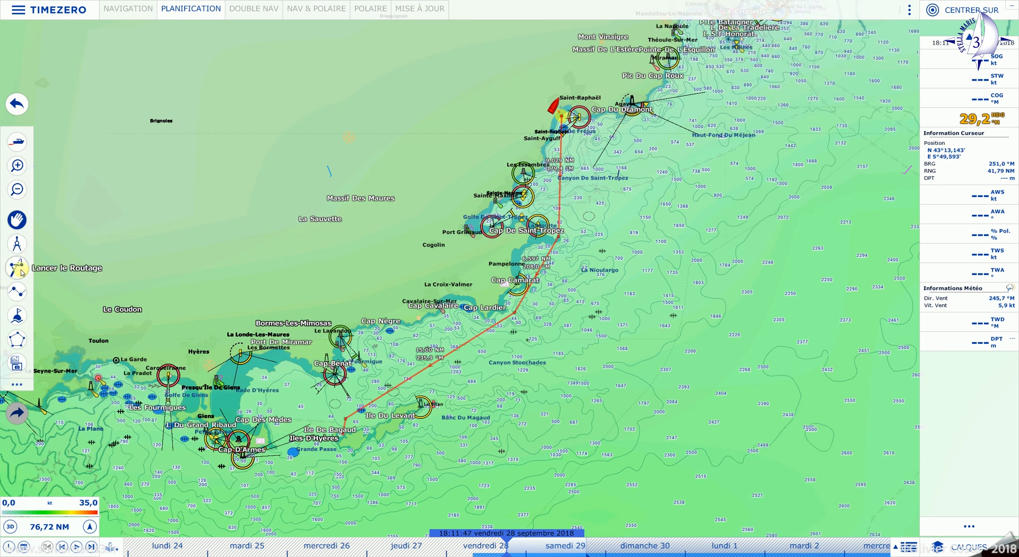
- Run weather routing on the active Saint-Raphaël to Port-Cros route with a start time of 22:23:56 on Friday 28 September 2018
left_click(21, 271)
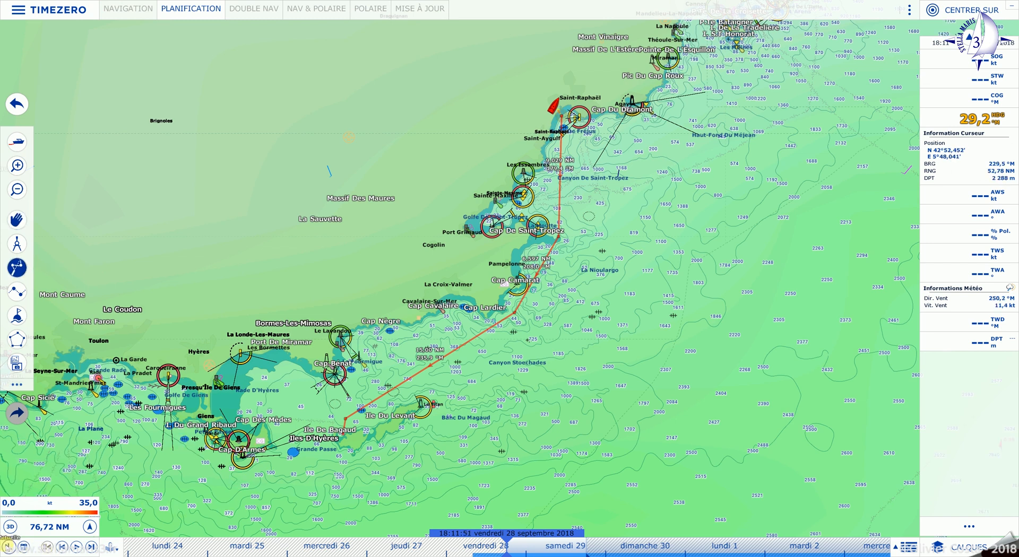
left_click(91, 547)
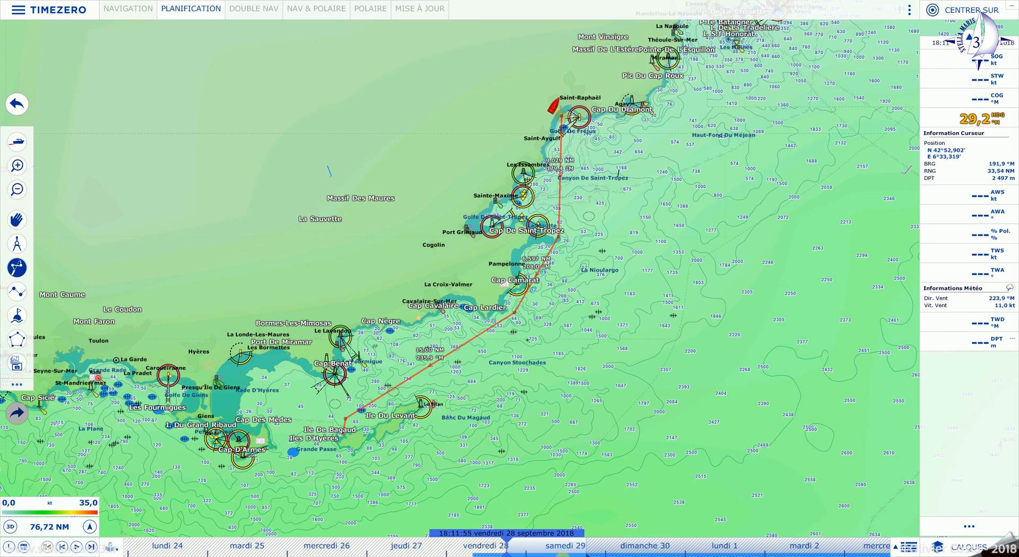
left_click_drag(578, 548, 563, 549)
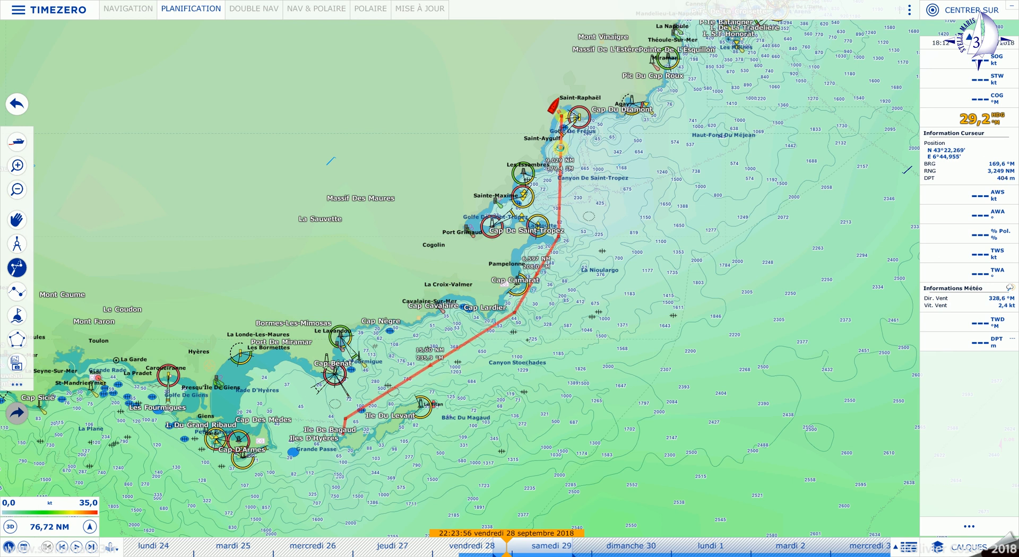
left_click(559, 147)
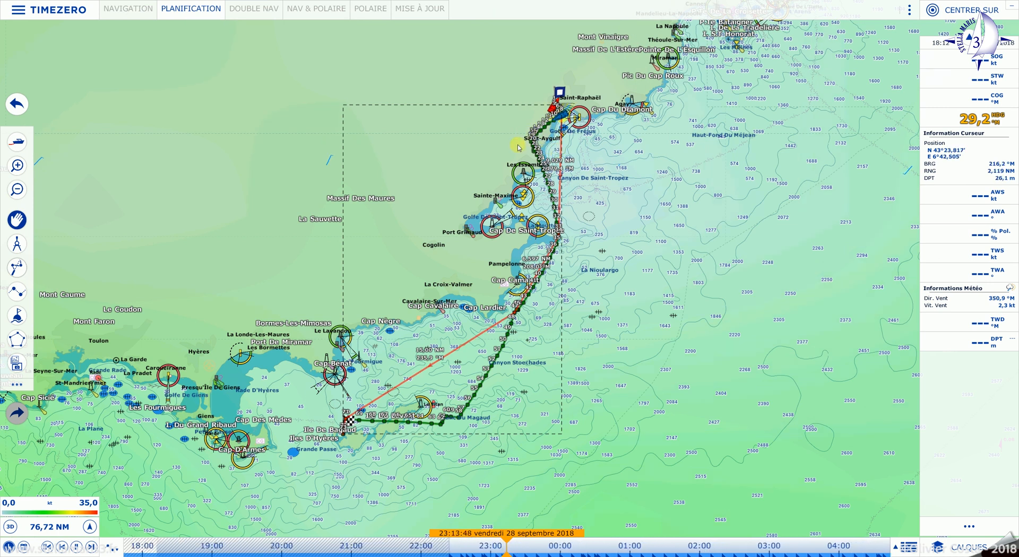
- Follow the optimised route from Saint-Raphaël past Cap de Saint-Tropez and Cap Lardier to Port-Cros during the time animation
scroll(535, 132, "up", 5)
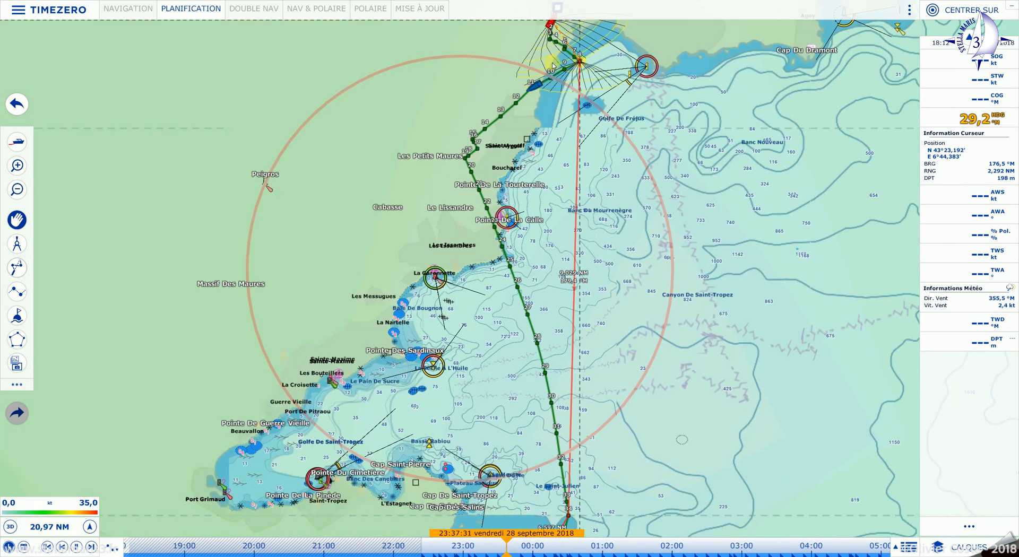
scroll(534, 131, "down", 4)
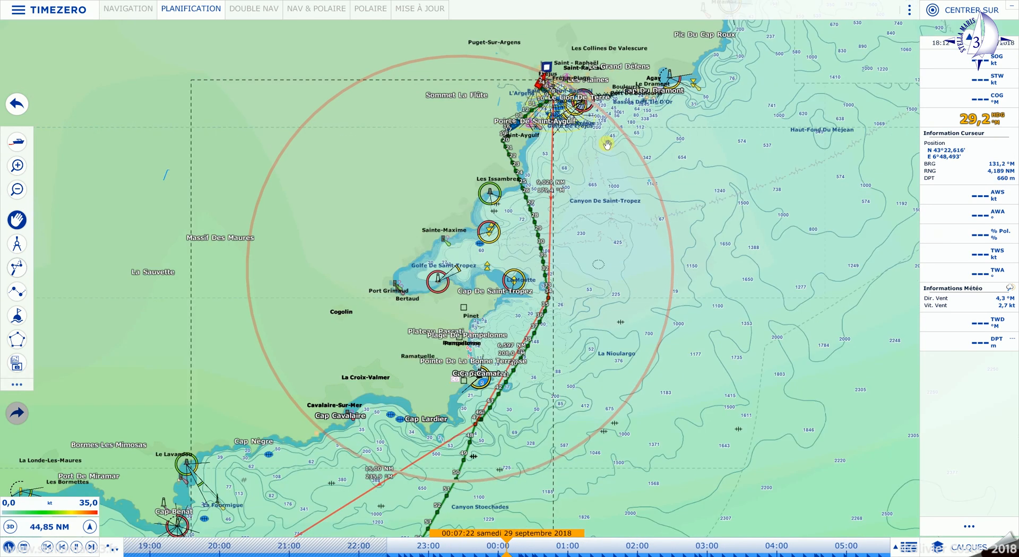
left_click_drag(609, 276, 639, 233)
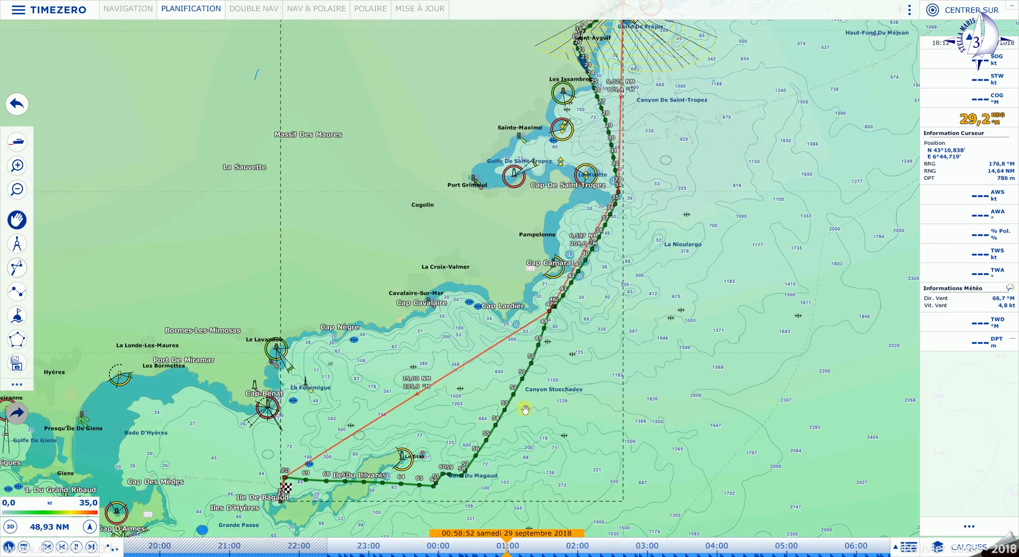
left_click_drag(532, 442, 589, 355)
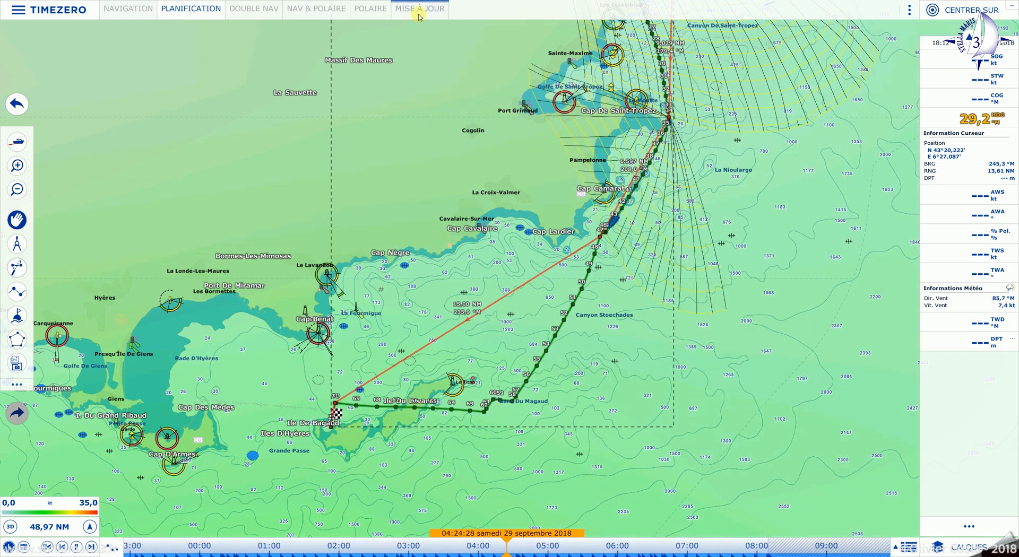
- Open the optimised route's detail table and review its headings, ETA, wind, wave and sail data from the first to the last waypoint
left_click(908, 548)
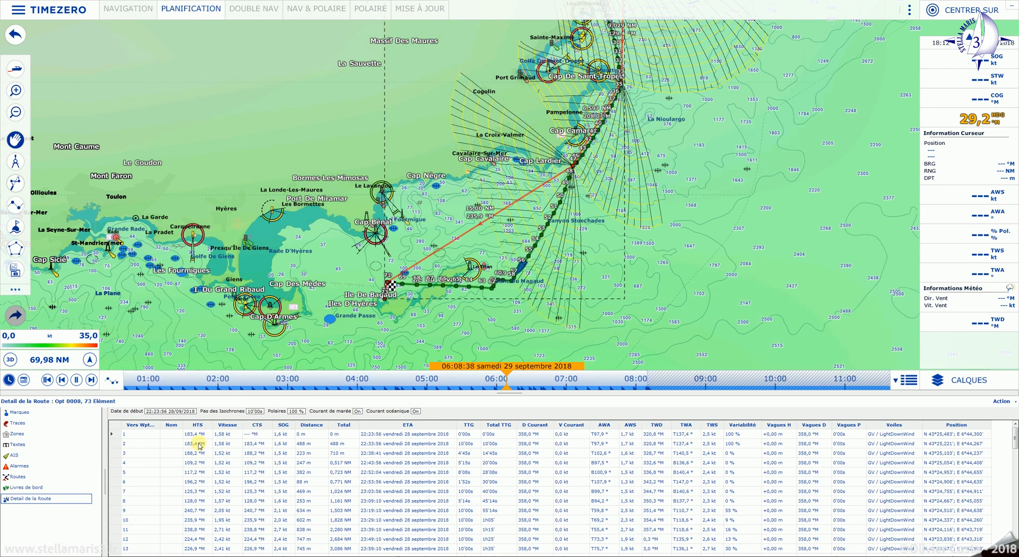
scroll(186, 452, "down", 10)
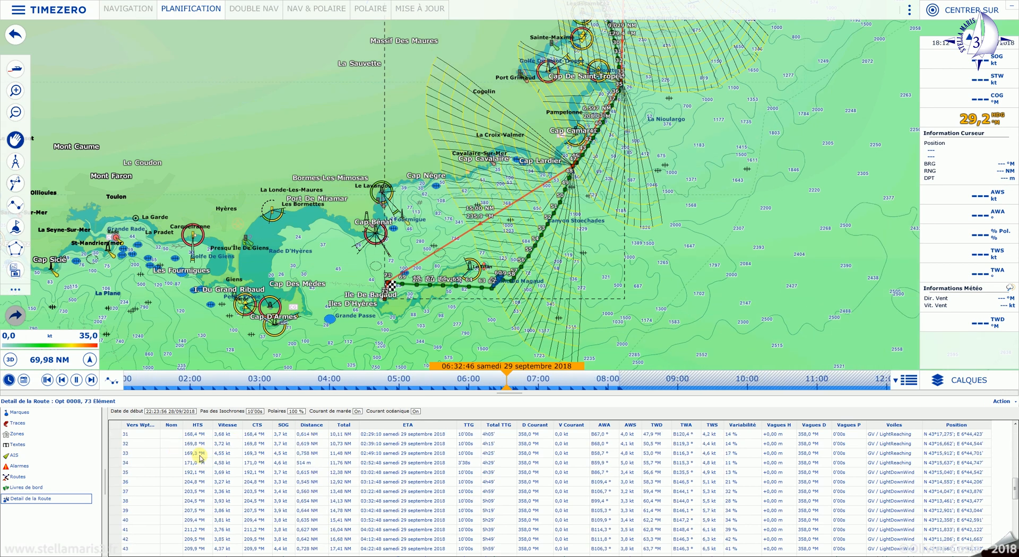
scroll(199, 458, "down", 2)
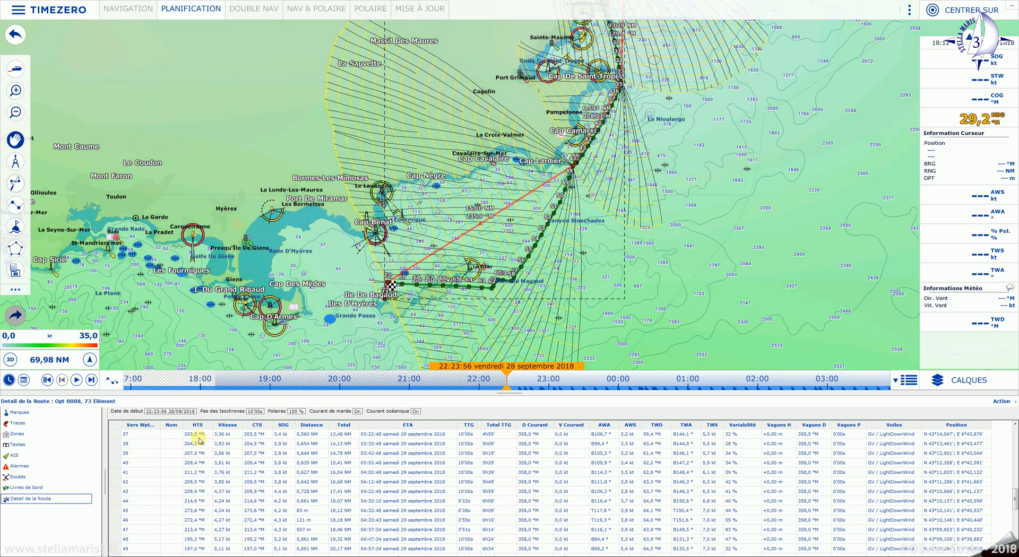
scroll(224, 472, "down", 8)
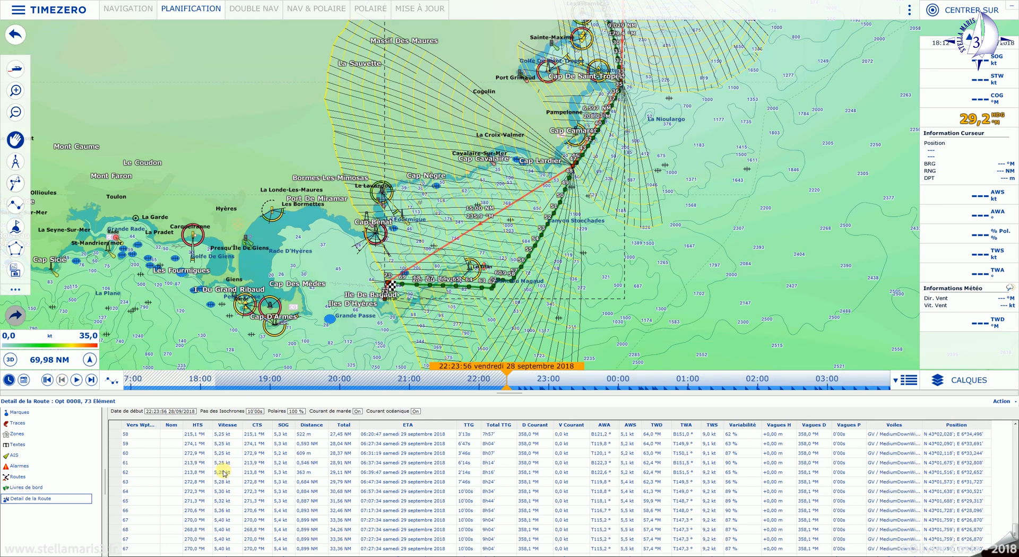
scroll(223, 473, "up", 12)
scroll(223, 473, "up", 8)
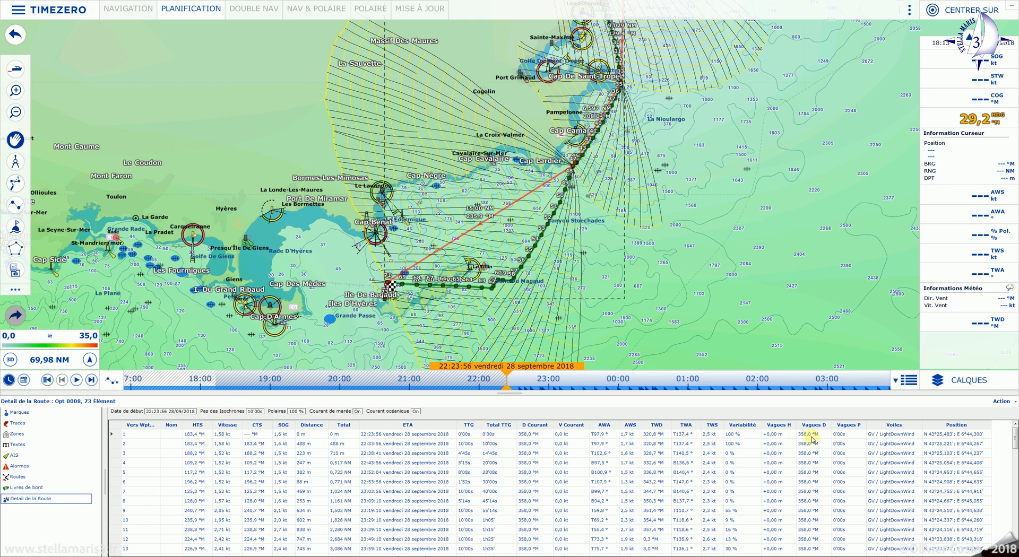
scroll(705, 485, "down", 11)
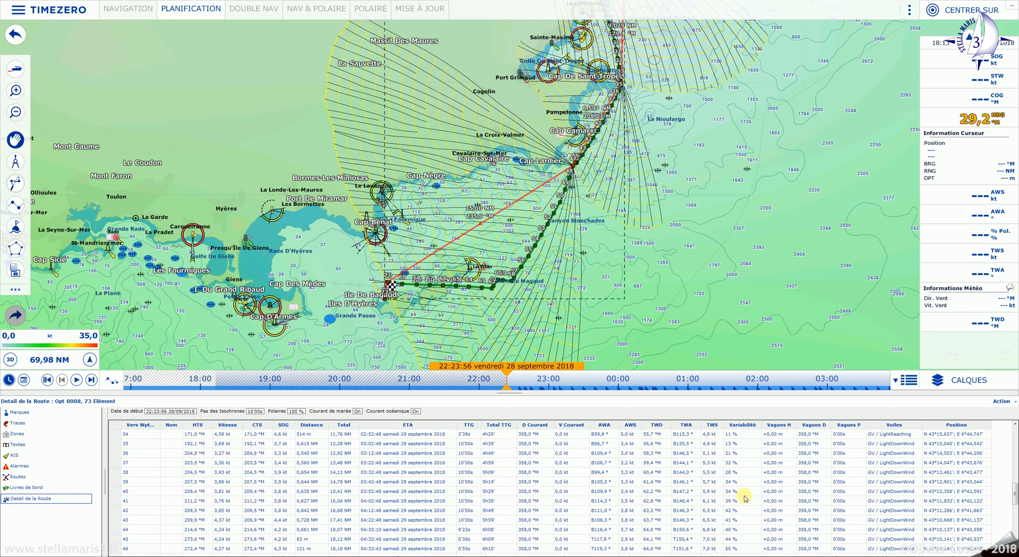
scroll(707, 499, "down", 6)
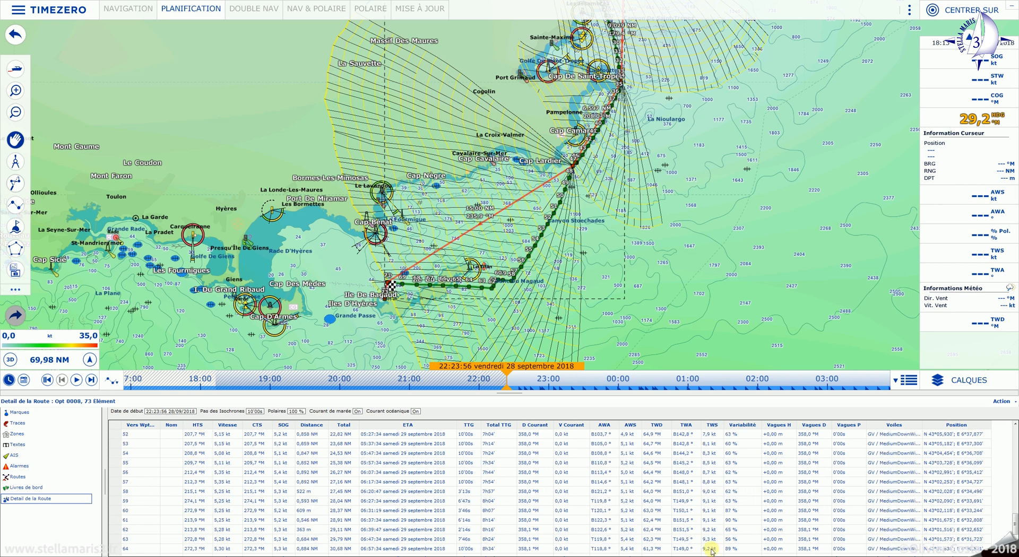
scroll(706, 518, "down", 3)
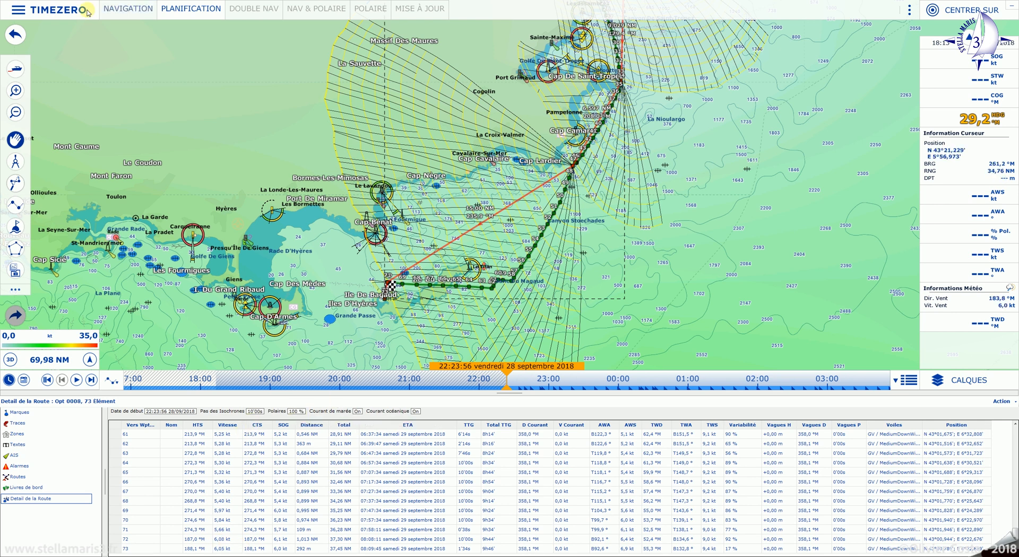
- Review the Routage options, including the isochrone interval, polar percentage, currents and wind and wave limits, and close the options
left_click(50, 12)
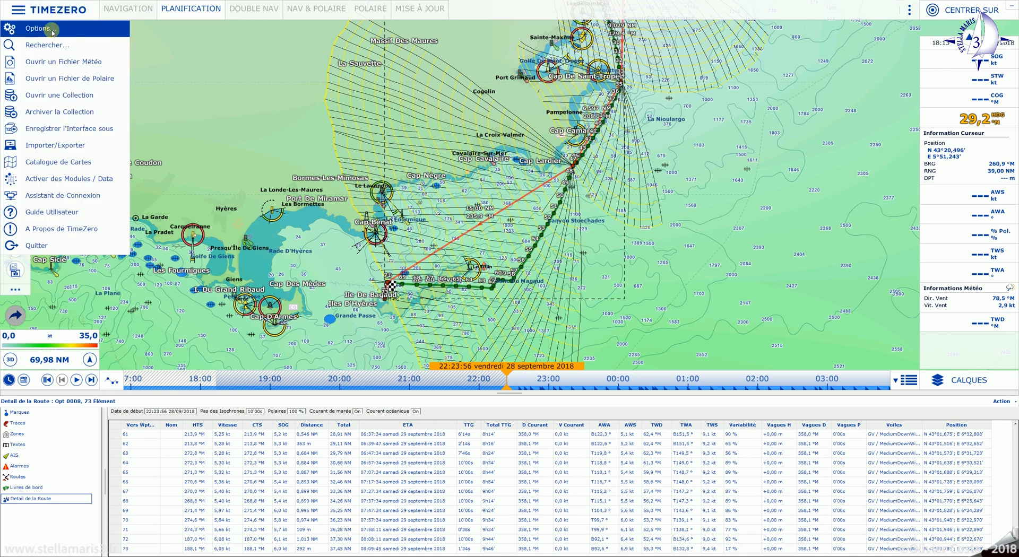
left_click(39, 28)
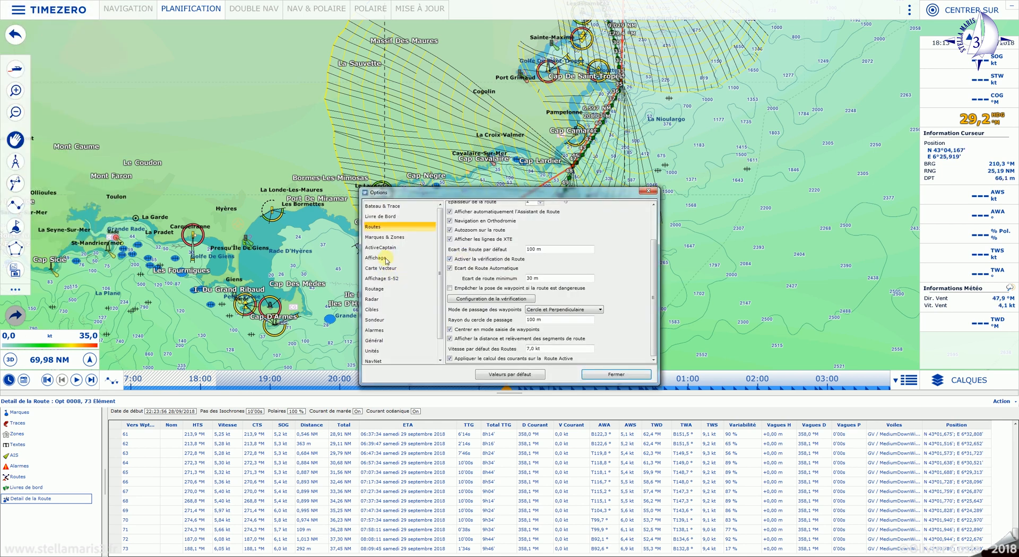
scroll(375, 292, "down", 2)
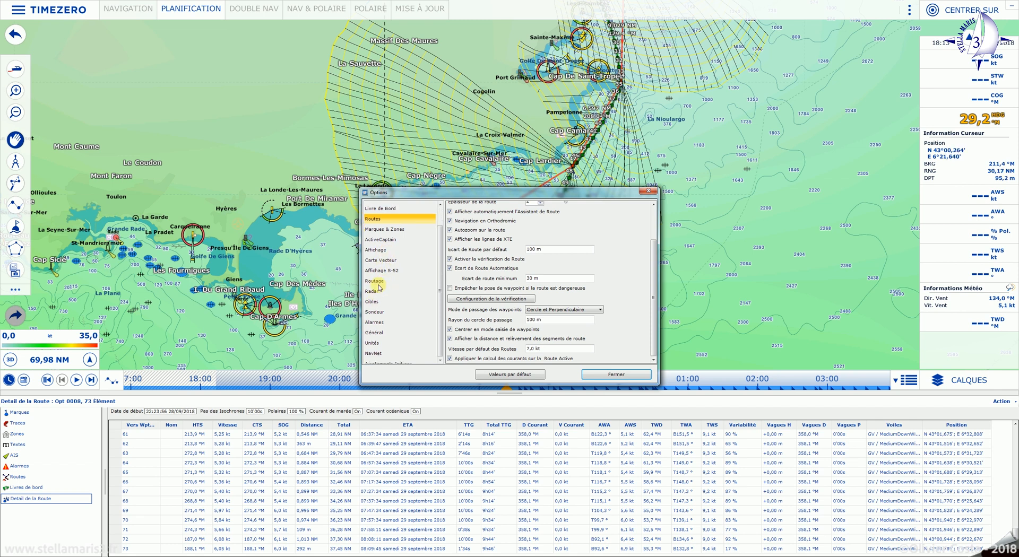
left_click(380, 269)
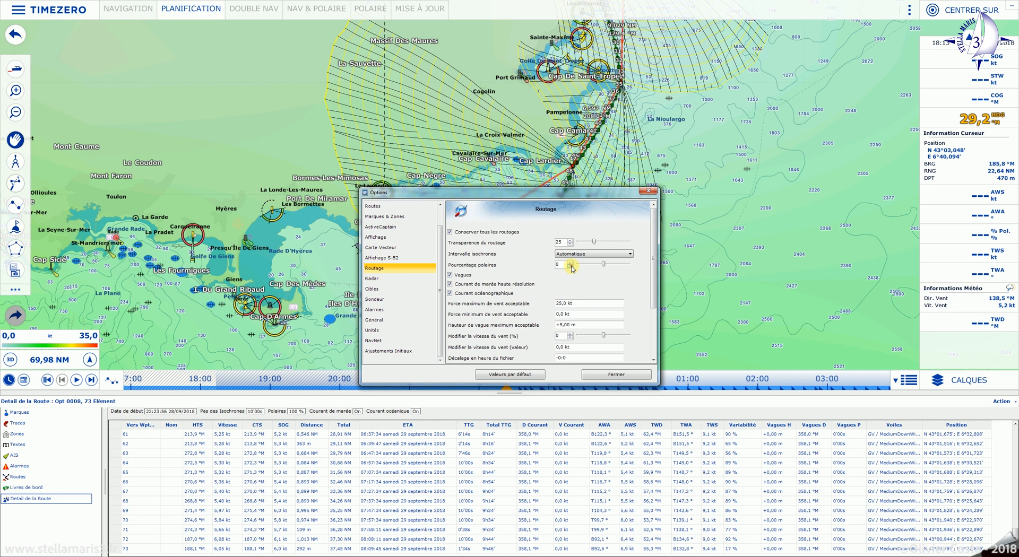
left_click(570, 265)
left_click(610, 376)
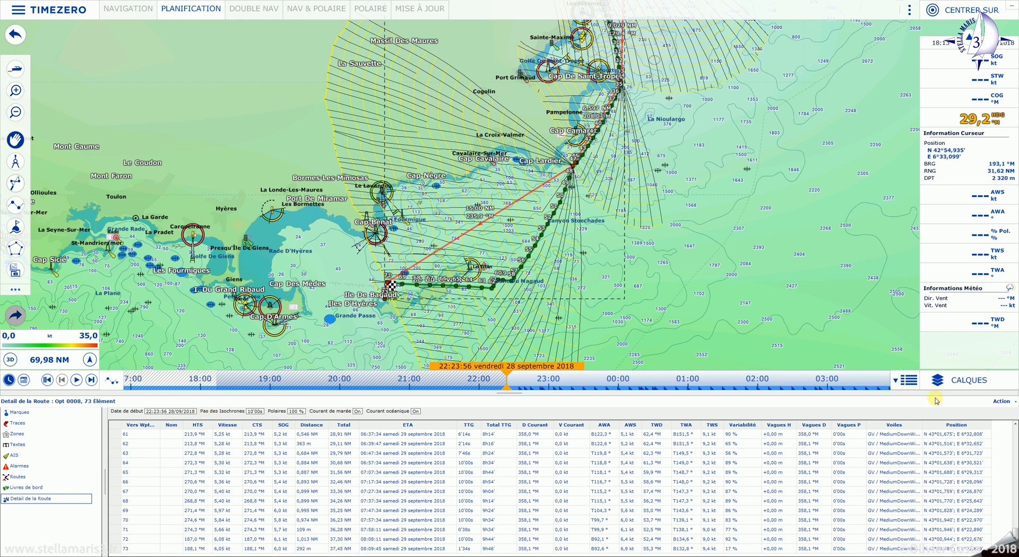
- Hide the route detail table, deselect the optimised route and delete it from the chart, accepting the removal of the protected object
left_click(895, 380)
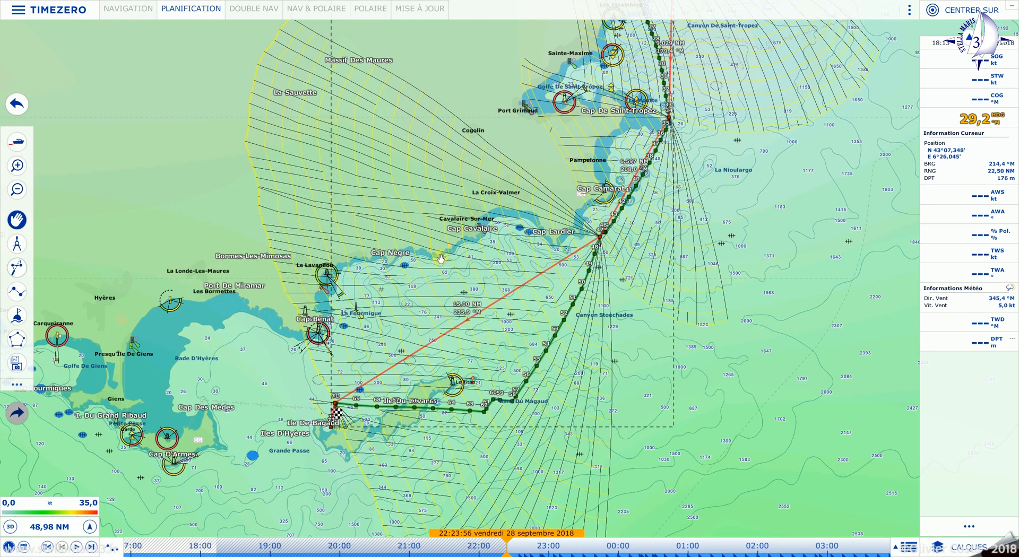
right_click(557, 330)
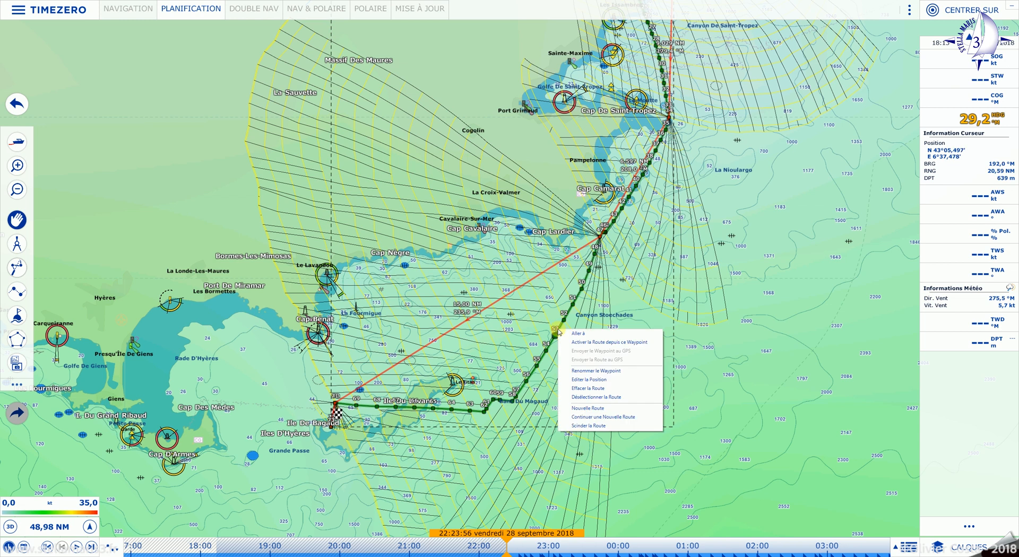
left_click(584, 397)
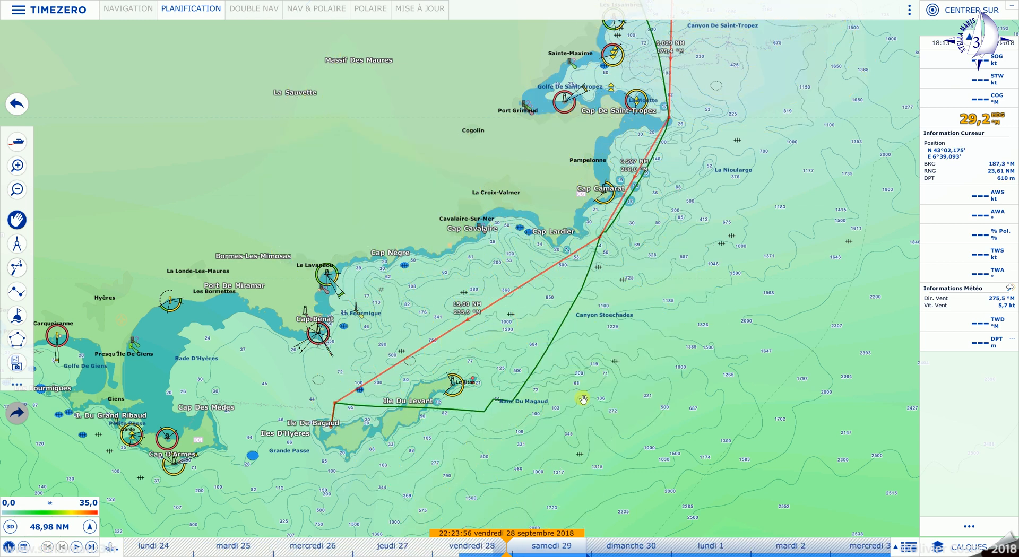
right_click(562, 326)
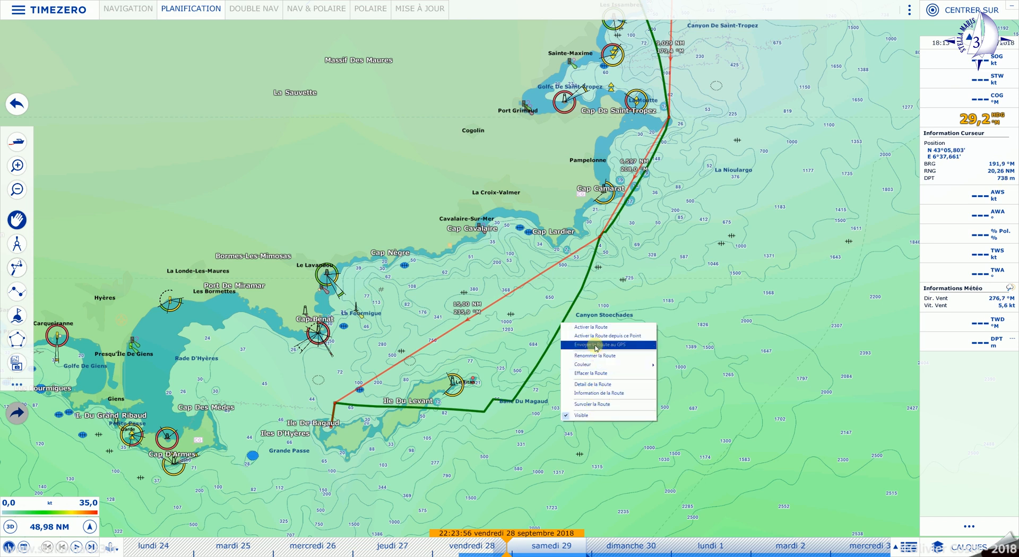
left_click(581, 373)
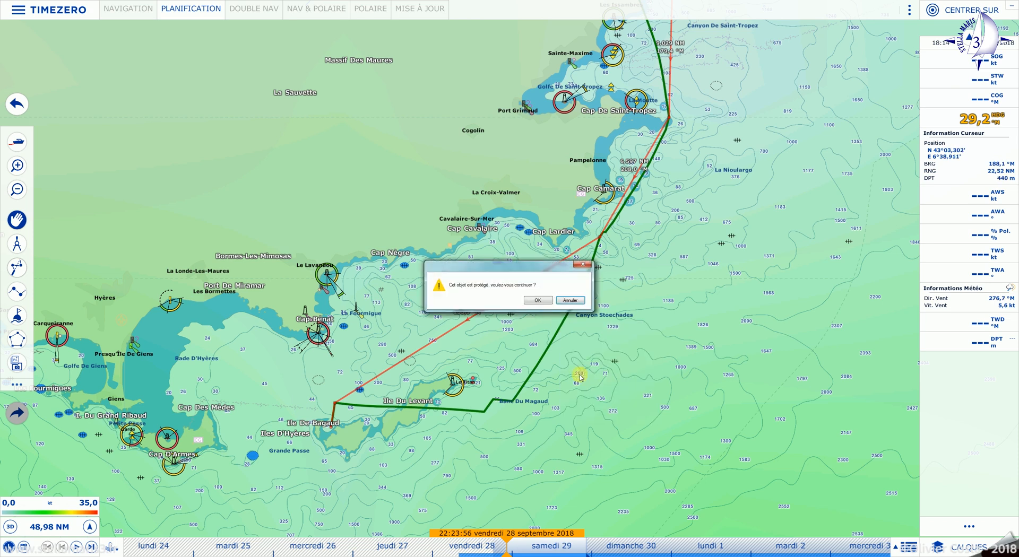
left_click(539, 305)
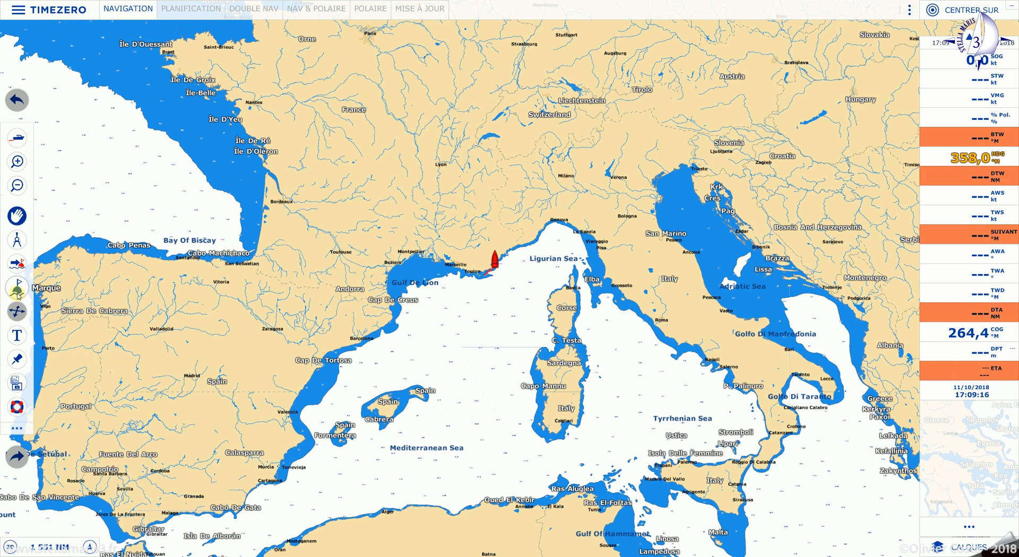
- Switch to the Planification workspace and move the chart southeast from Saint-Raphaël across open water towards Corsica
left_click(195, 10)
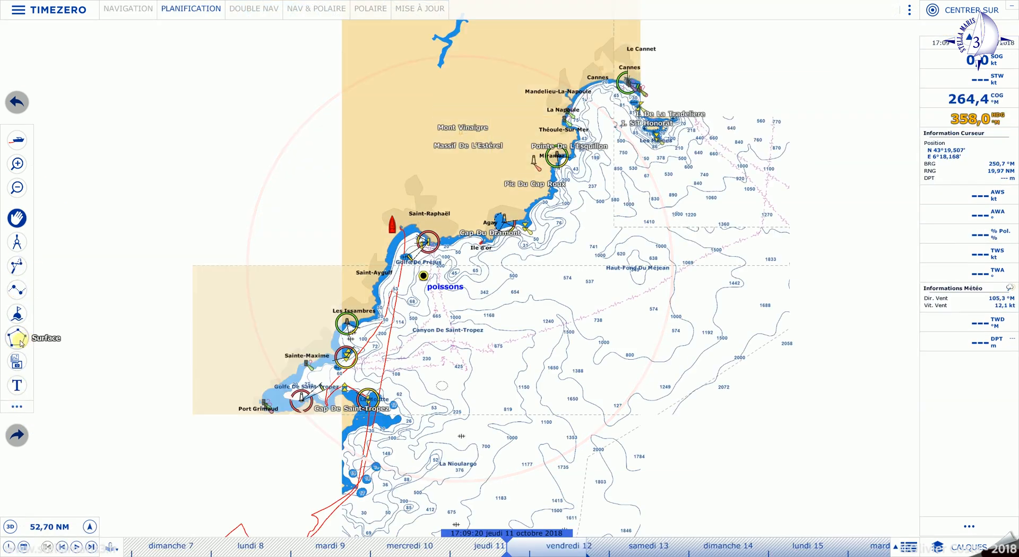
left_click(23, 342)
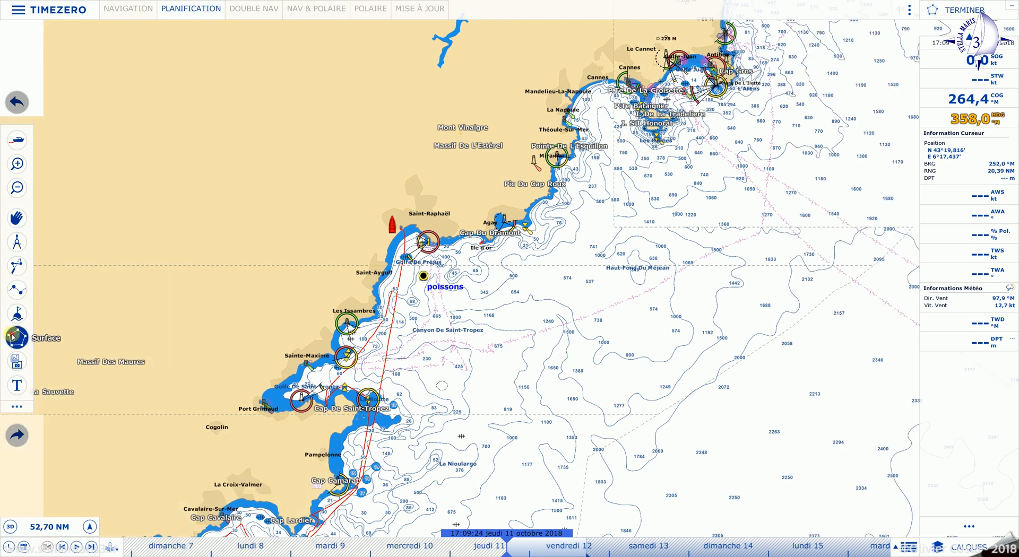
left_click(17, 217)
left_click_drag(660, 411, 246, 383)
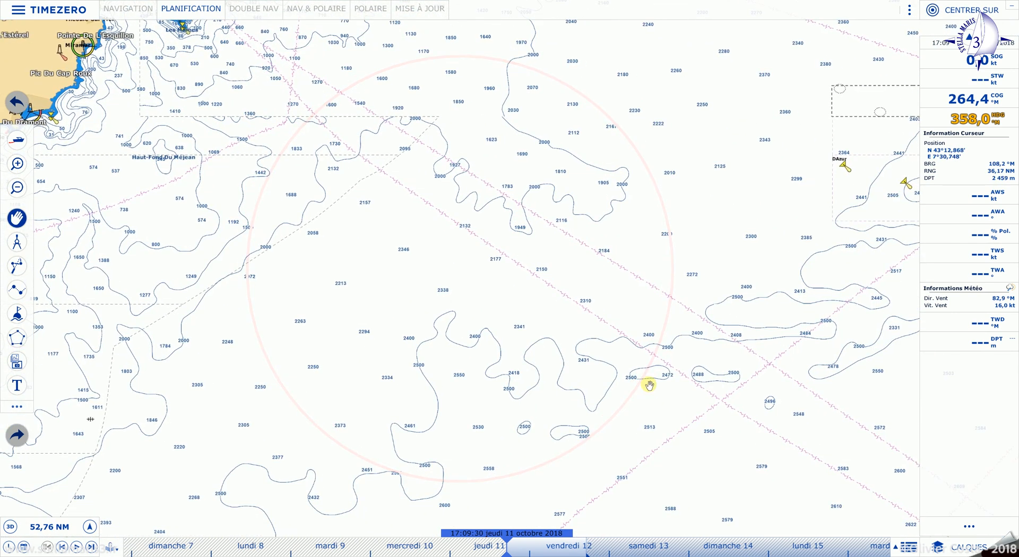
left_click_drag(649, 385, 345, 285)
left_click_drag(504, 419, 484, 376)
left_click_drag(689, 439, 330, 214)
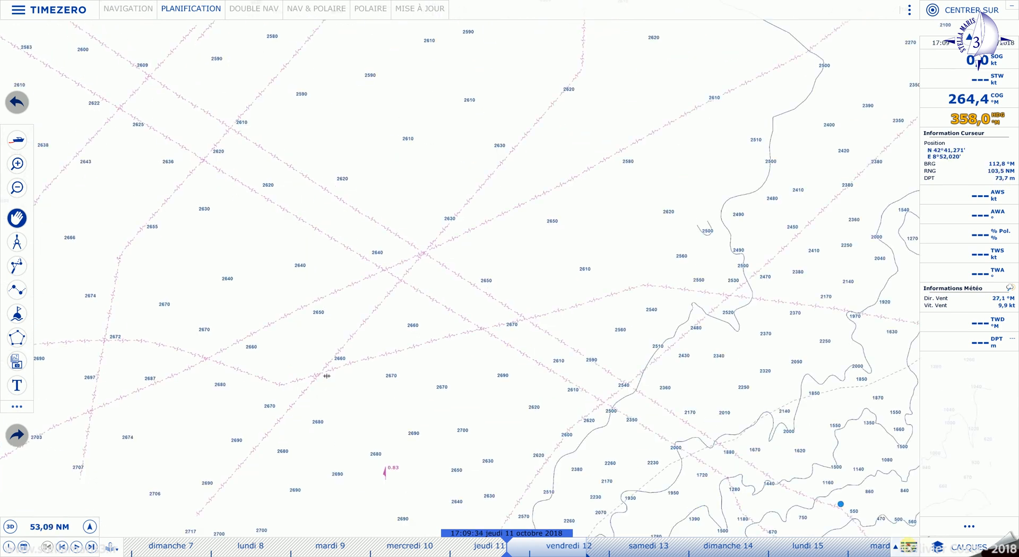
- Bring up the list of zones and centre the chart on the Passage Sperone zone
left_click(909, 546)
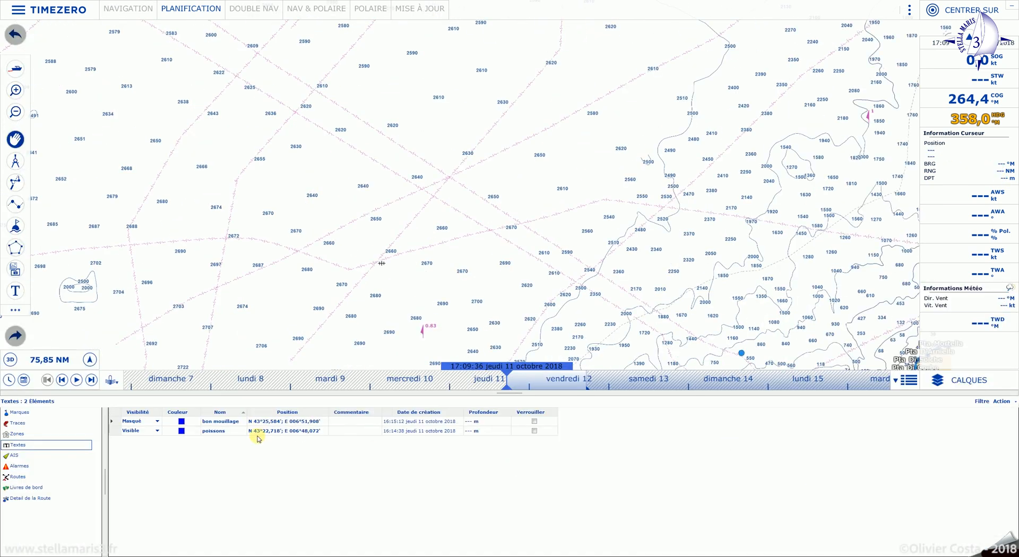
left_click(21, 434)
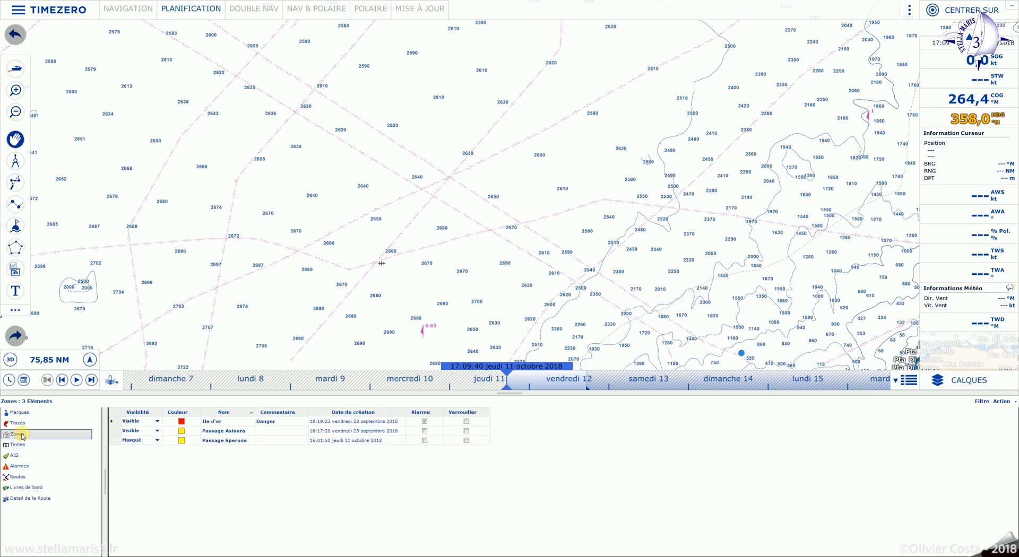
double_click(117, 444)
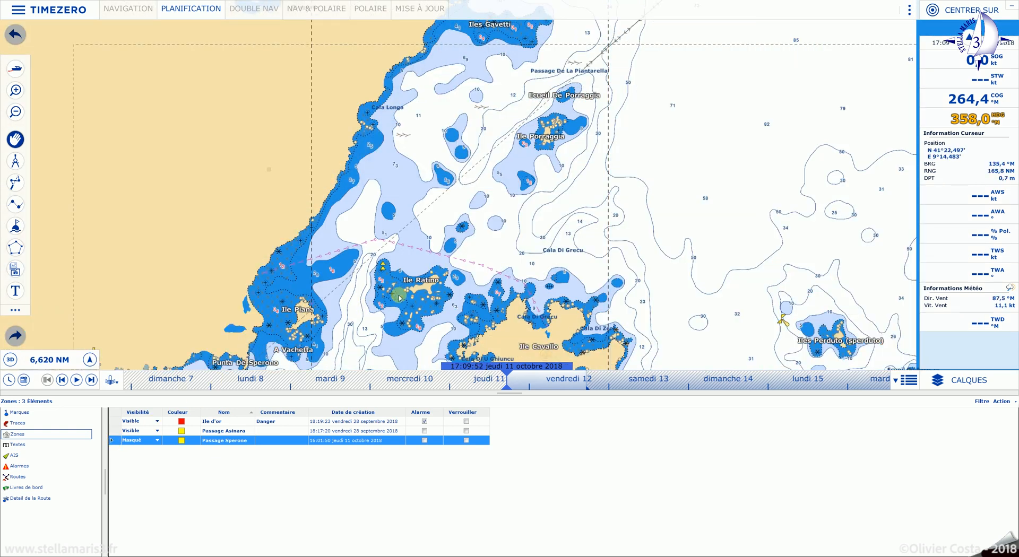
- Set the Passage Sperone zone's visibility to Visible and view it between Ile Piana and Ile Ratino on the chart
left_click(158, 444)
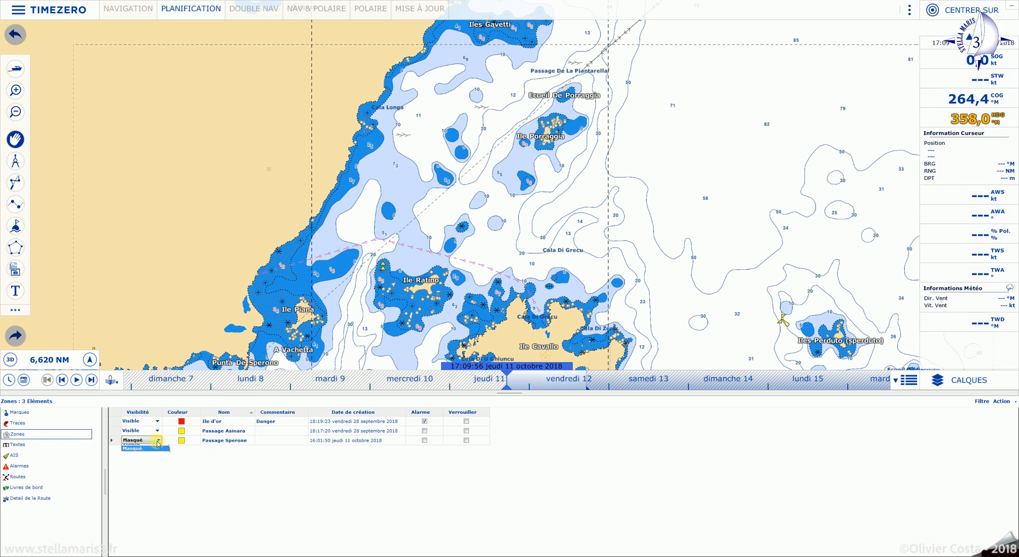
right_click(643, 330)
scroll(454, 219, "up", 1)
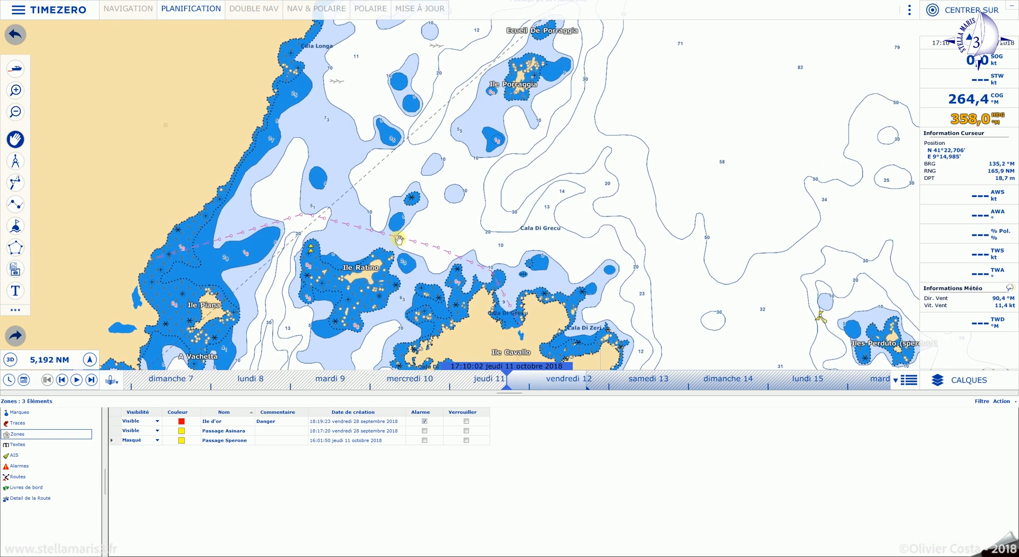
left_click(158, 443)
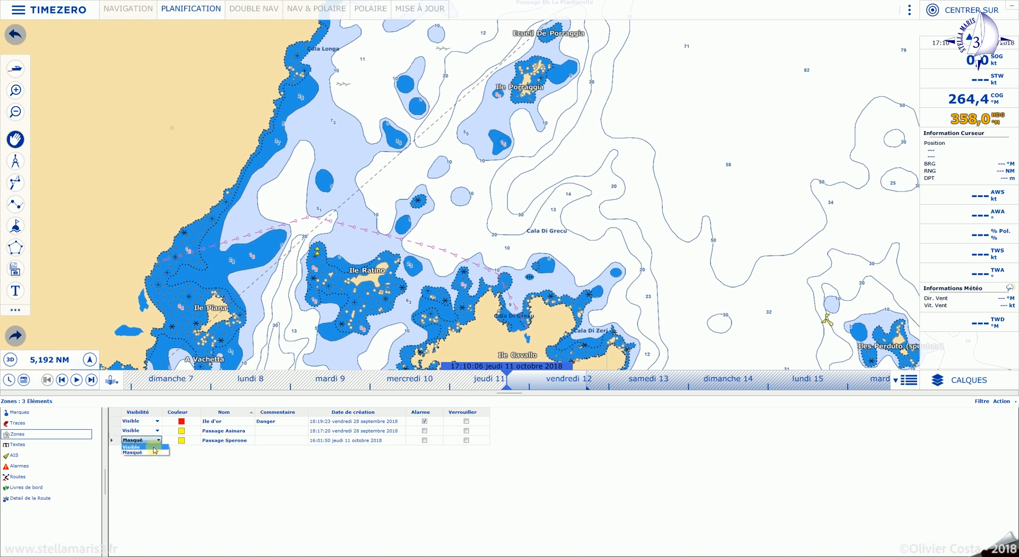
left_click(153, 447)
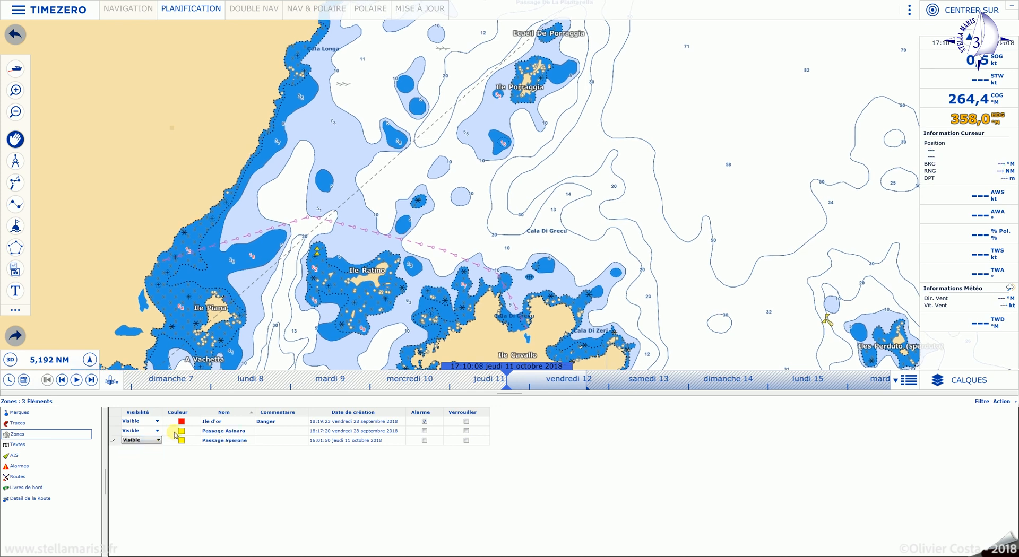
left_click_drag(504, 250, 548, 250)
scroll(548, 249, "down", 3)
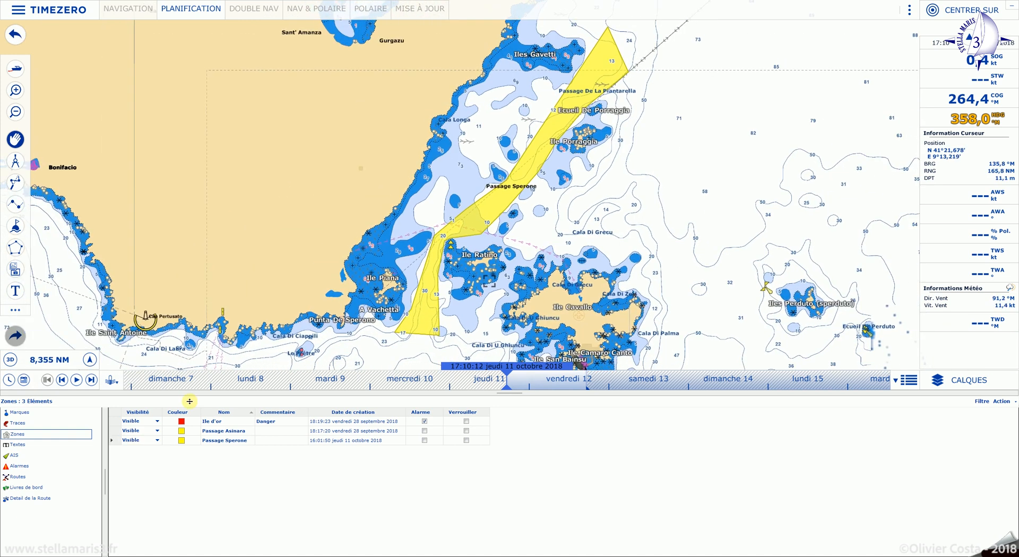
- Delete the Passage Sperone zone and hide the list of zones
double_click(118, 443)
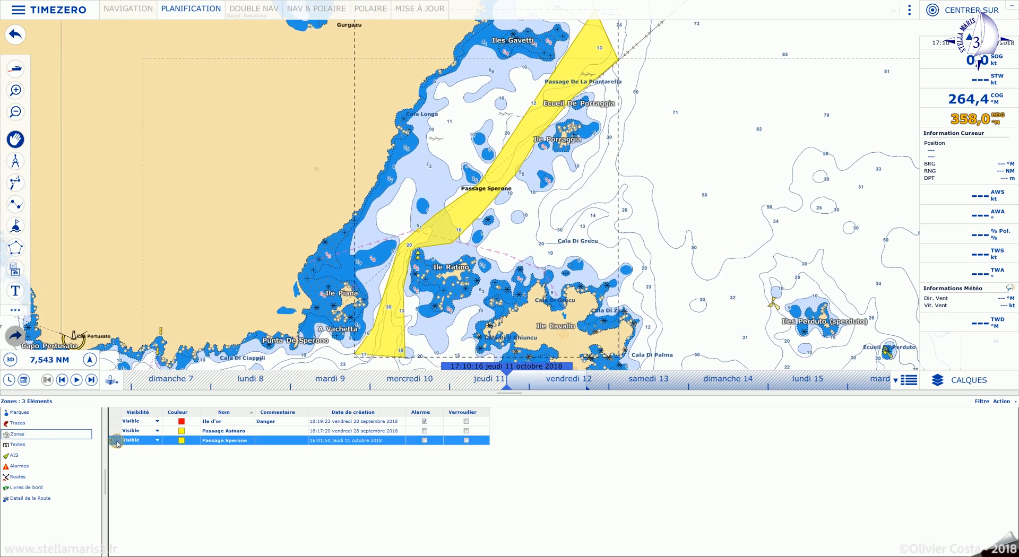
right_click(117, 443)
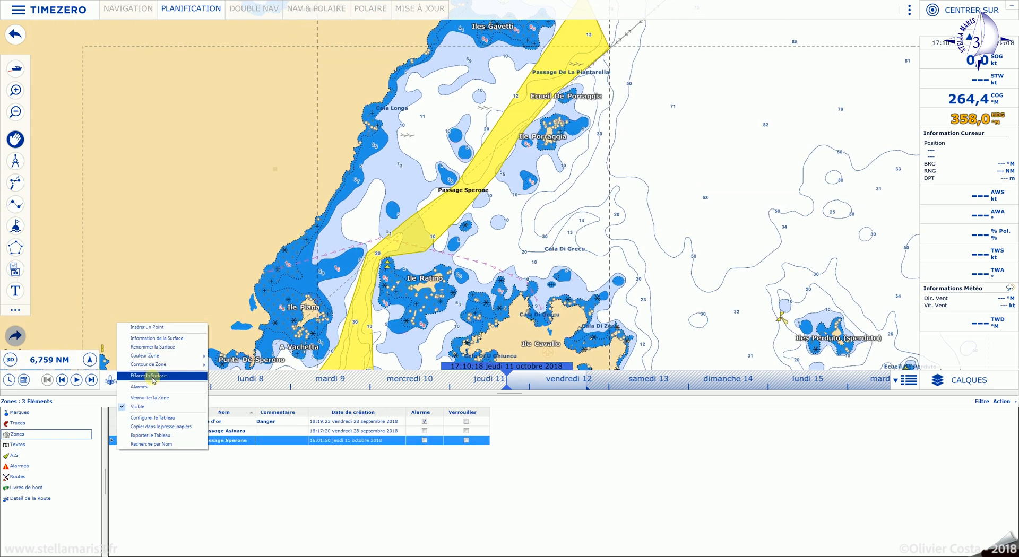
left_click(150, 376)
left_click(907, 390)
- Start a new zone and plot its western edge from south of A Vachetta, between Ile Piana and Ile Ratino, to just east of Iles Gavetti
left_click_drag(324, 421, 467, 334)
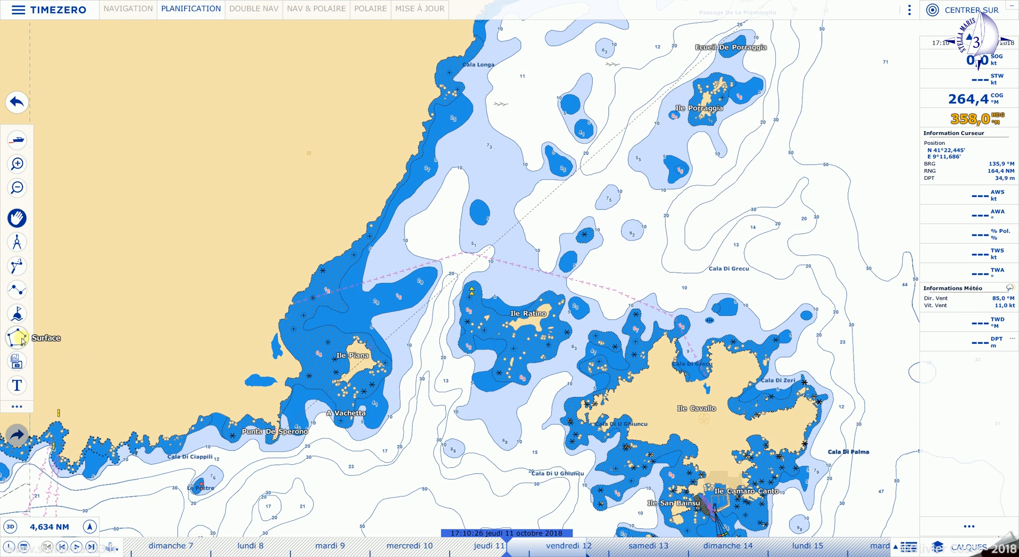
left_click(20, 340)
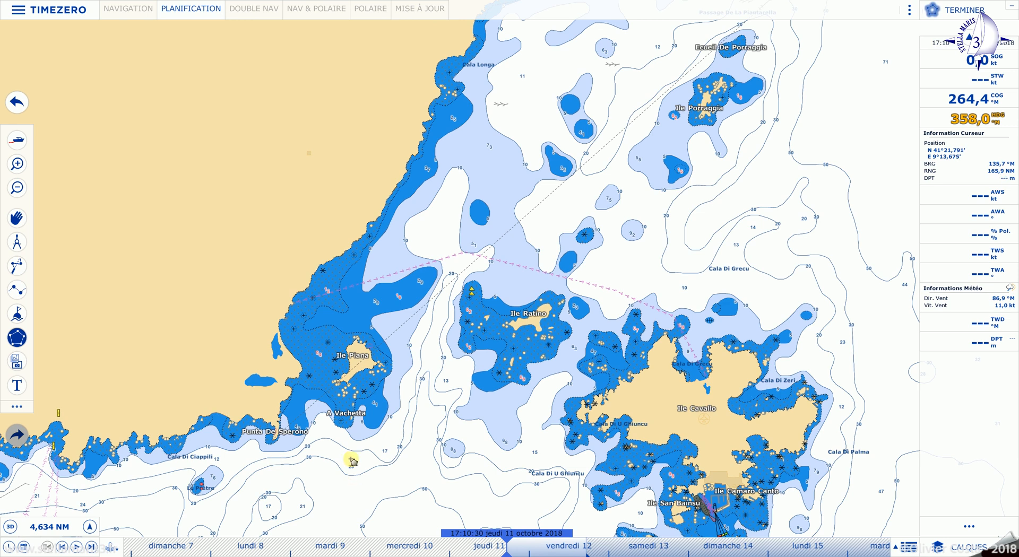
left_click(356, 469)
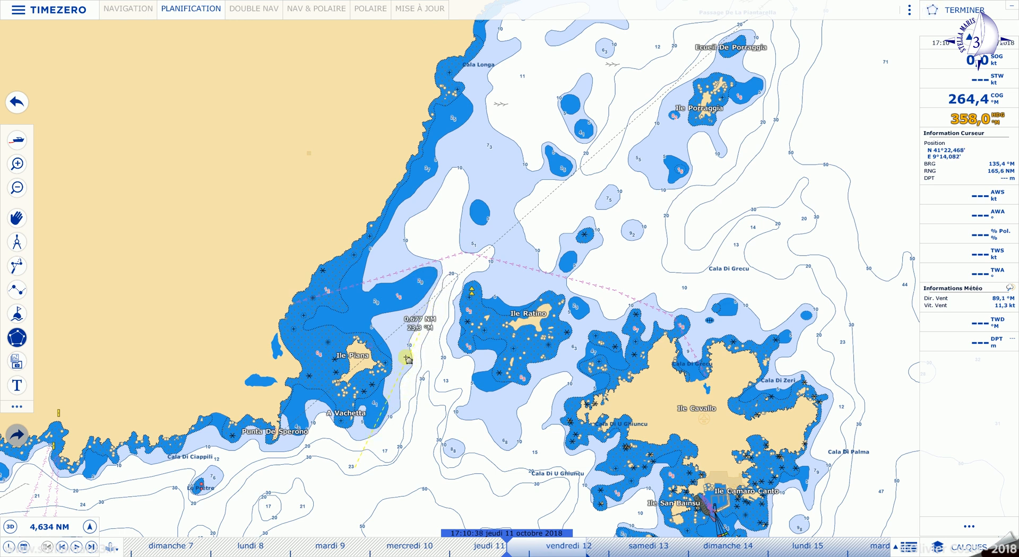
left_click(389, 407)
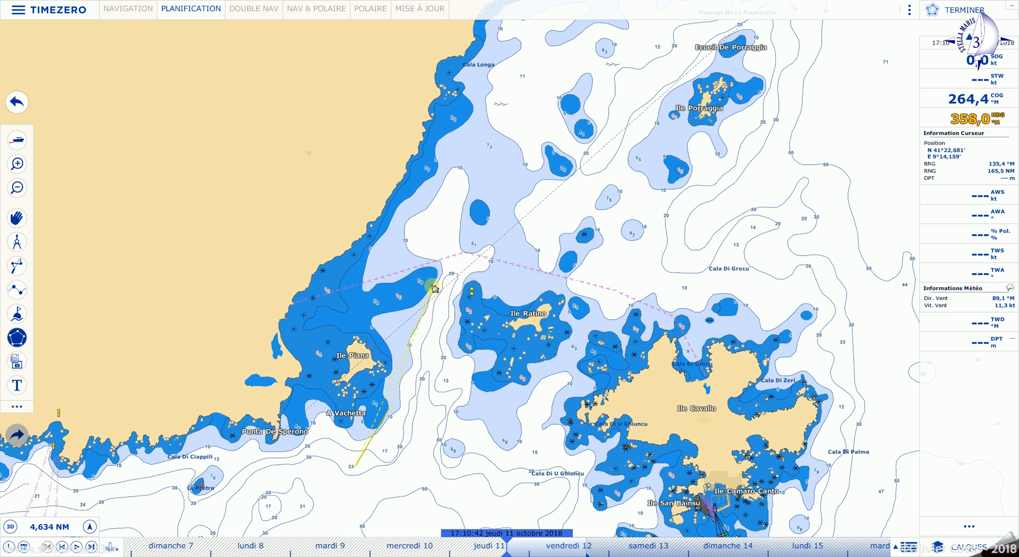
double_click(434, 288)
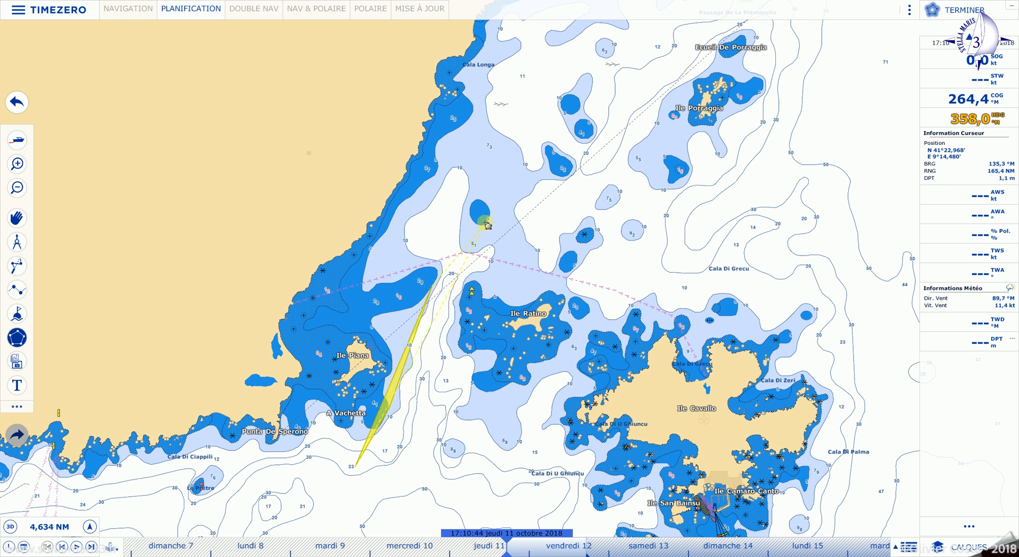
left_click(486, 227)
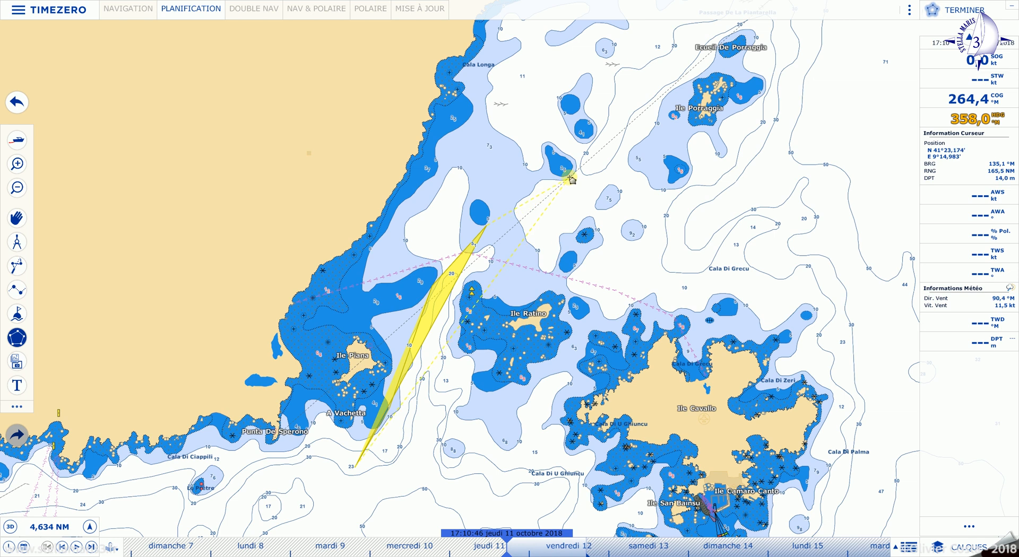
left_click(570, 180)
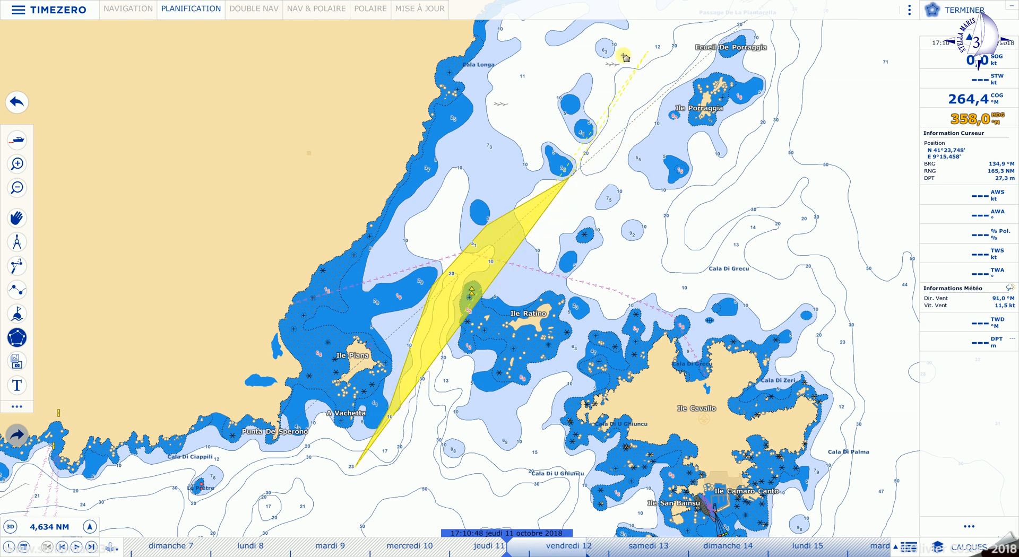
left_click(595, 136)
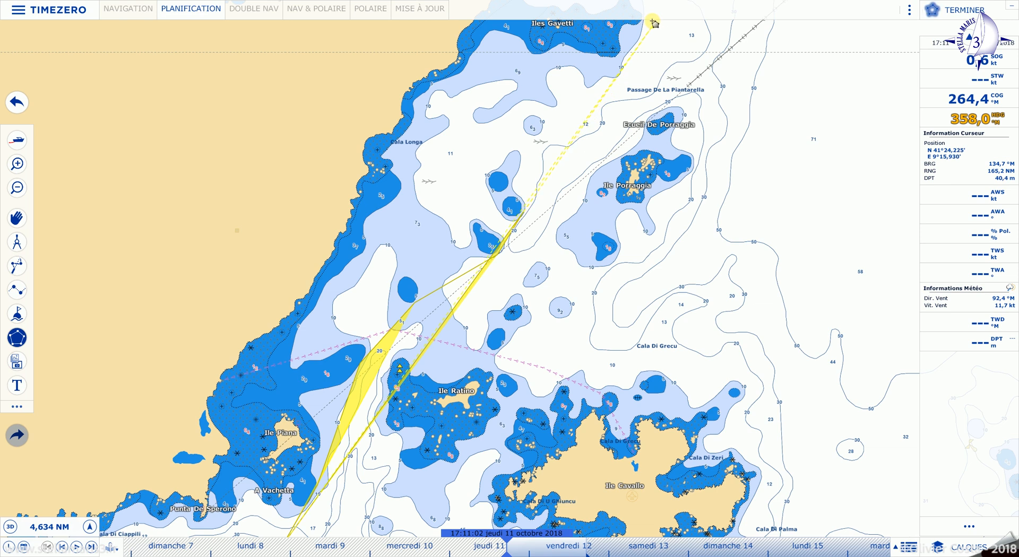
left_click(652, 21)
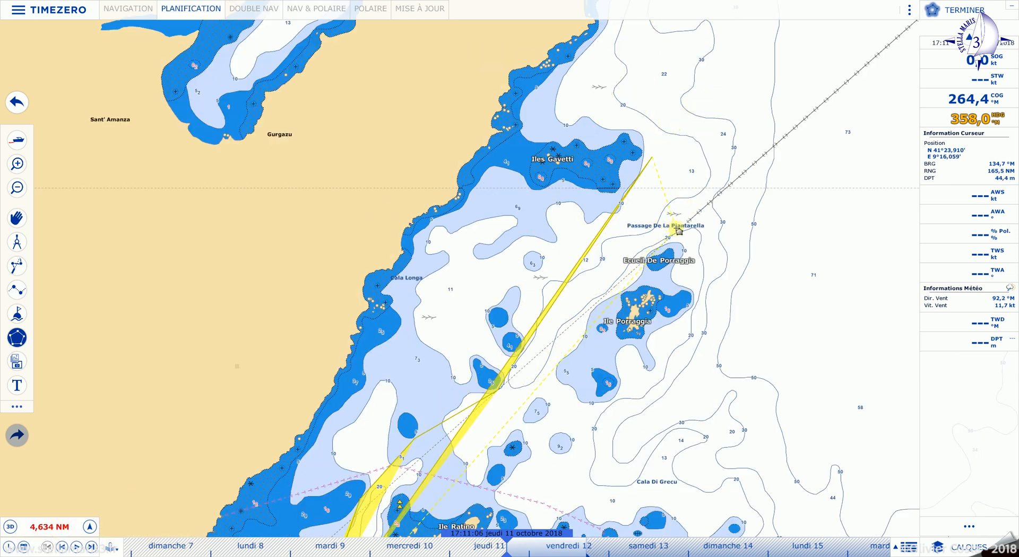
- Plot the zone's eastern edge from Passage De La Piantarella, west of Ile Porraggia, down to the northern tip of the Ile Ratino shoal
left_click(679, 231)
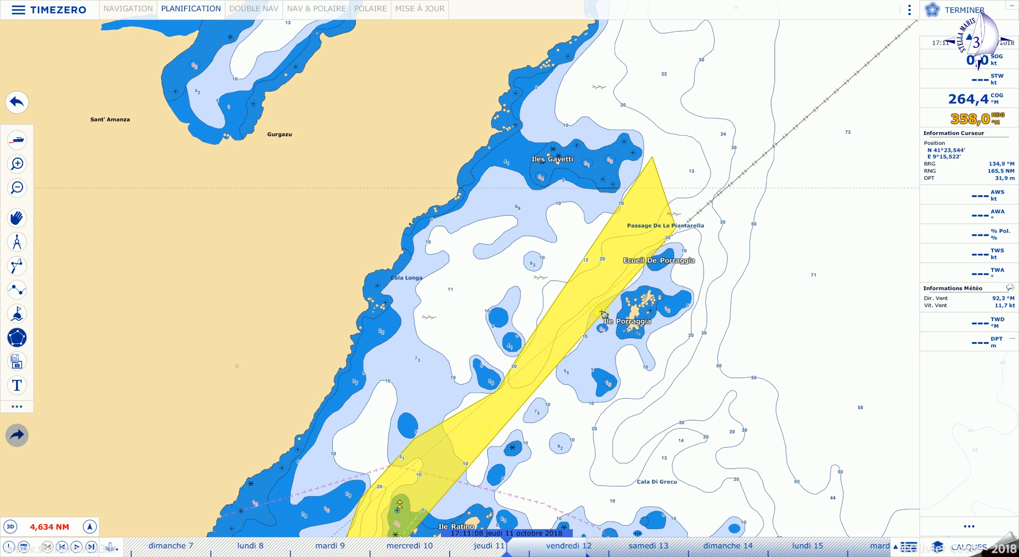
left_click(590, 311)
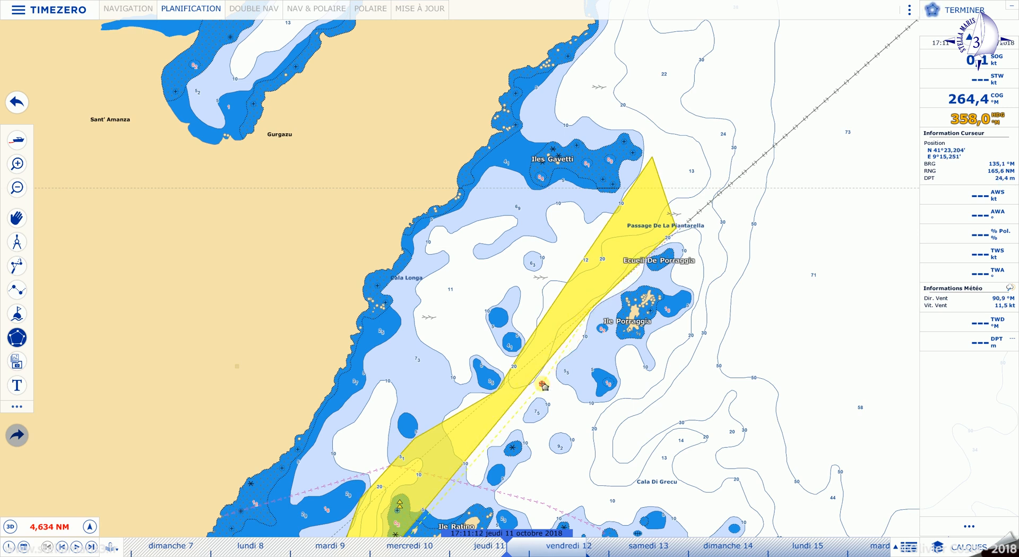
left_click(543, 384)
left_click(482, 456)
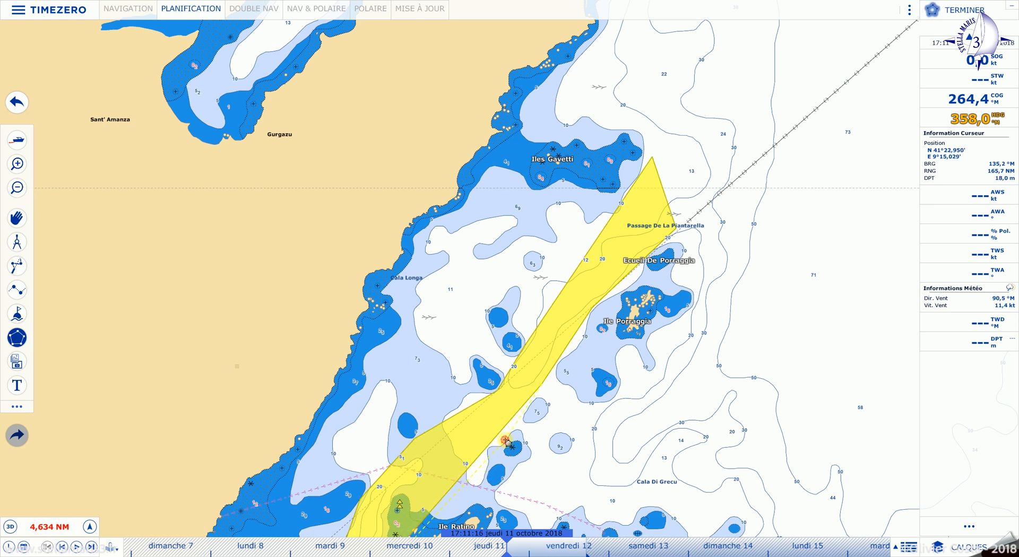
key("Down")
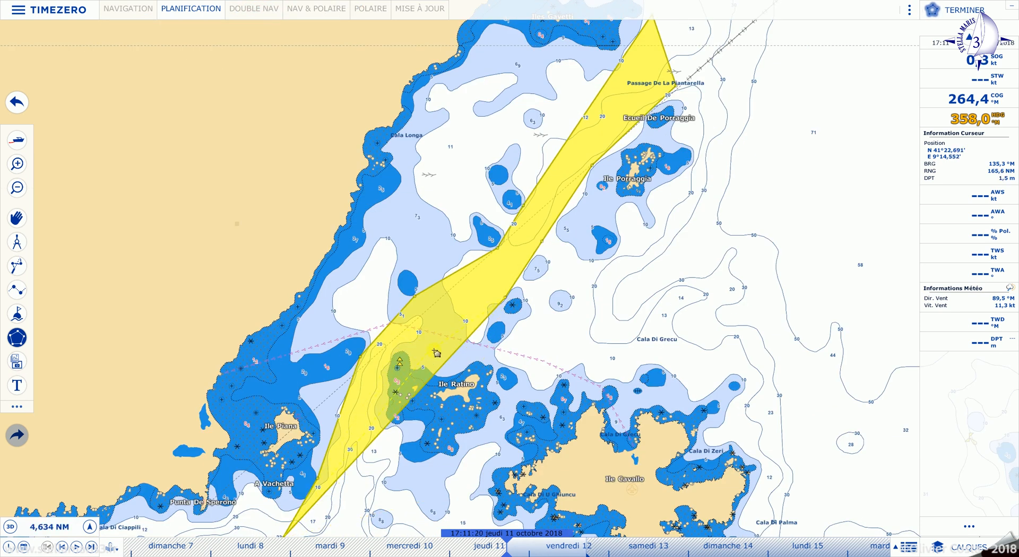
left_click(445, 347)
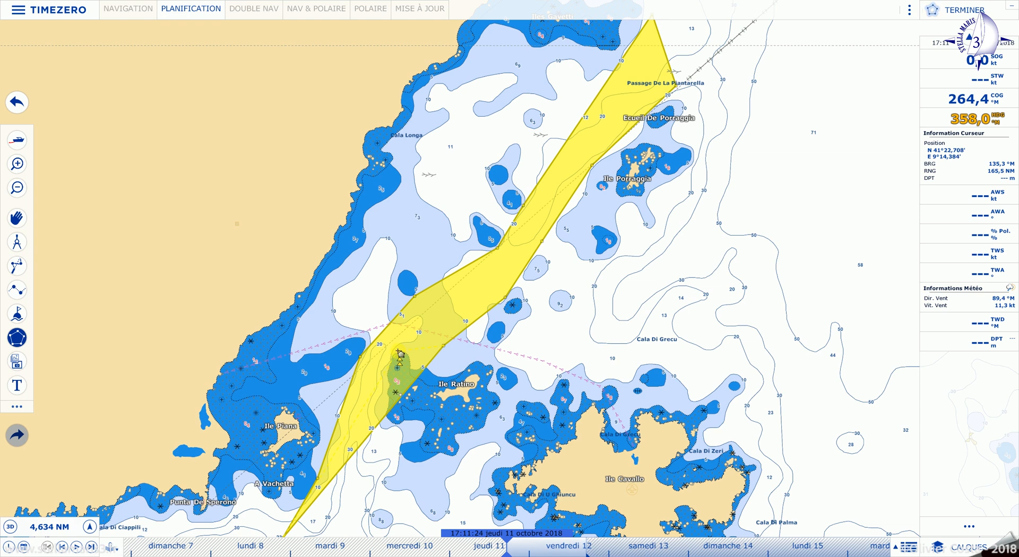
left_click(398, 351)
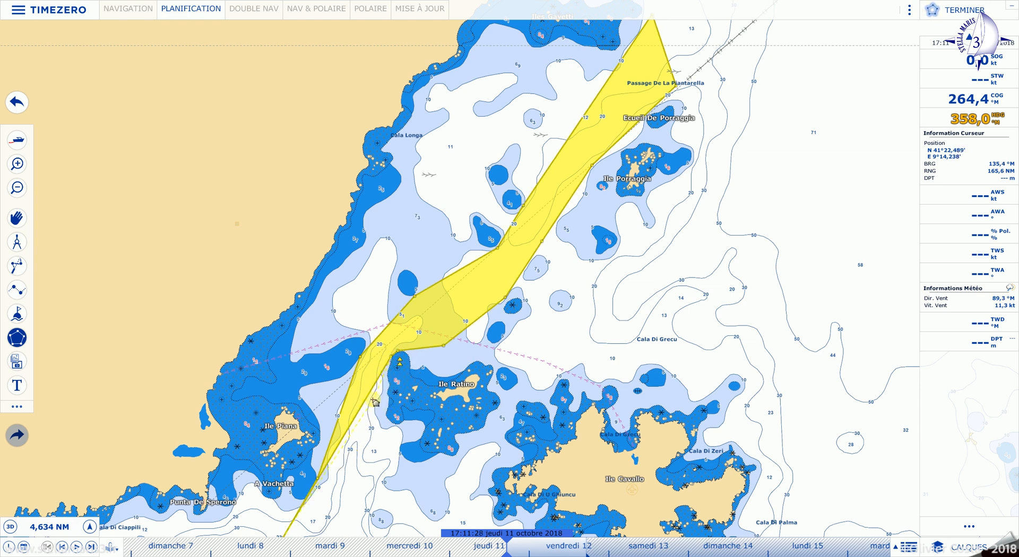
- Place the zone's last corner in the open water south of the Ile Piana channel and finish the zone
scroll(377, 419, "down", 5)
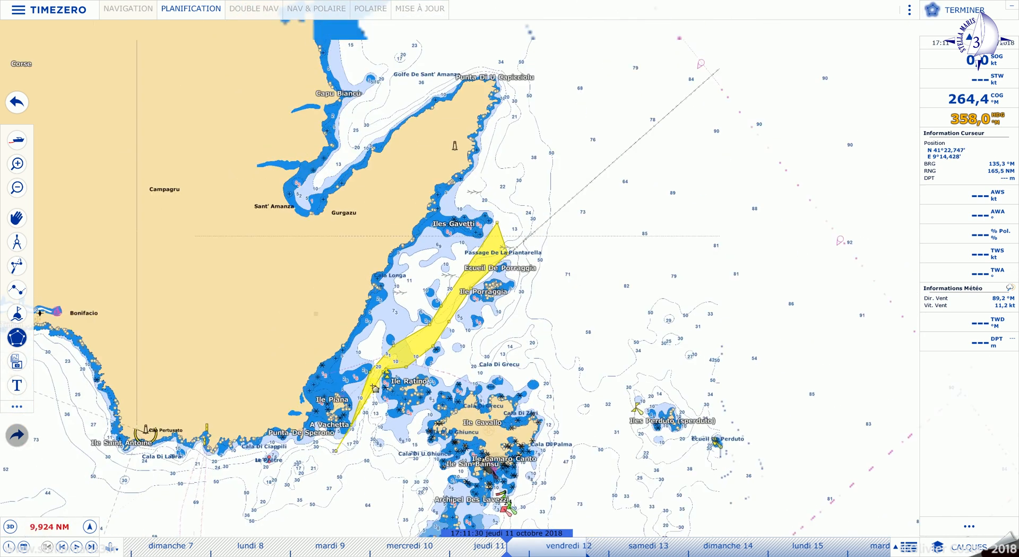
scroll(372, 411, "down", 3)
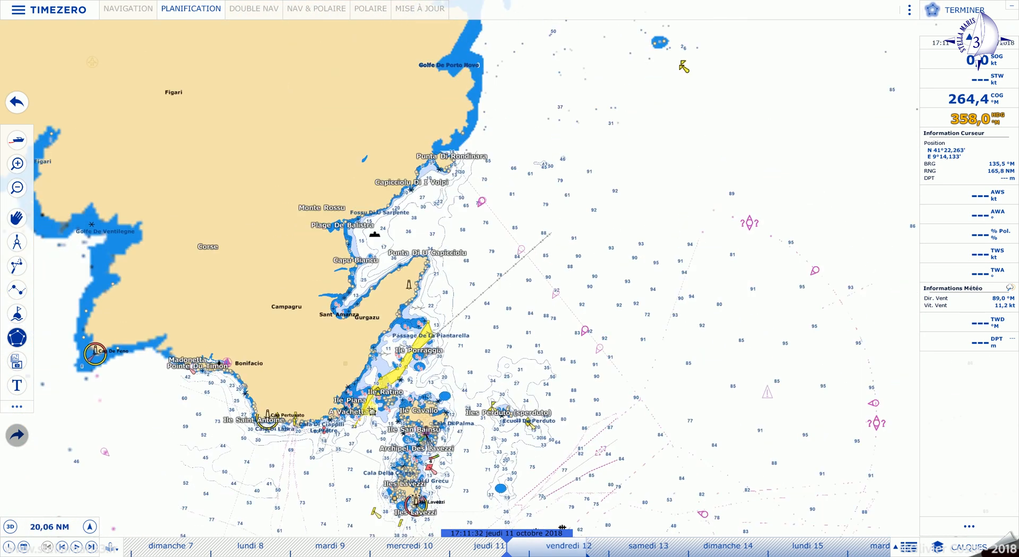
scroll(372, 411, "up", 2)
scroll(372, 411, "up", 6)
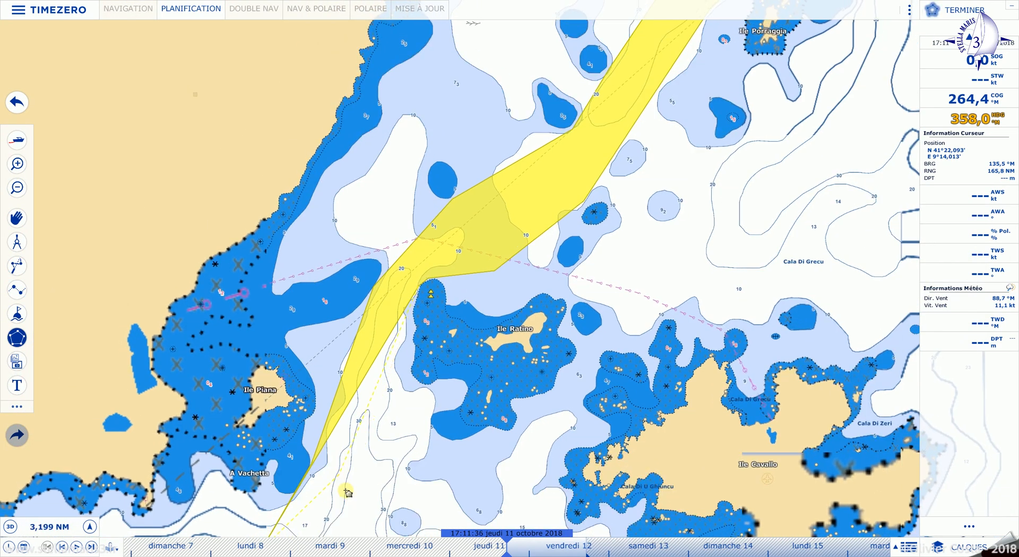
scroll(347, 486, "down", 4)
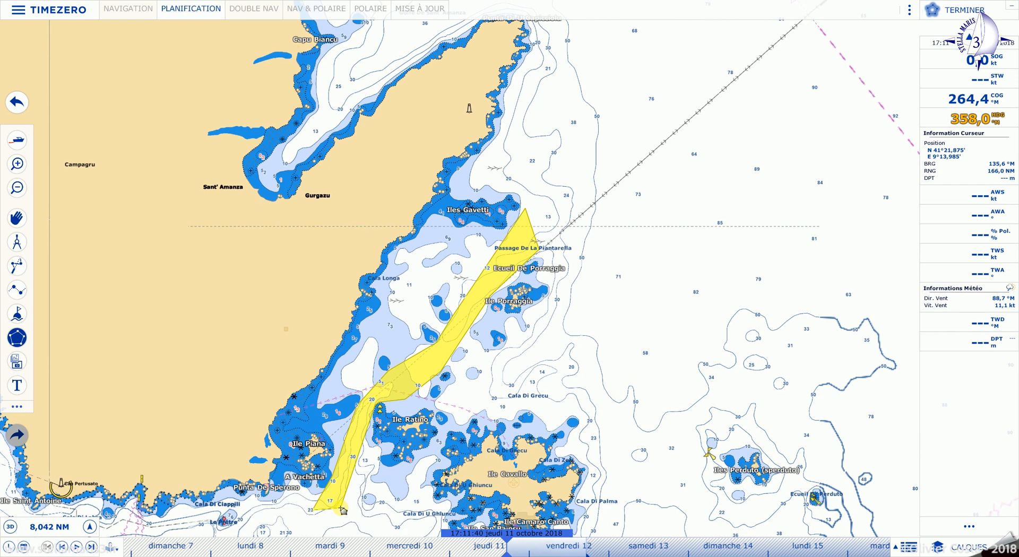
left_click(966, 10)
- Move the zone's corner points just north of the Ile Ratino shoal slightly further from the shoal, and deselect the zone
left_click(379, 383)
left_click_drag(376, 361, 460, 299)
scroll(472, 353, "up", 1)
scroll(472, 354, "up", 3)
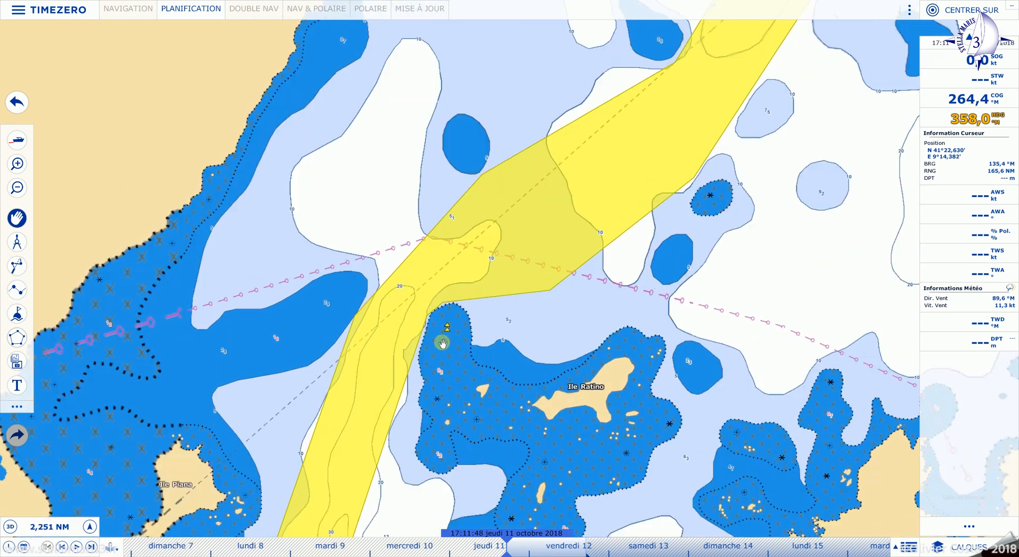
left_click_drag(444, 313, 480, 353)
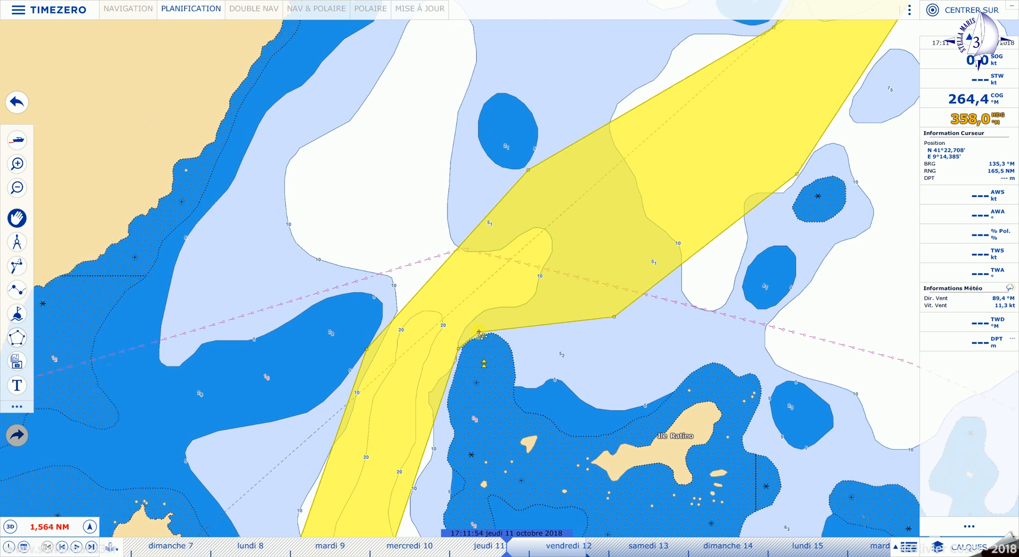
left_click_drag(479, 332, 478, 325)
scroll(458, 348, "up", 1)
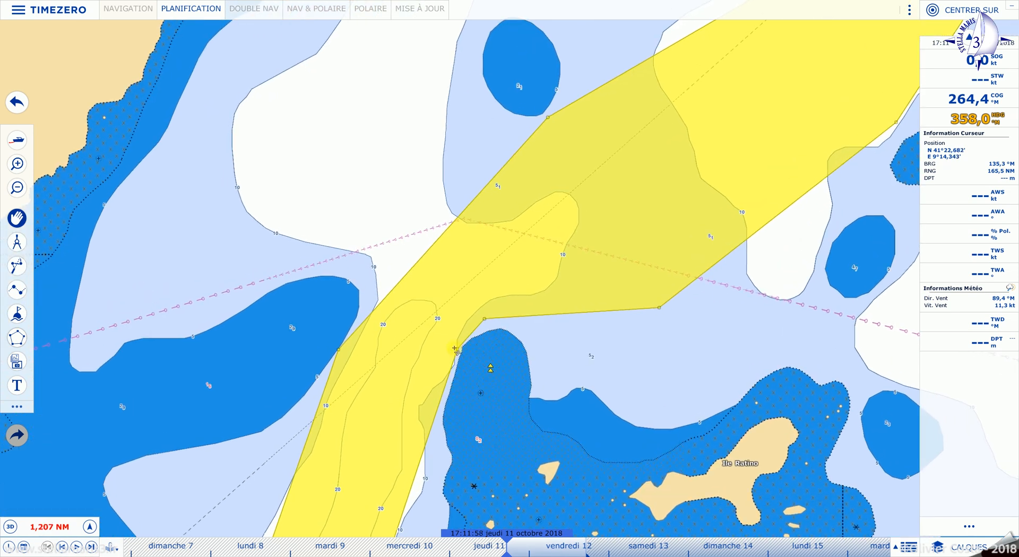
left_click_drag(450, 346, 487, 311)
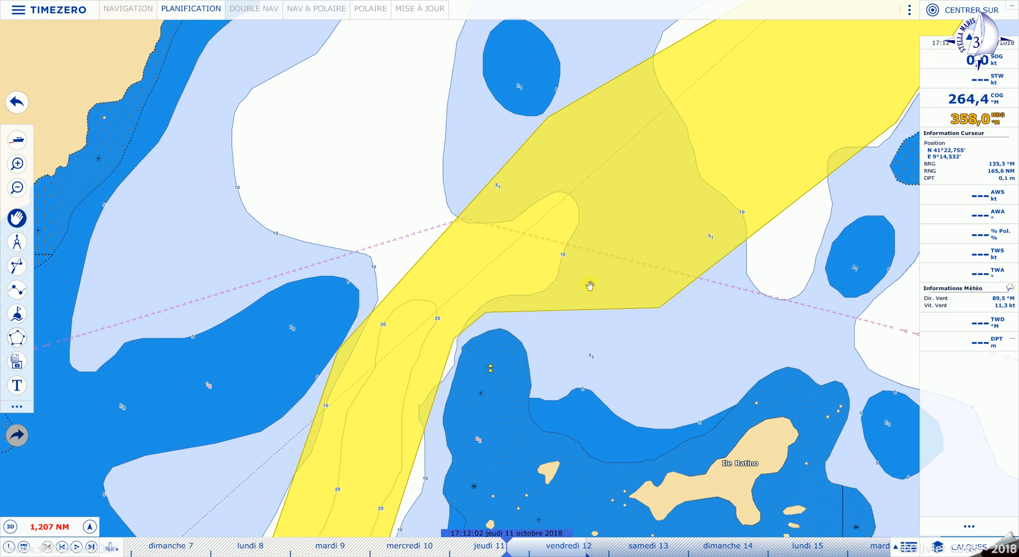
scroll(590, 285, "down", 4)
scroll(589, 285, "down", 3)
left_click(714, 152)
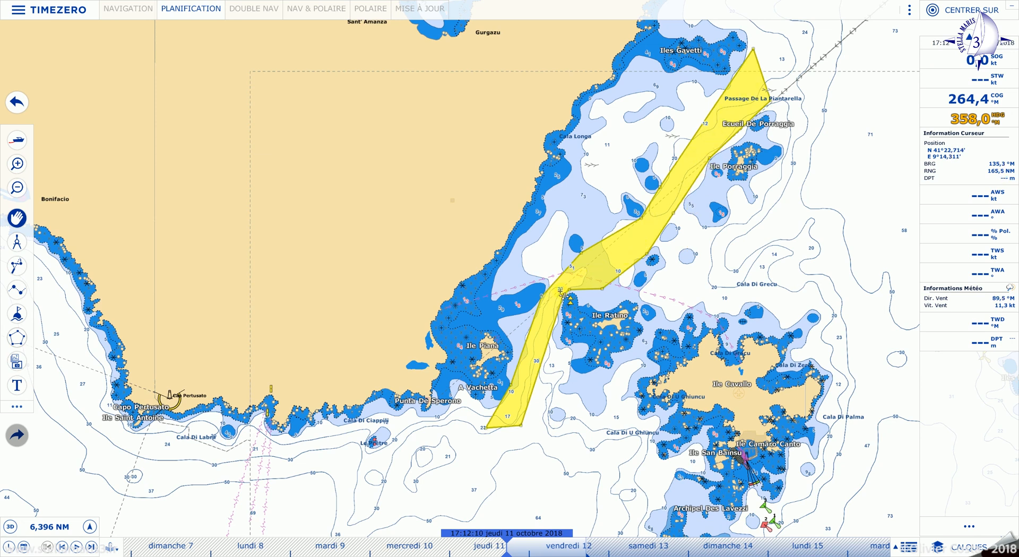
key("Escape")
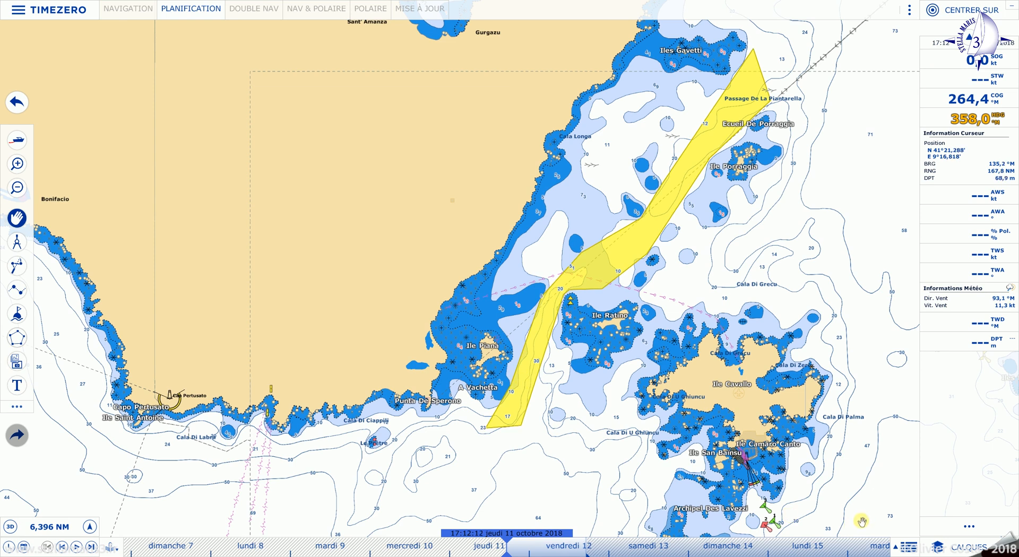
- Bring up the list of zones and set the Passage Sperone zone's visibility to Masqué
left_click(908, 547)
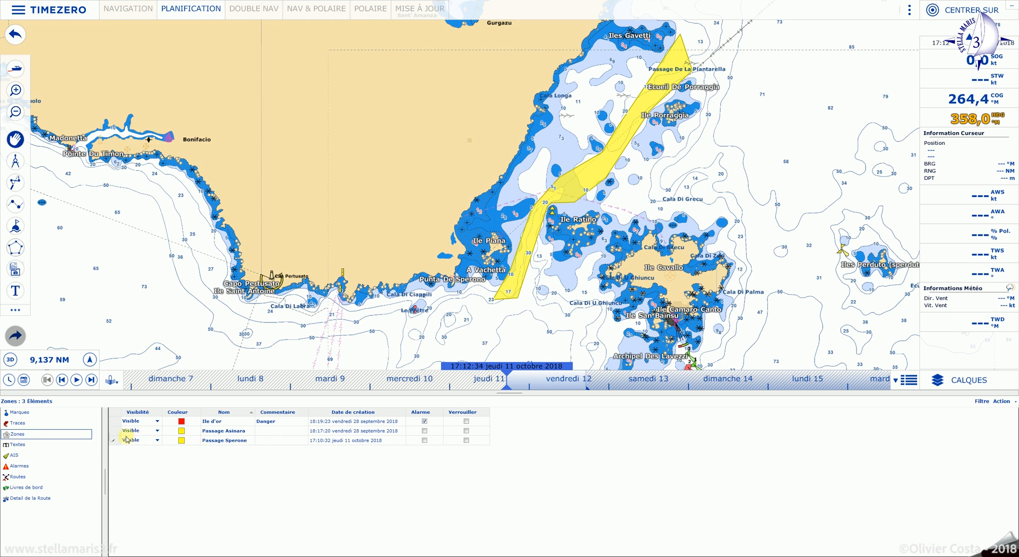
left_click(156, 441)
left_click(156, 441)
left_click(139, 450)
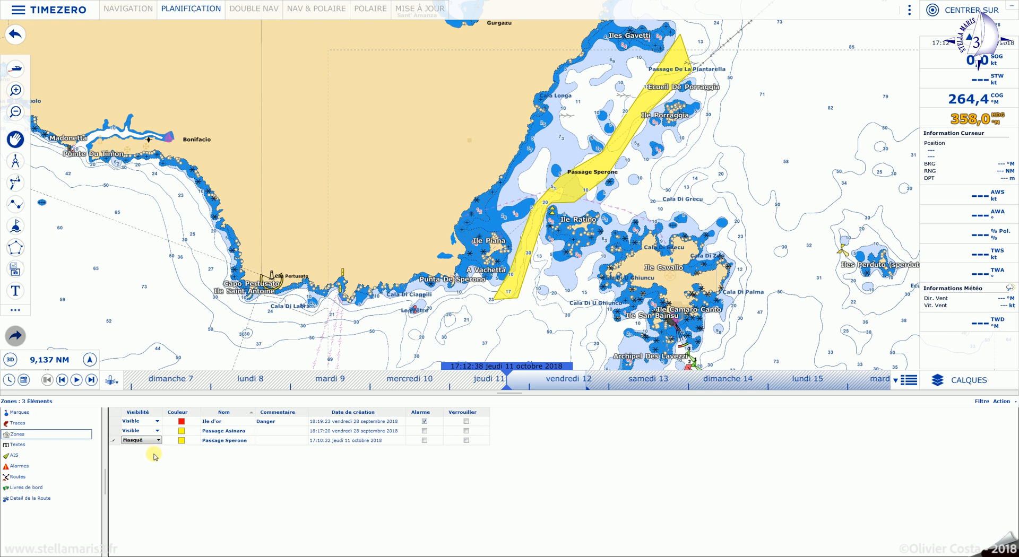
- Centre the chart on the Passage Asinara and Ile d'or zones, and examine the Ile d'or danger zone around Basses De L'Ile D'Or
double_click(118, 432)
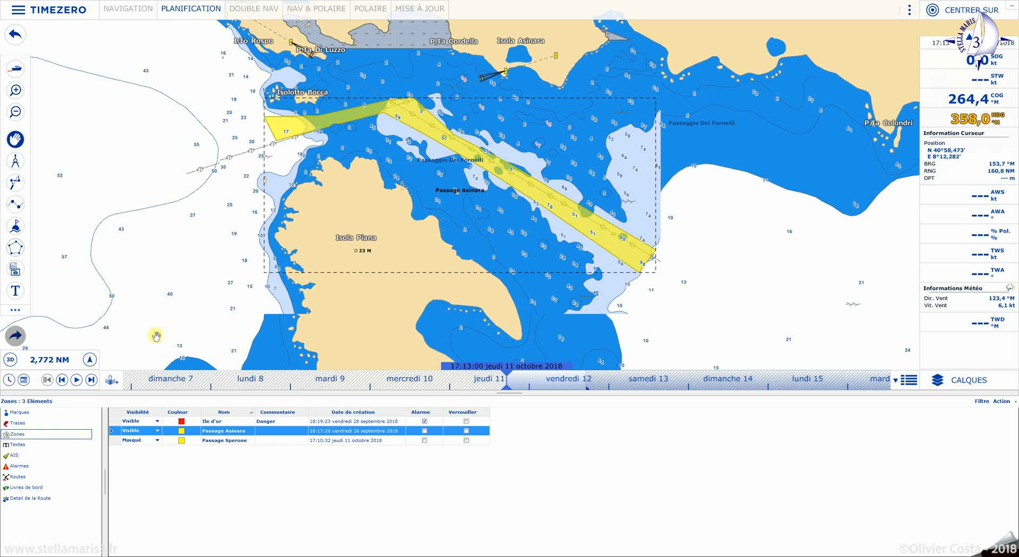
left_click(115, 423)
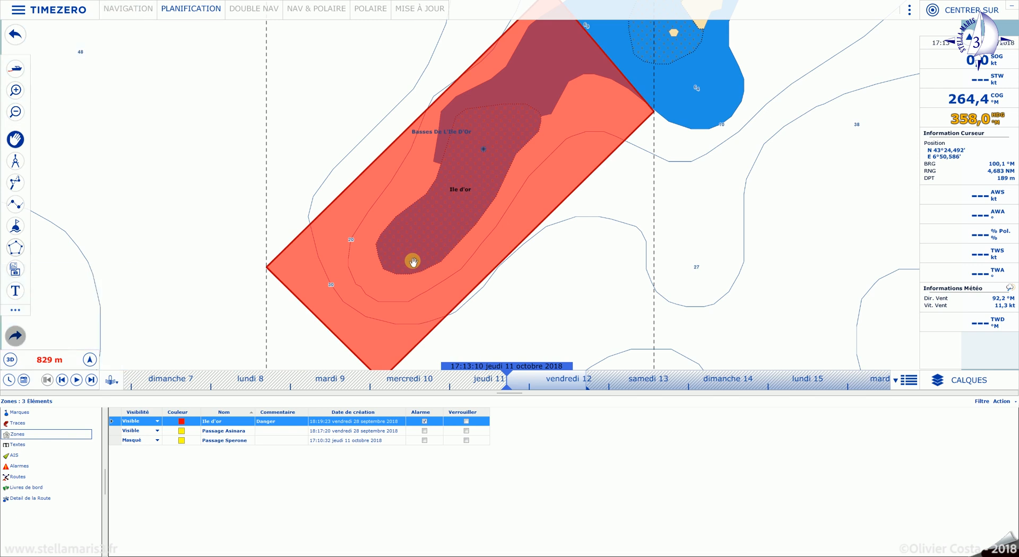
scroll(467, 228, "down", 3)
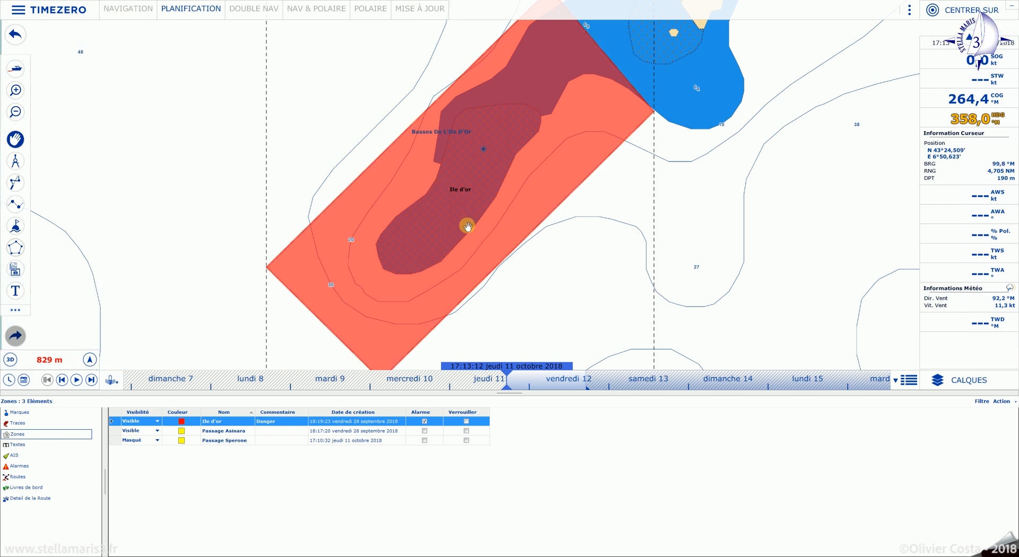
scroll(467, 228, "down", 1)
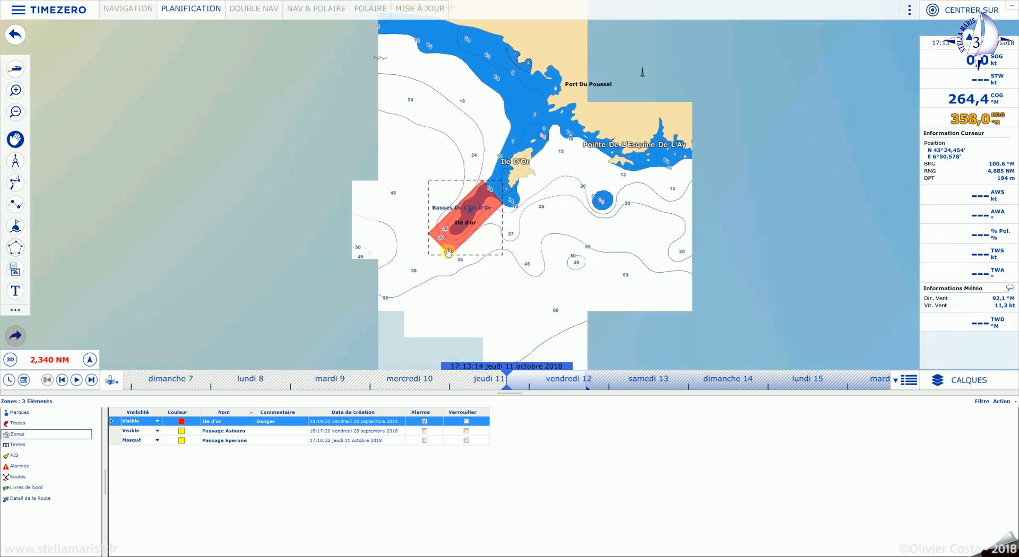
scroll(343, 244, "down", 3)
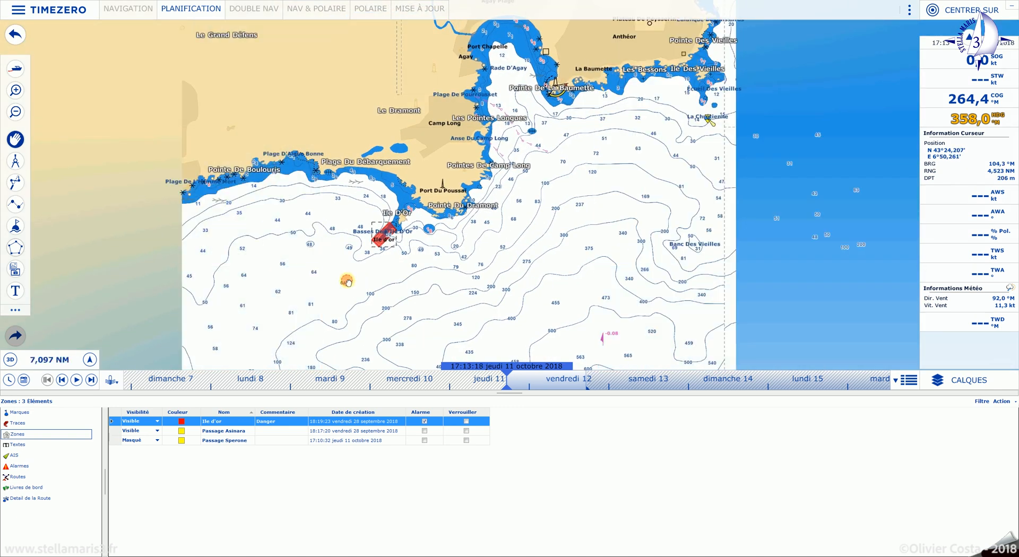
left_click_drag(361, 278, 487, 260)
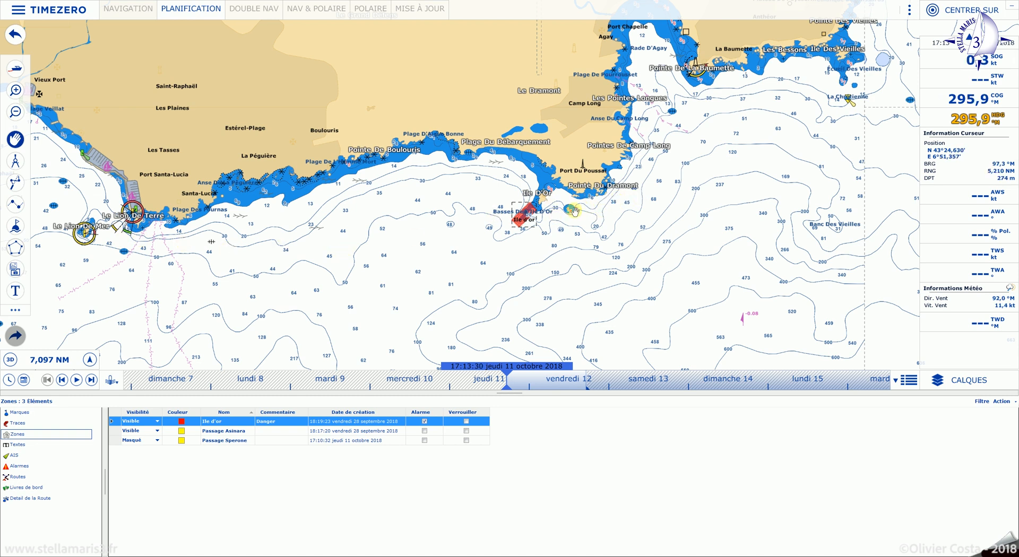
scroll(530, 221, "up", 4)
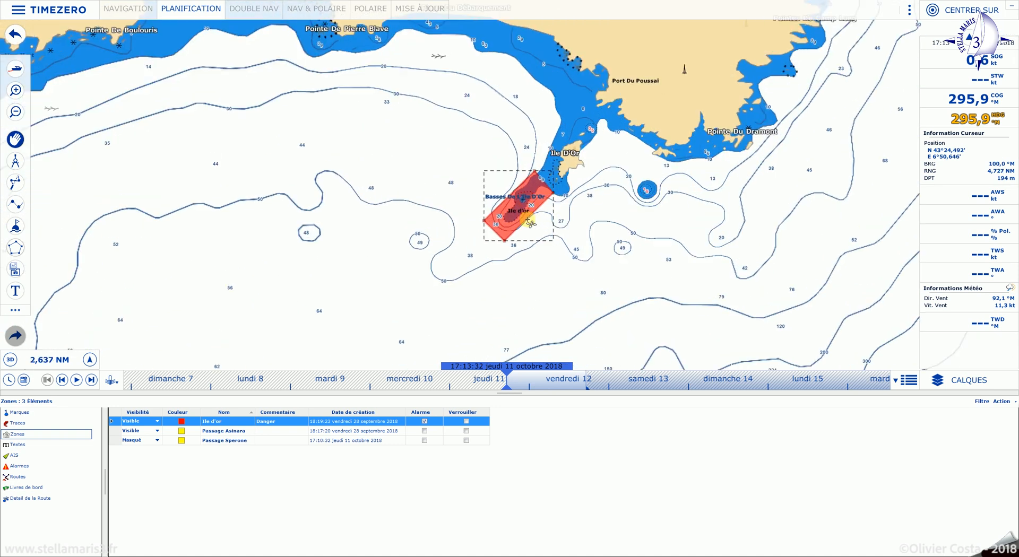
scroll(530, 199, "up", 3)
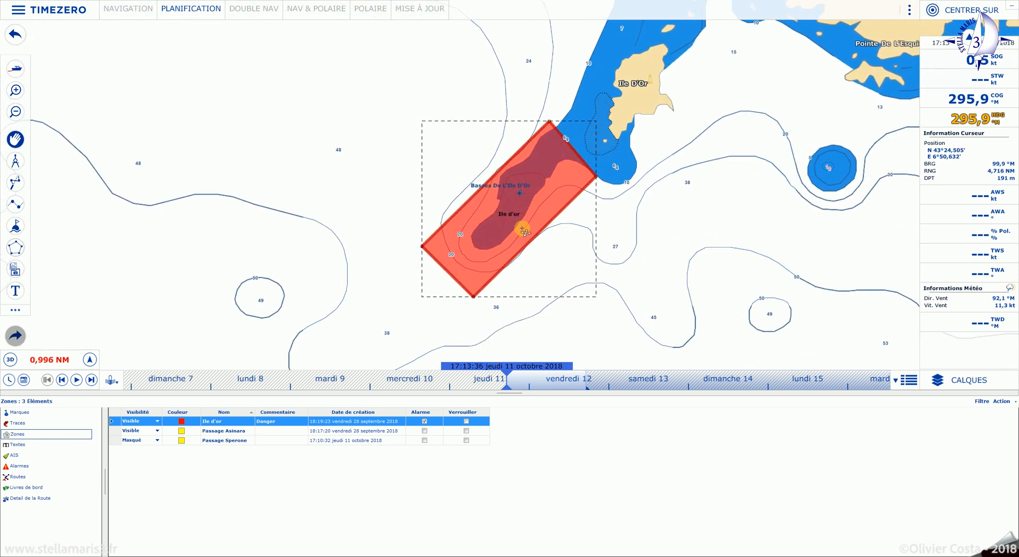
- Bring up the program options, find the Alarmes category, and close the options
left_click(551, 195)
left_click(510, 263)
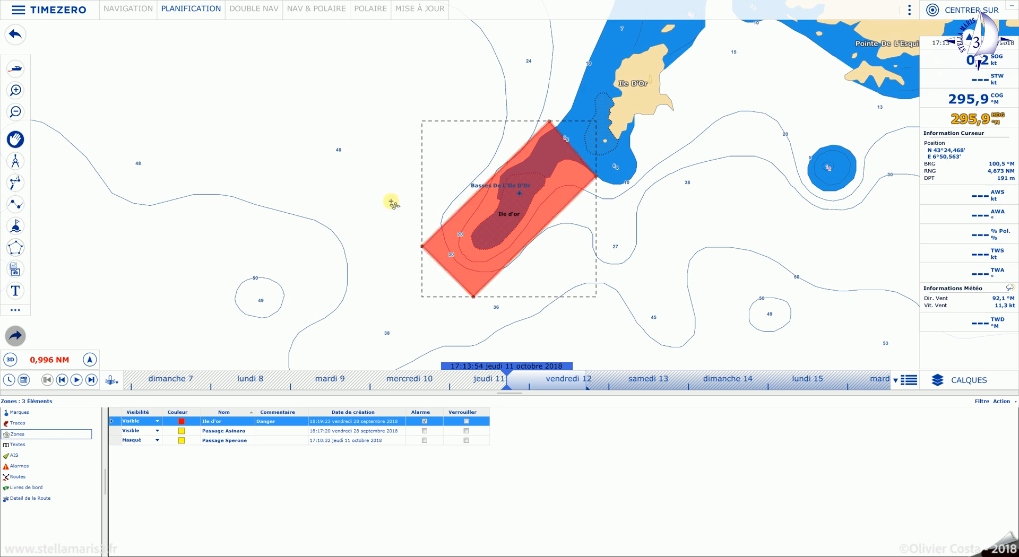
left_click(69, 10)
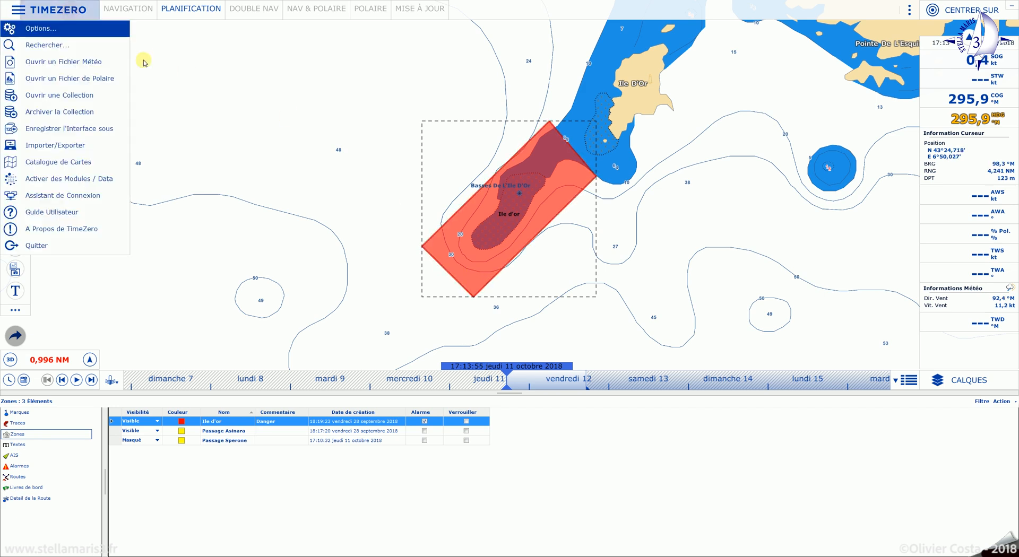
left_click(93, 29)
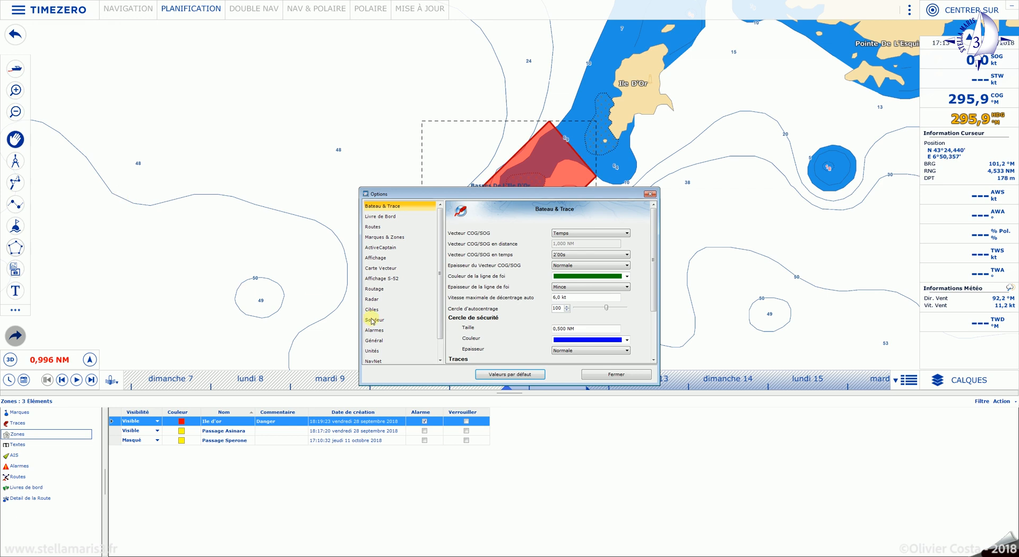
left_click(379, 331)
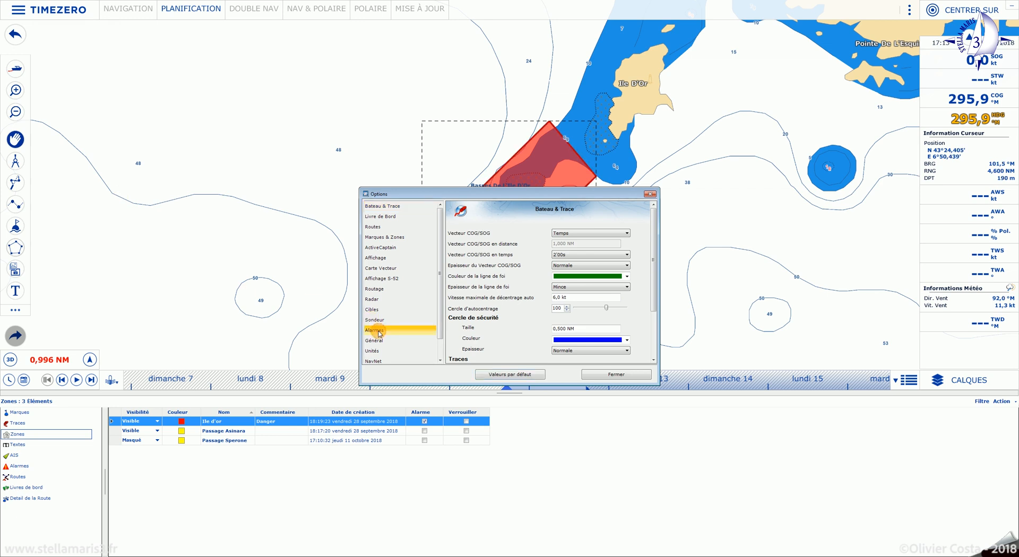
left_click(614, 375)
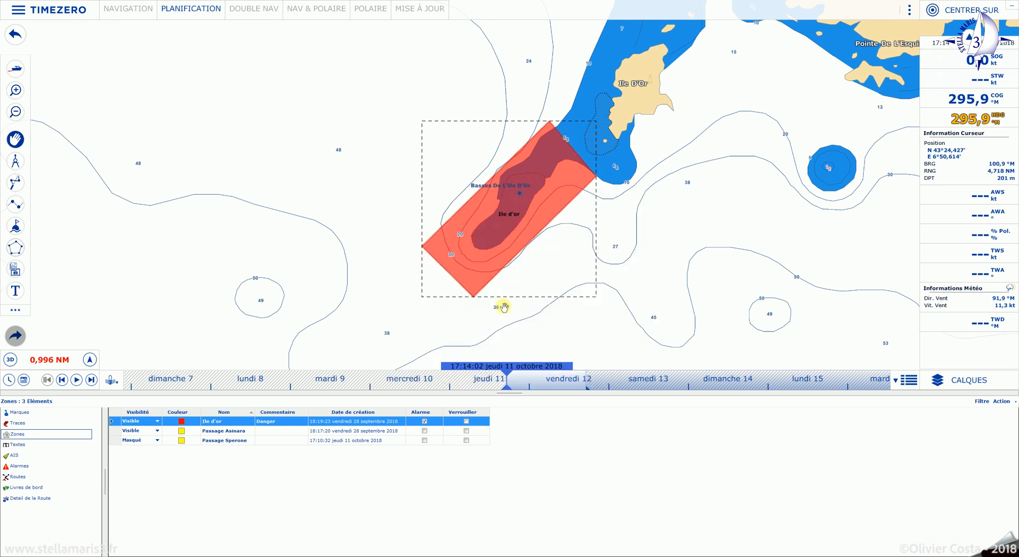
- Hide the object list and place a text named "Bon mouillage" in the open water north-west of Ile D'Or
left_click(908, 380)
scroll(732, 291, "down", 1)
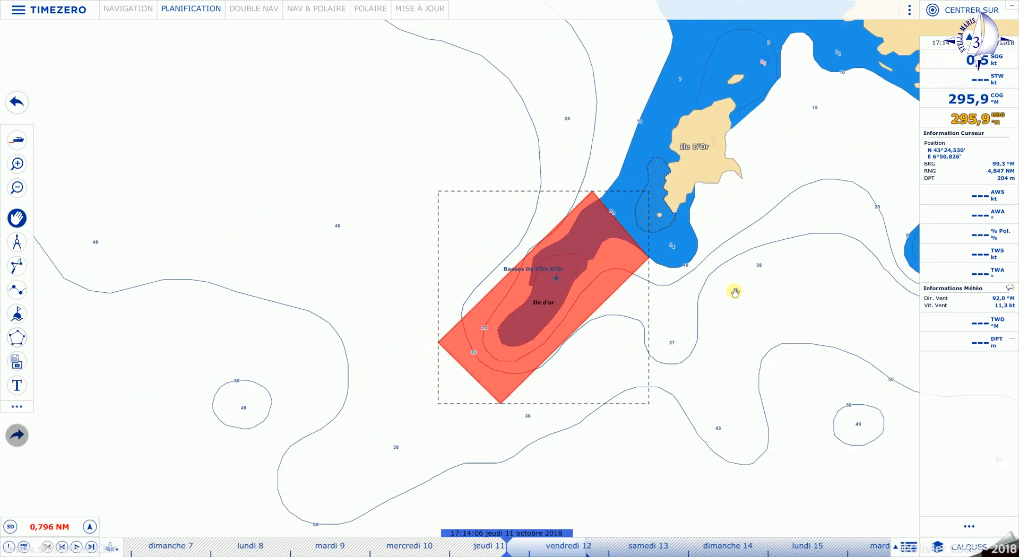
left_click(19, 387)
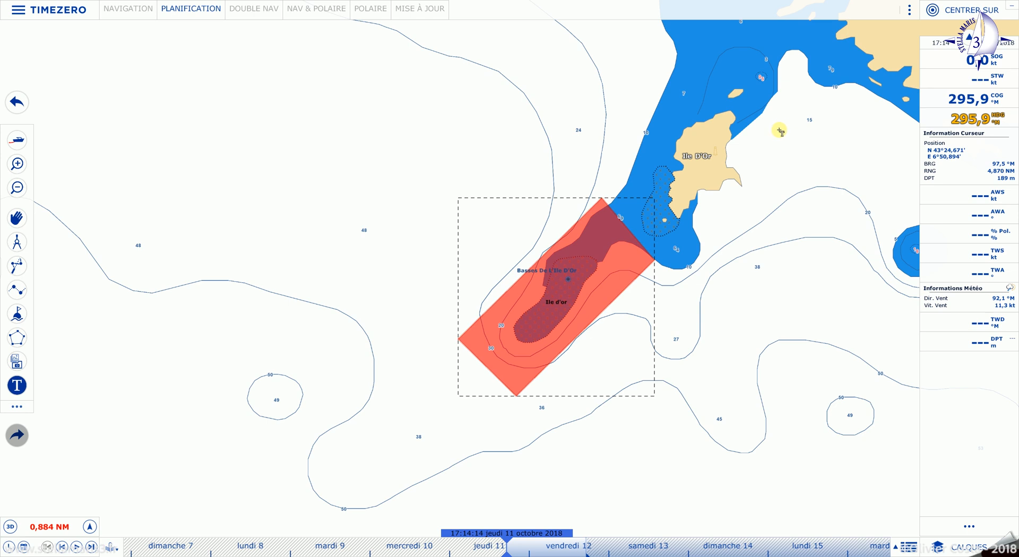
left_click(598, 57)
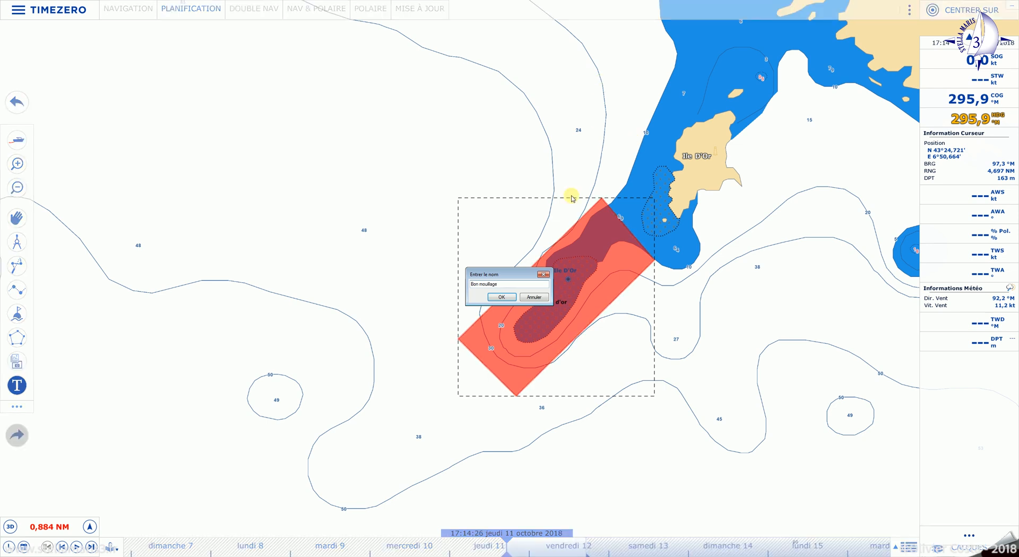
left_click(503, 297)
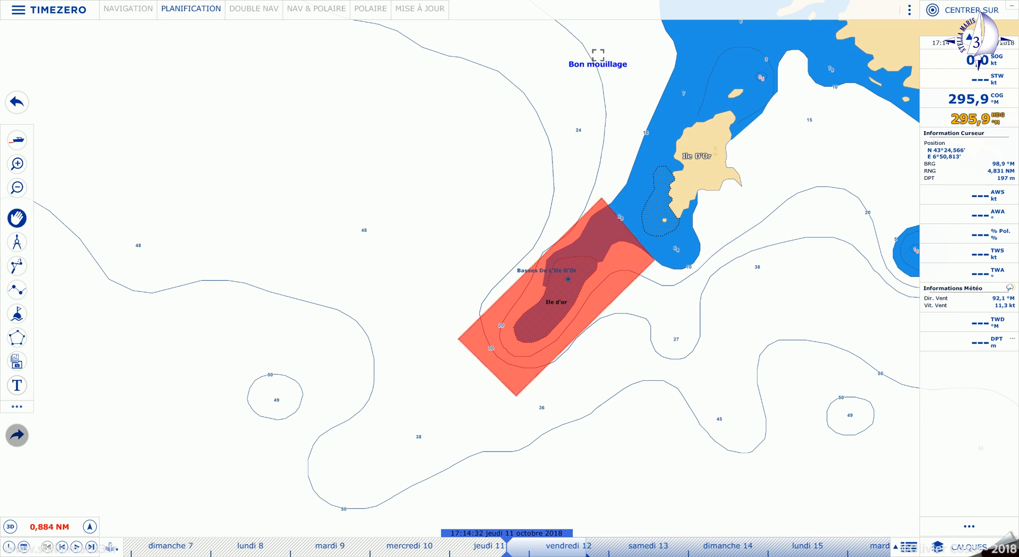
- Bring up the list of texts and set the new Bon mouillage text's visibility to Masqué
left_click(907, 547)
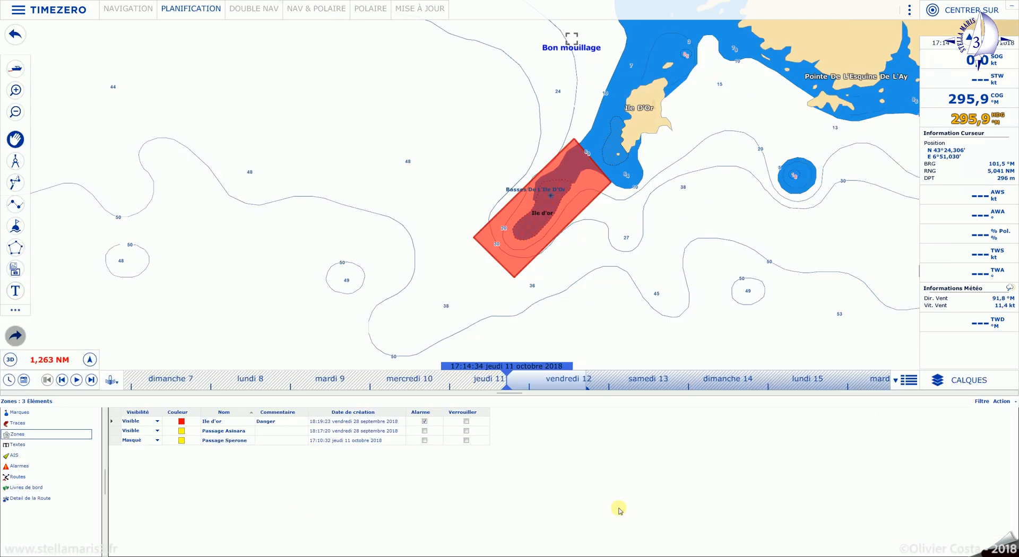
left_click(32, 445)
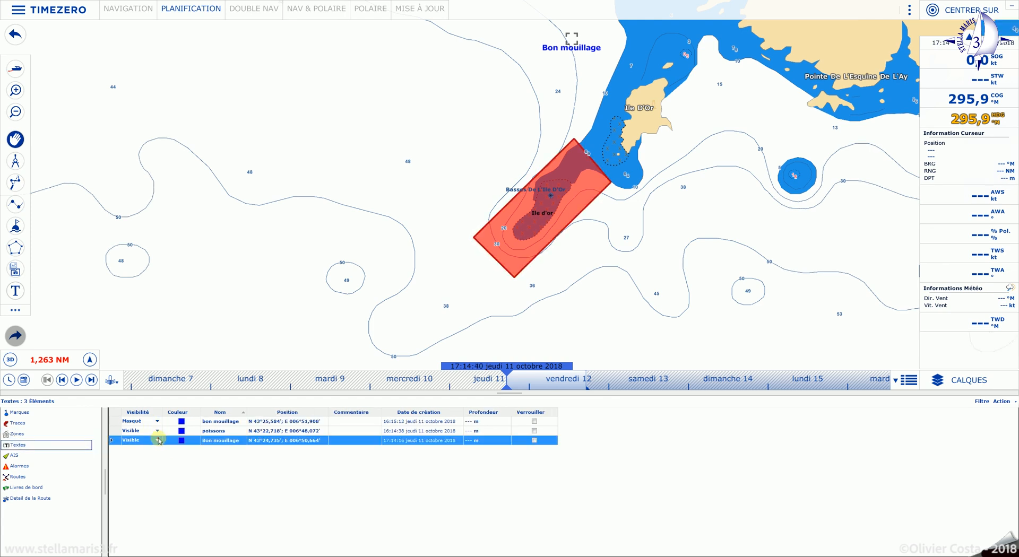
left_click(158, 440)
left_click(149, 454)
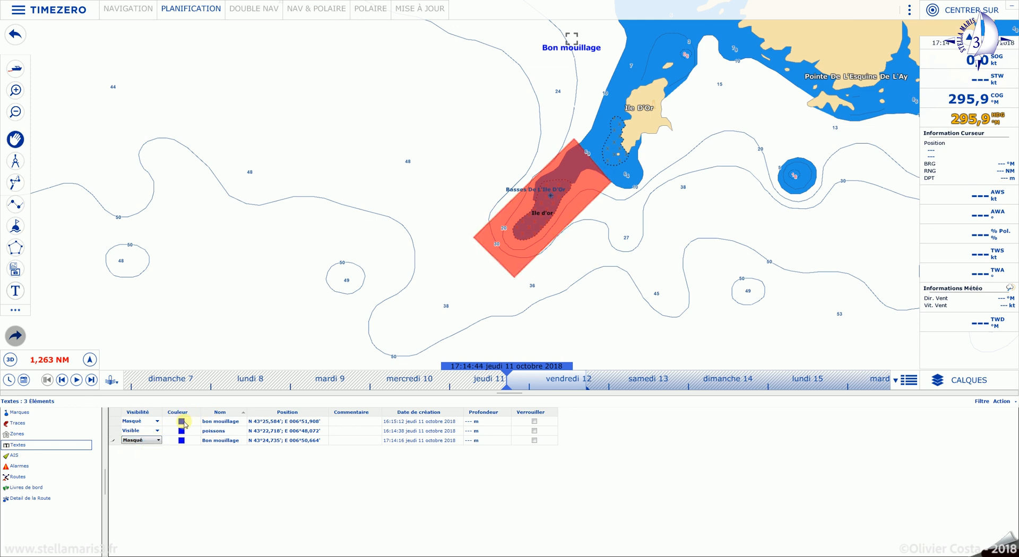
- Centre the chart on the poissons text and view its surroundings out to the Gulf De Lion and Golfo Di Genova
double_click(117, 433)
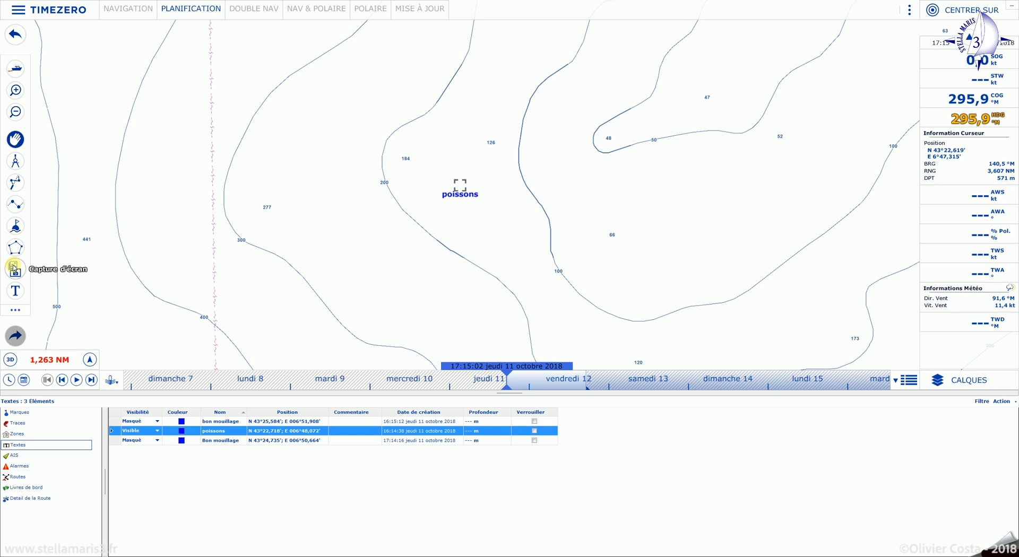
scroll(269, 296, "down", 4)
scroll(269, 296, "down", 5)
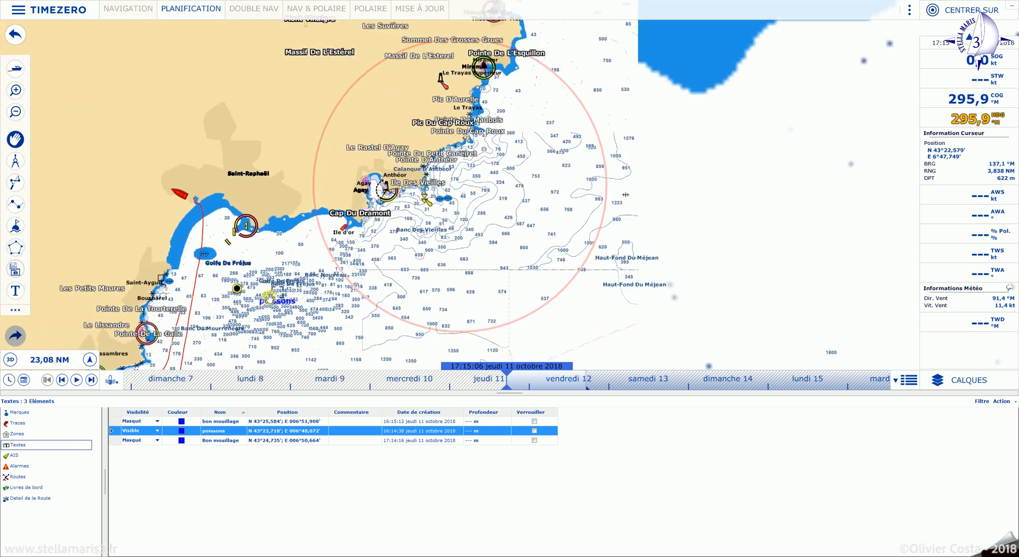
scroll(386, 275, "down", 3)
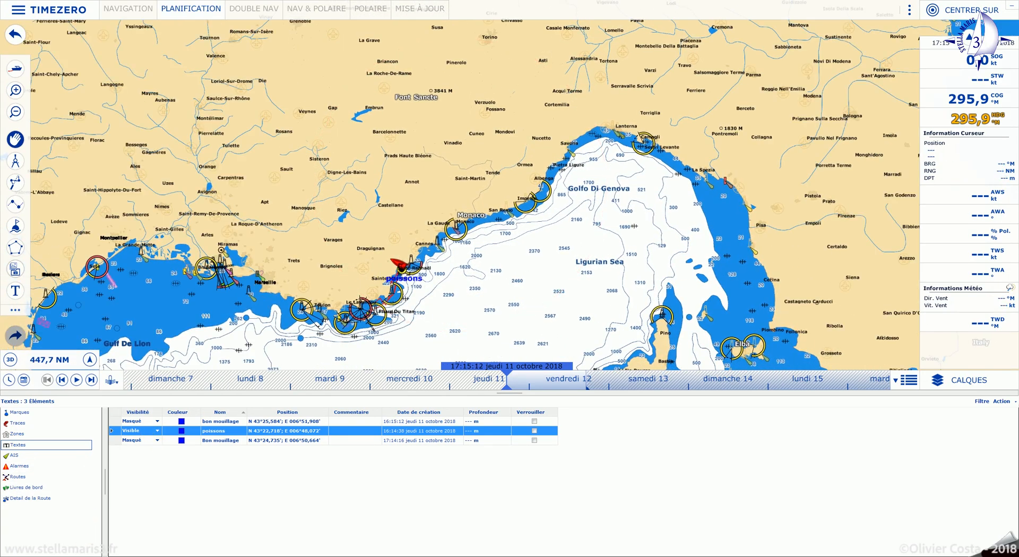
- Switch to the file explorer, view the Screenshots folder inside My TimeZero in the Documents library, and close the window
left_click(65, 556)
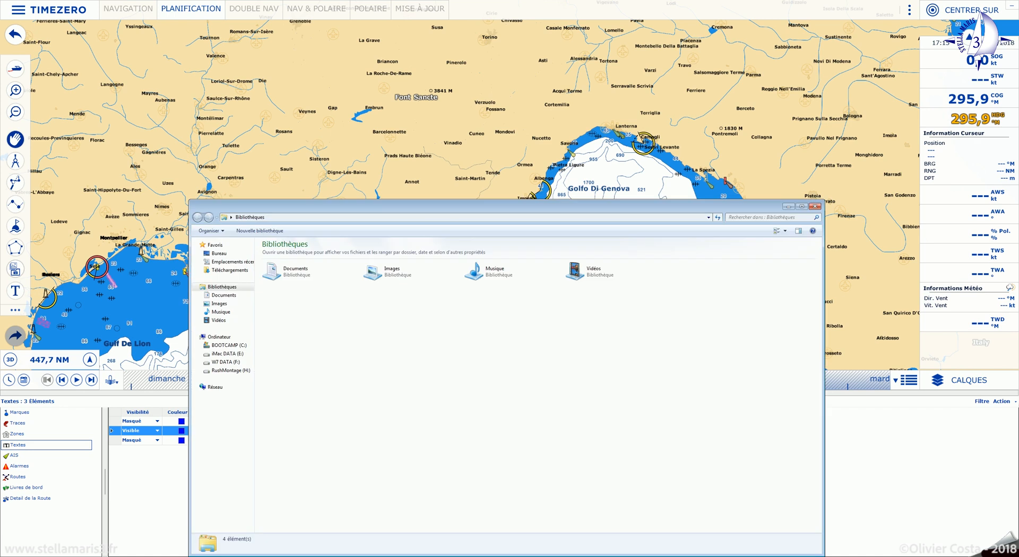
left_click(306, 271)
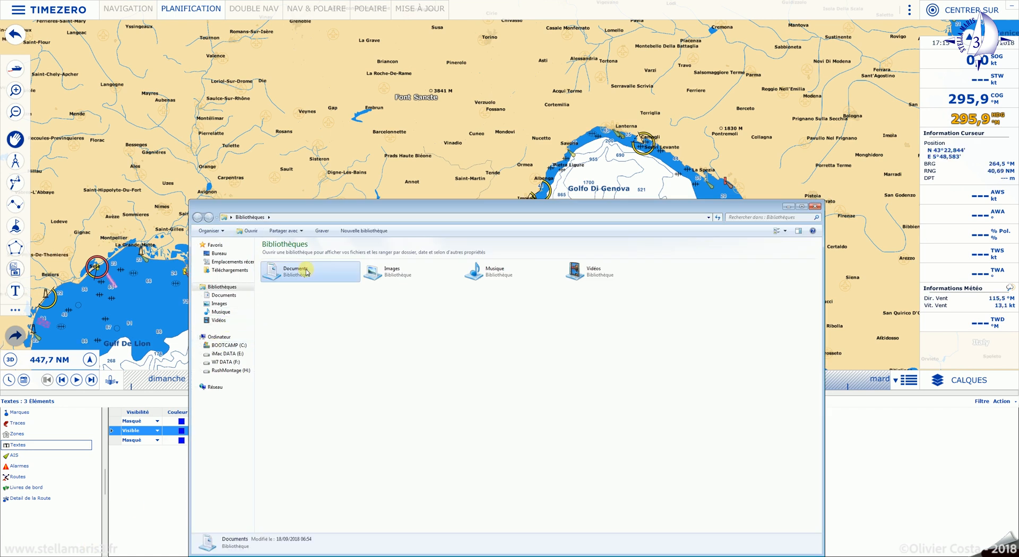
double_click(307, 272)
double_click(284, 287)
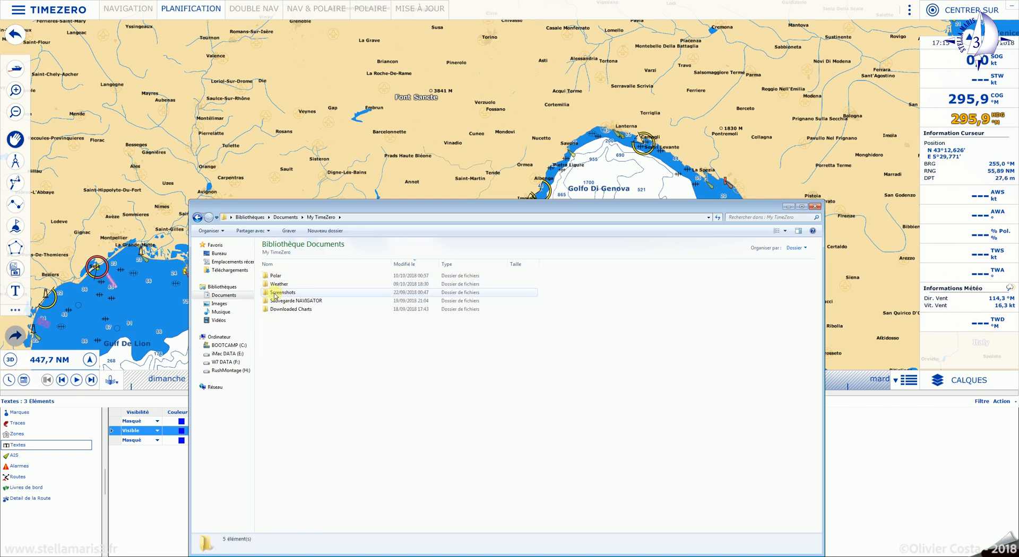
double_click(278, 295)
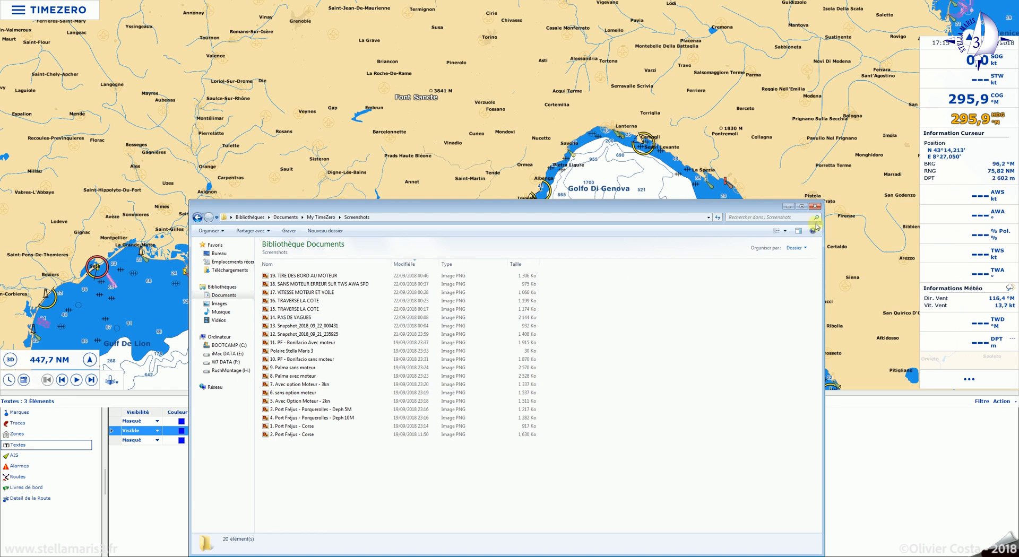
left_click(814, 206)
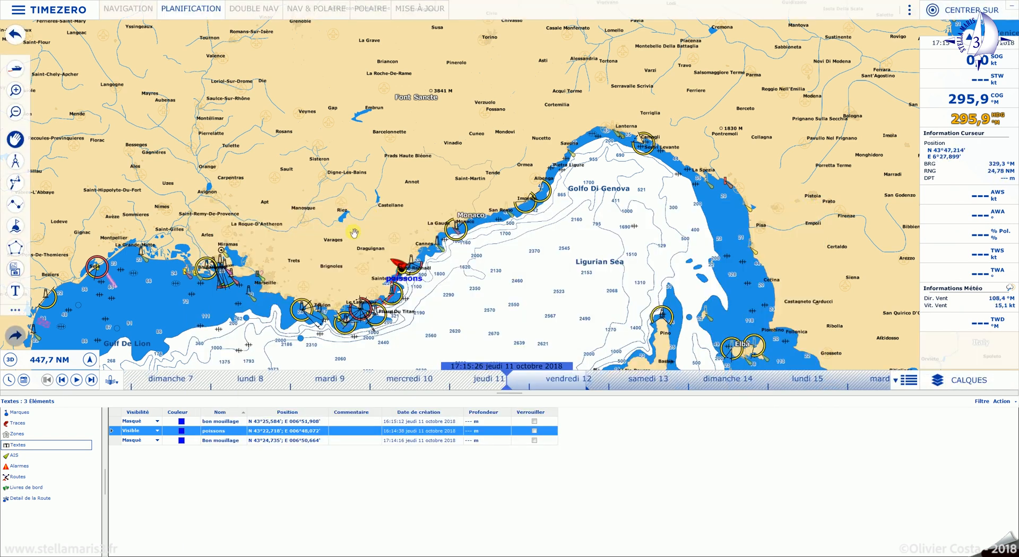
- Review the available and selected tools in the toolbar configuration, and close it and the object list
left_click(15, 310)
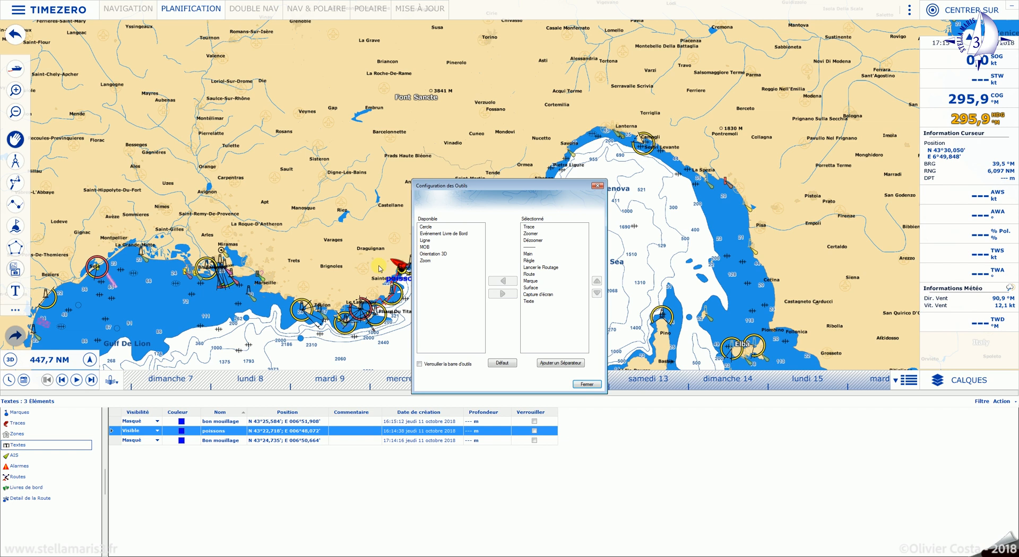
left_click(586, 386)
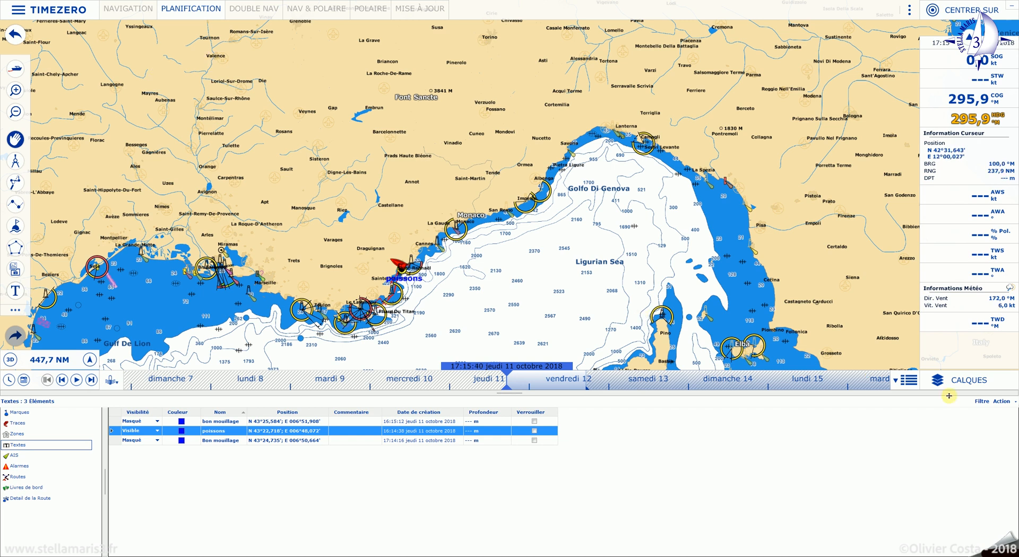
left_click(896, 380)
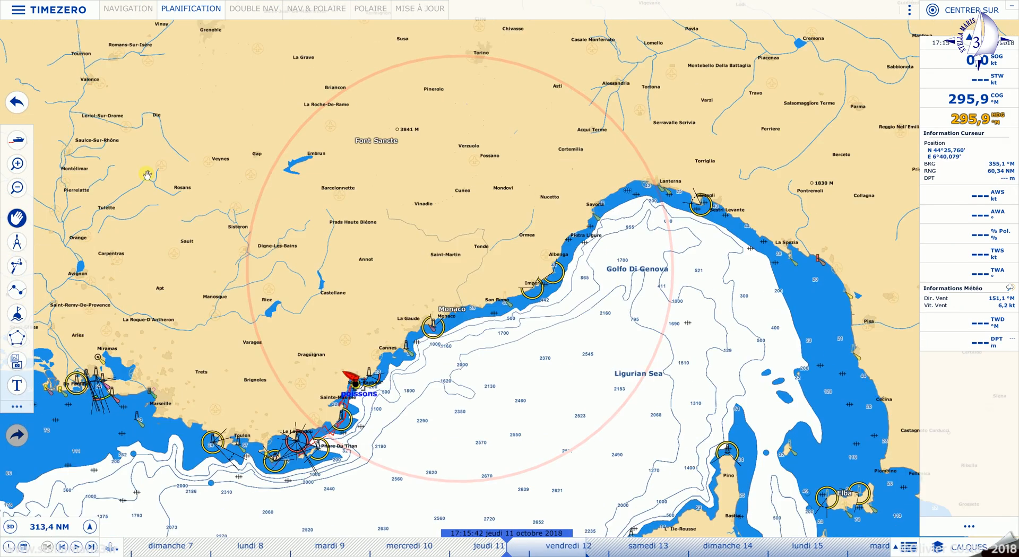
- Switch to the Navigation workspace and examine the chart around the boat near Port-Fréjus
left_click(129, 10)
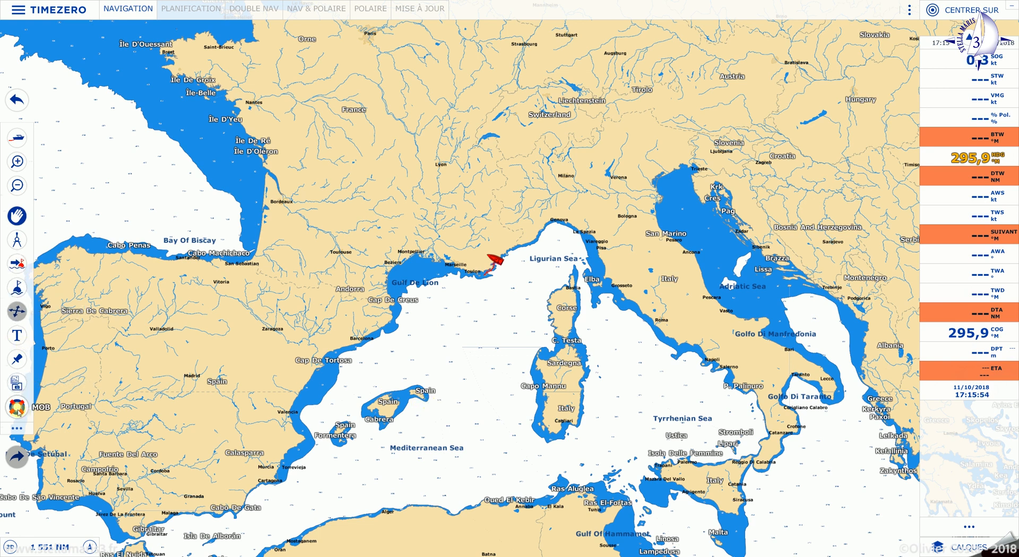
scroll(328, 273, "up", 10)
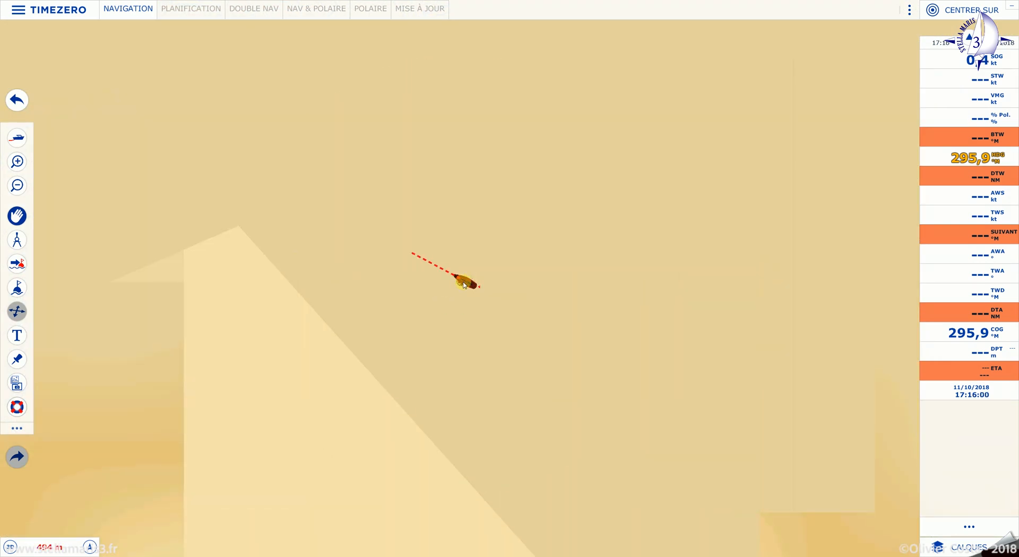
scroll(463, 285, "up", 1)
scroll(463, 284, "down", 4)
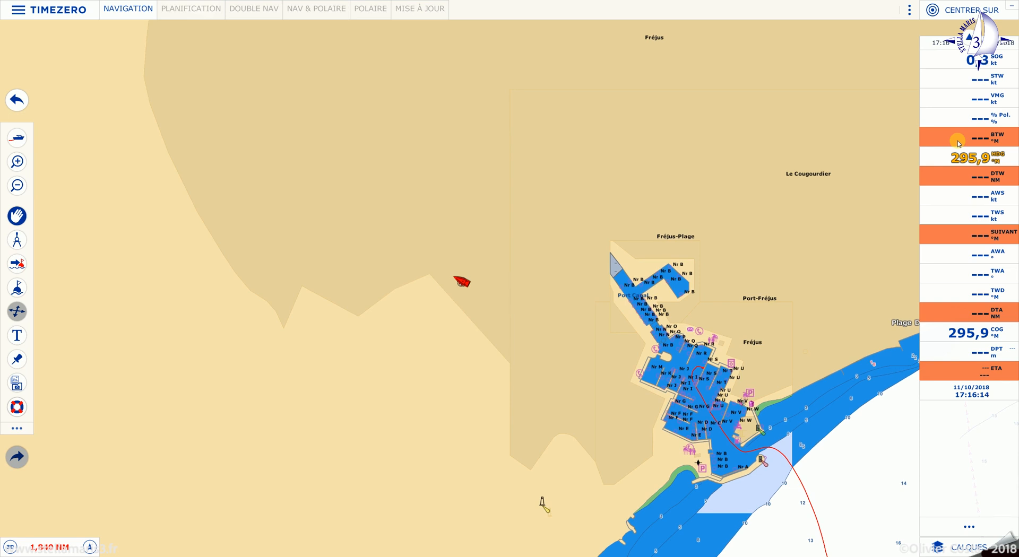
- Return to the Planification workspace and bring up the list of marks
left_click(218, 4)
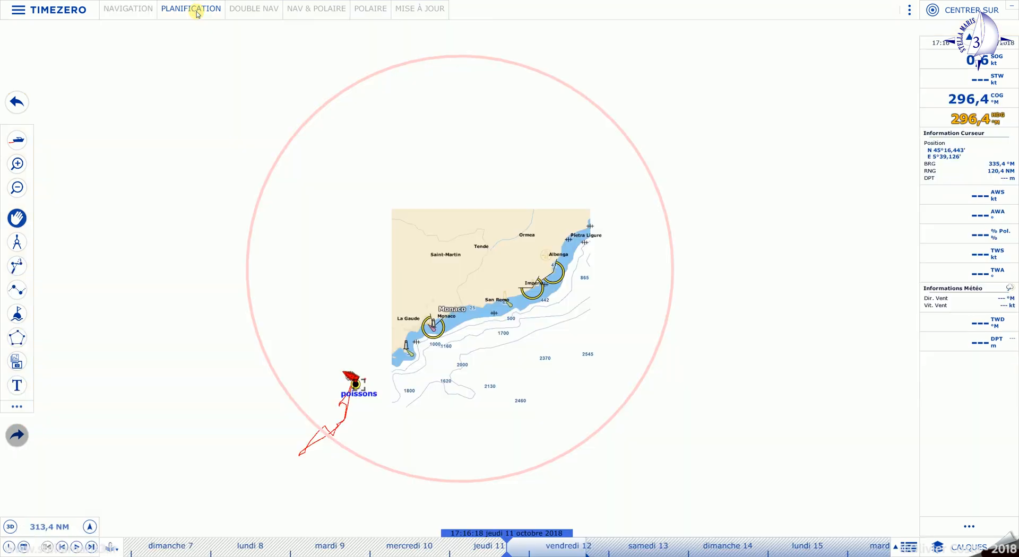
left_click(907, 547)
left_click(63, 412)
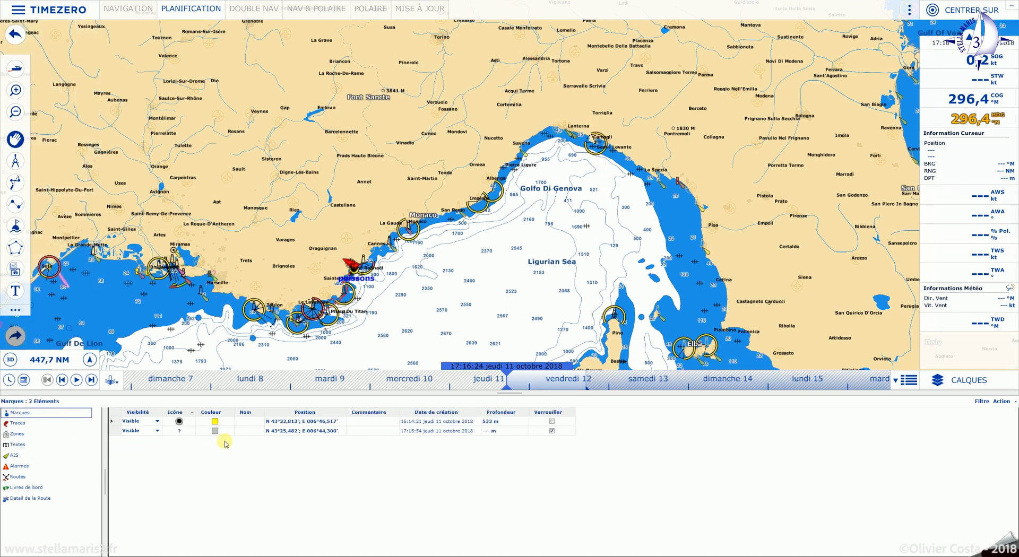
- Delete the locked grey mark, accepting the removal of a protected object, and delete the yellow mark too
right_click(114, 430)
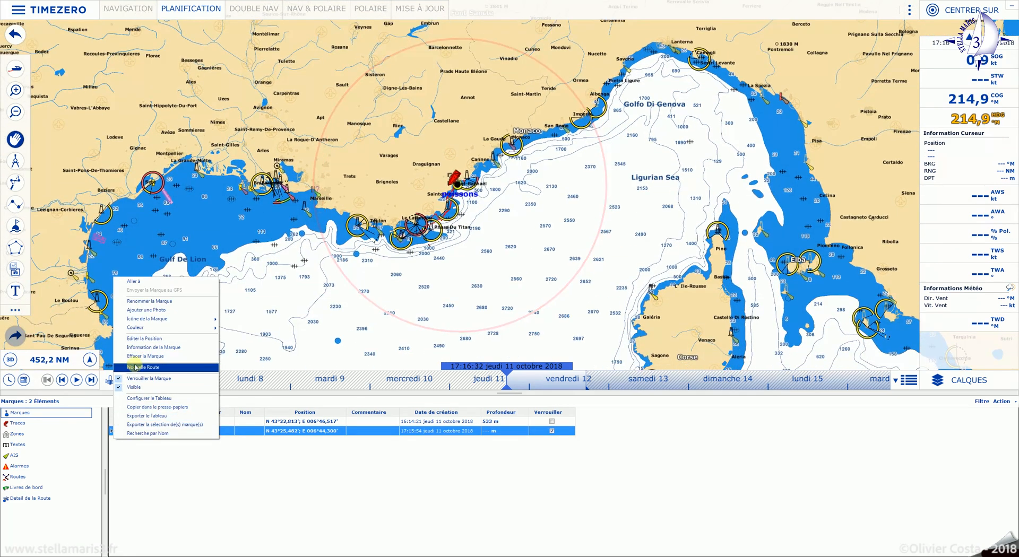
left_click(137, 356)
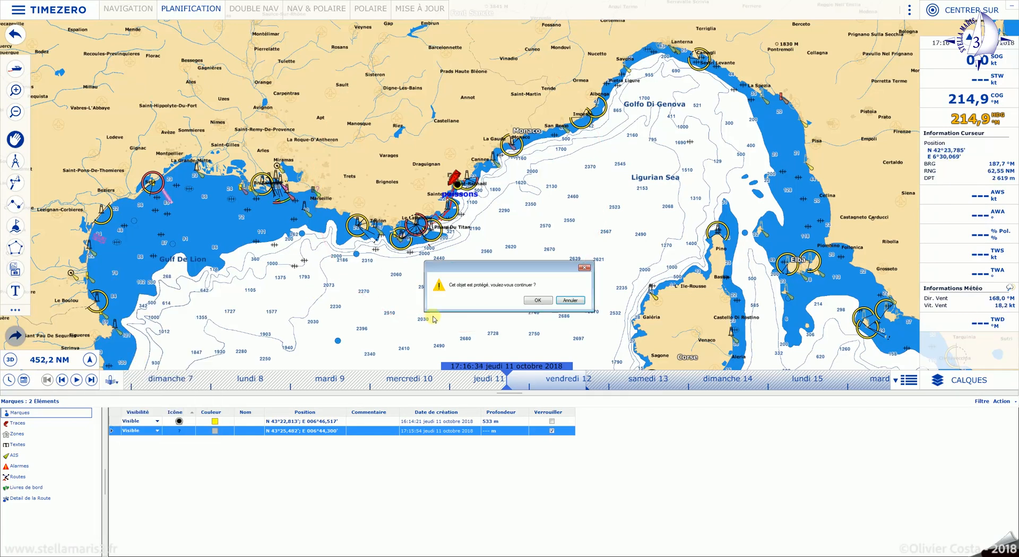
left_click(550, 300)
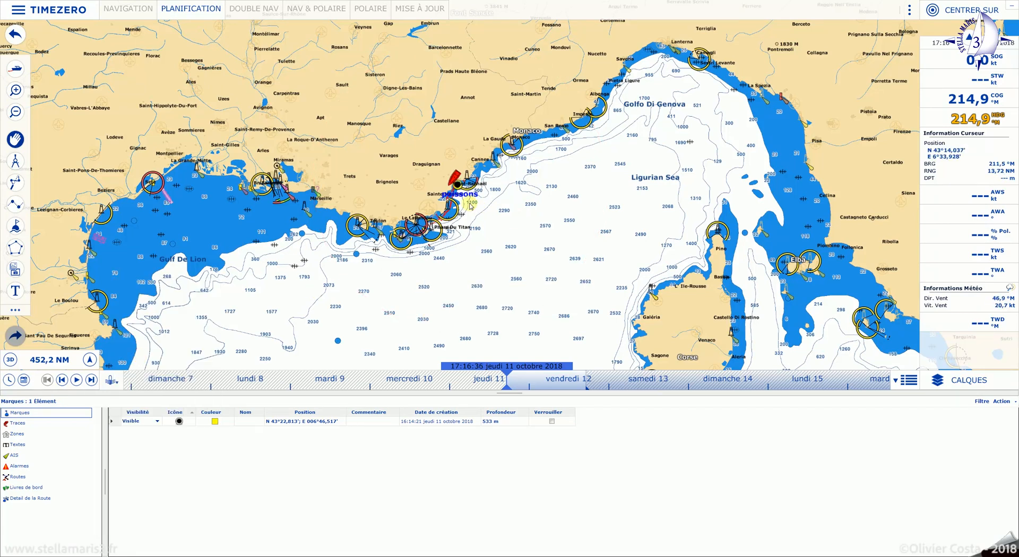
right_click(119, 424)
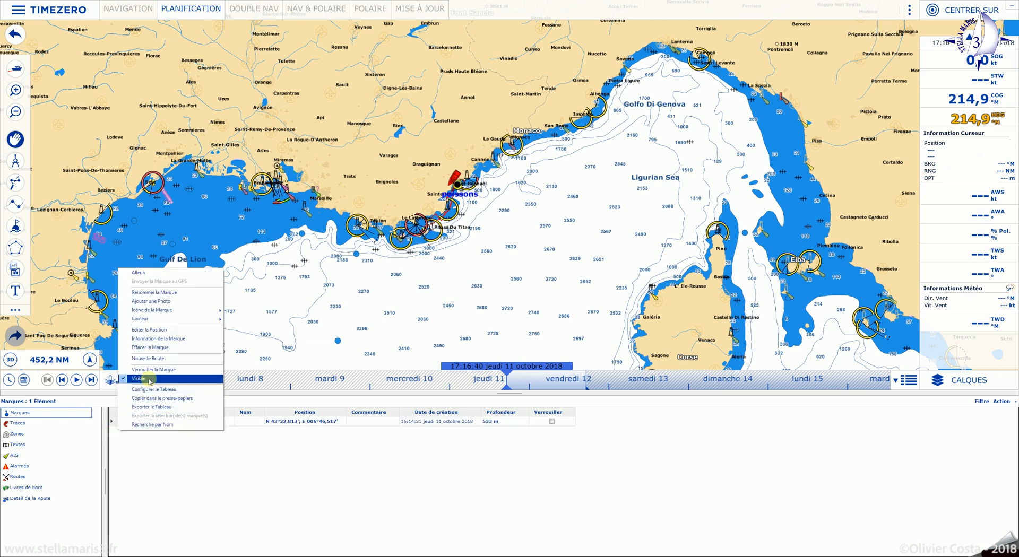
left_click(150, 347)
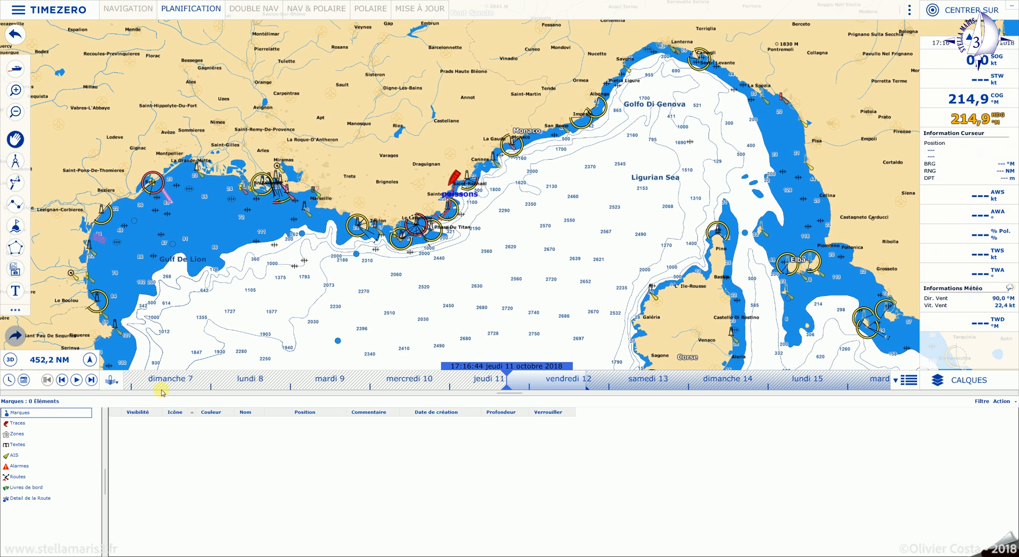
- Check the toolbar configuration once more, close it, and bring up the list of AIS targets
left_click(22, 312)
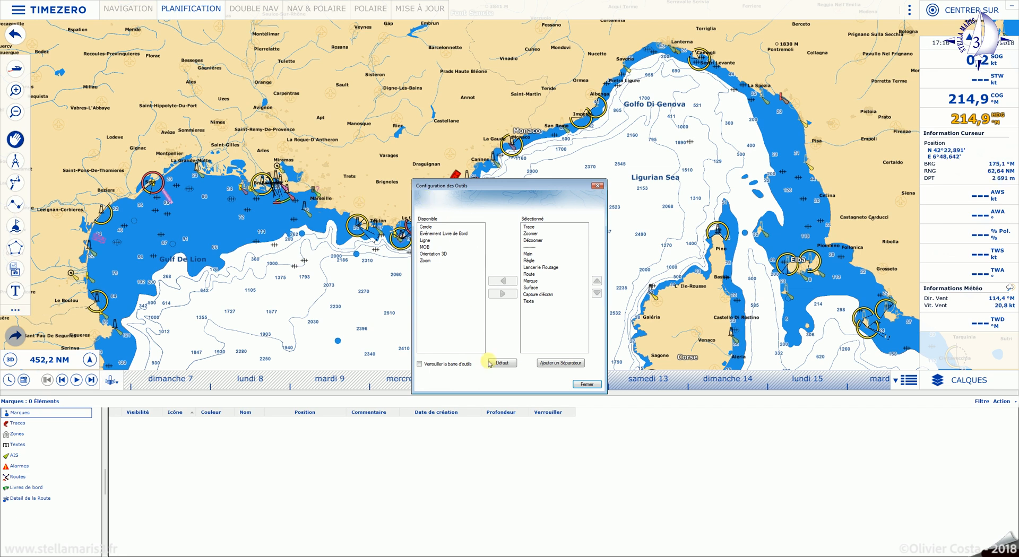
left_click(592, 386)
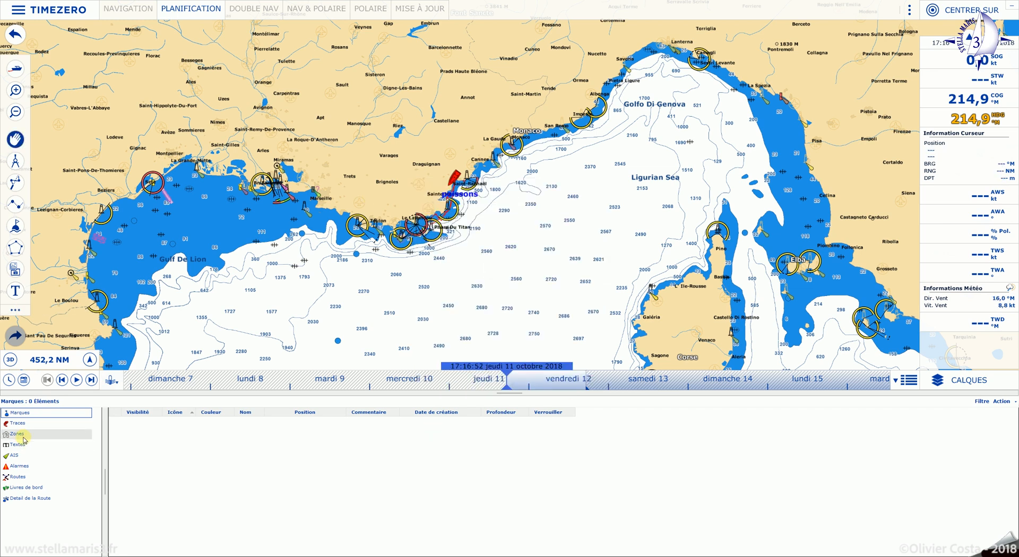
left_click(15, 456)
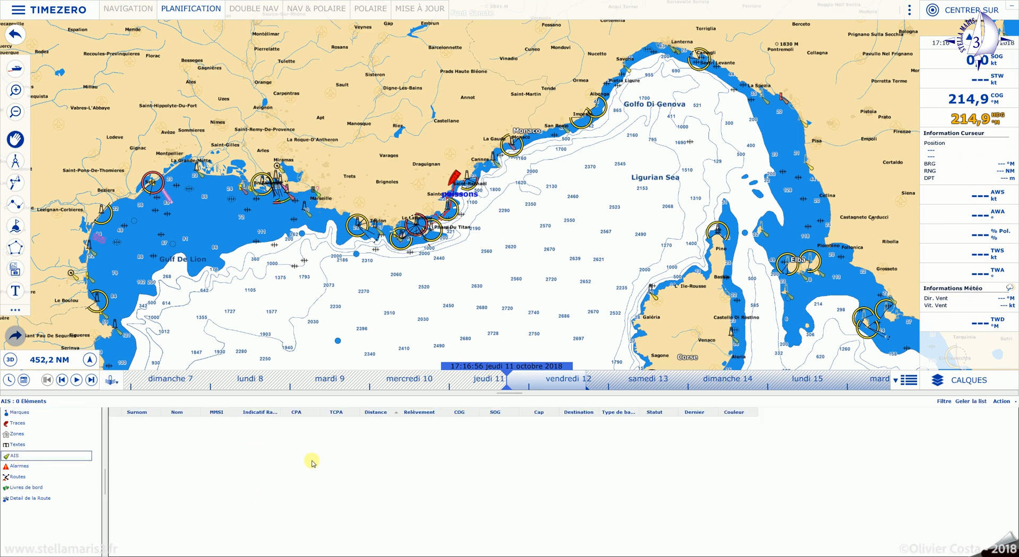